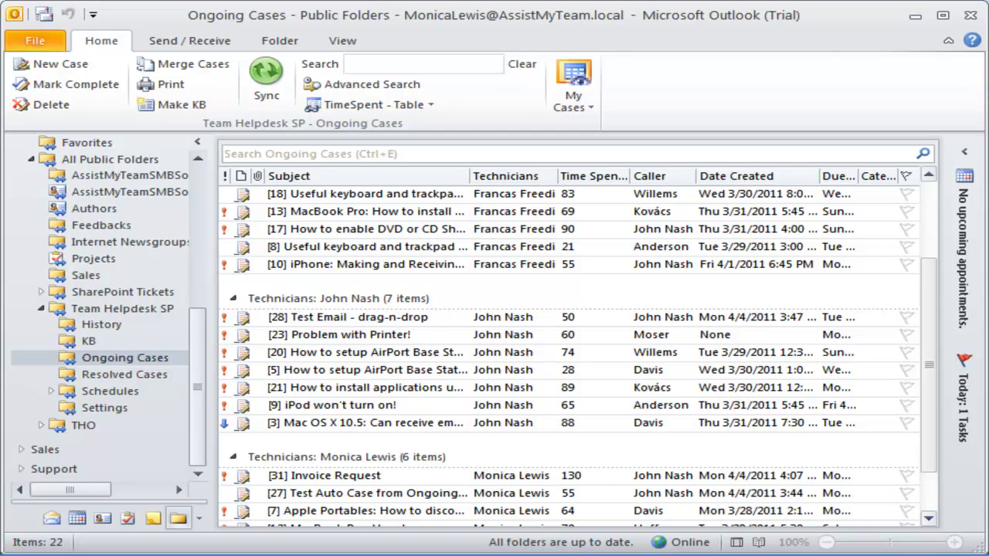
# Open the Summary Reports tool from the Team Helpdesk Manager SP managerial tools and maximize its window
pyautogui.click(34, 40)
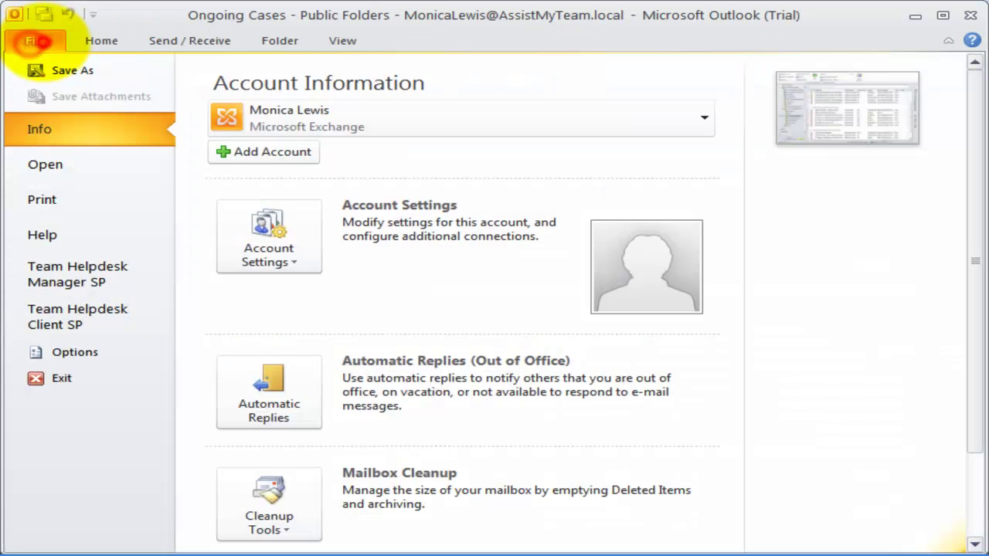
pyautogui.click(97, 272)
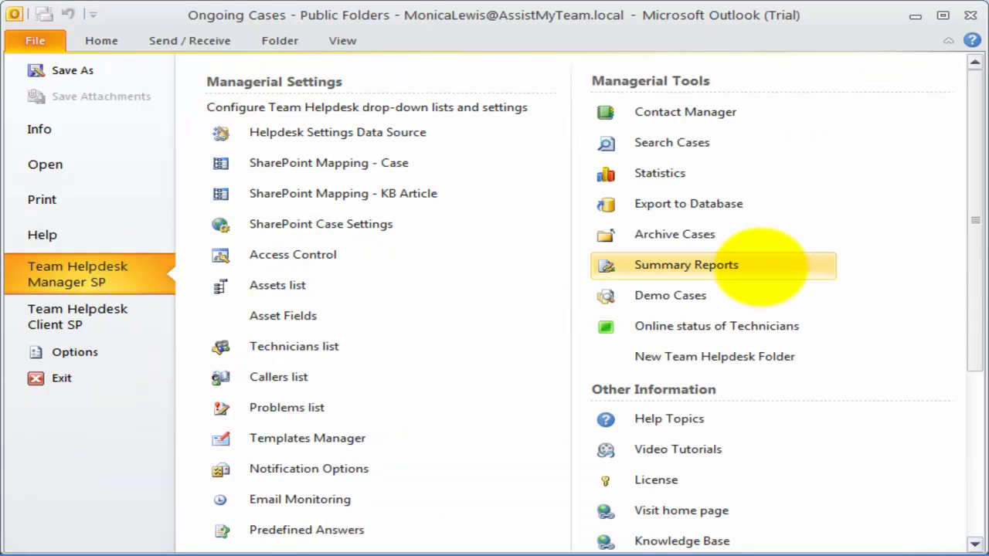
pyautogui.click(743, 265)
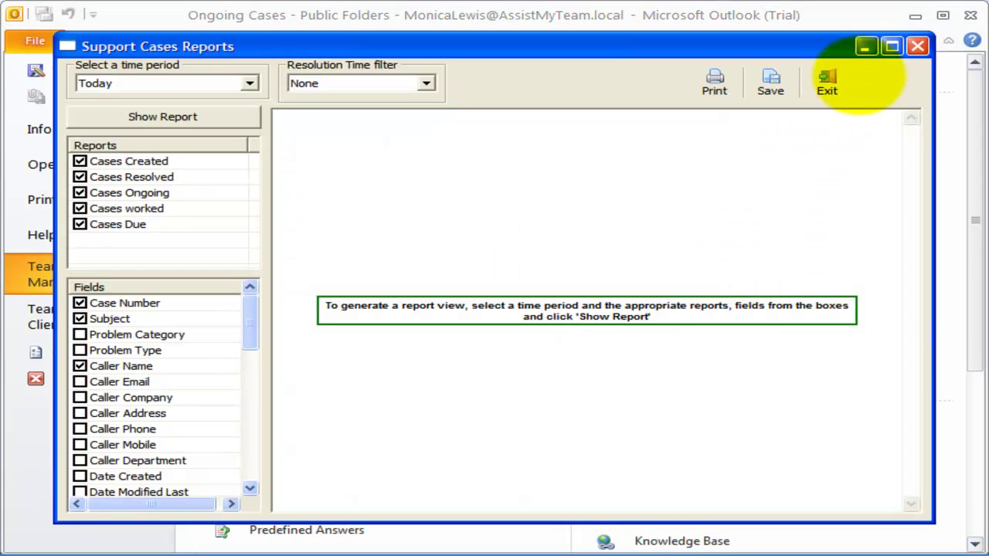
pyautogui.click(891, 47)
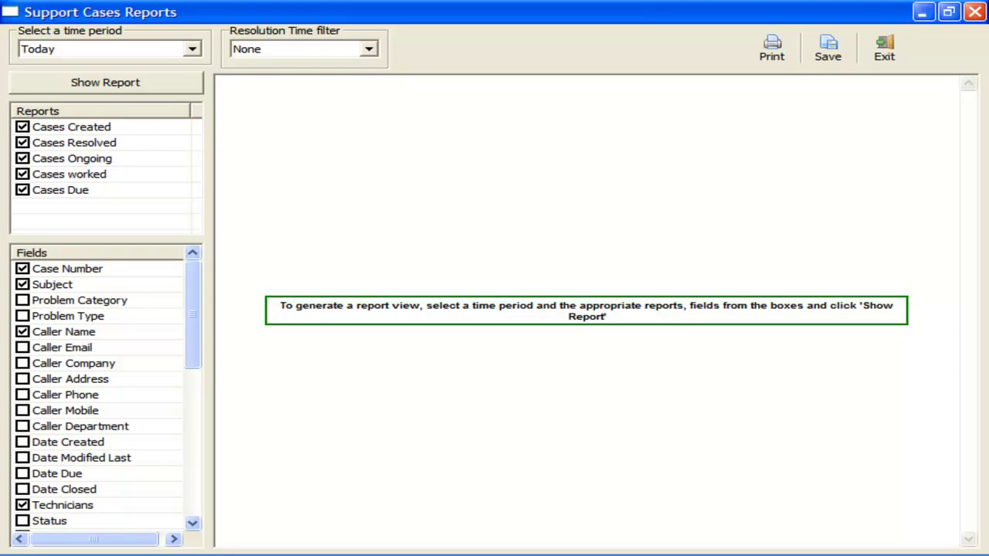
# Set the report's time period to Between dates and look at the start date calendar
pyautogui.click(254, 162)
pyautogui.click(198, 49)
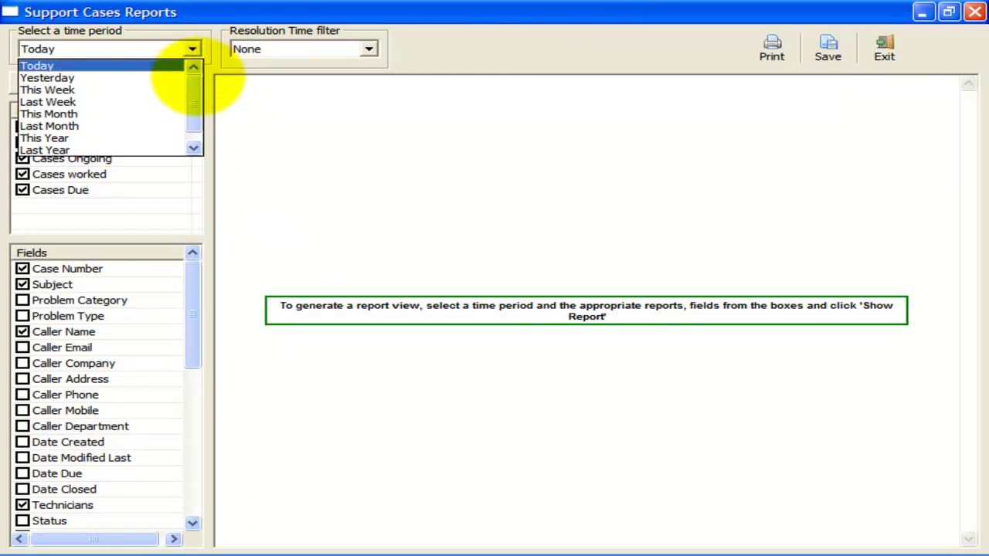
pyautogui.moveTo(192, 82); pyautogui.dragTo(193, 88)
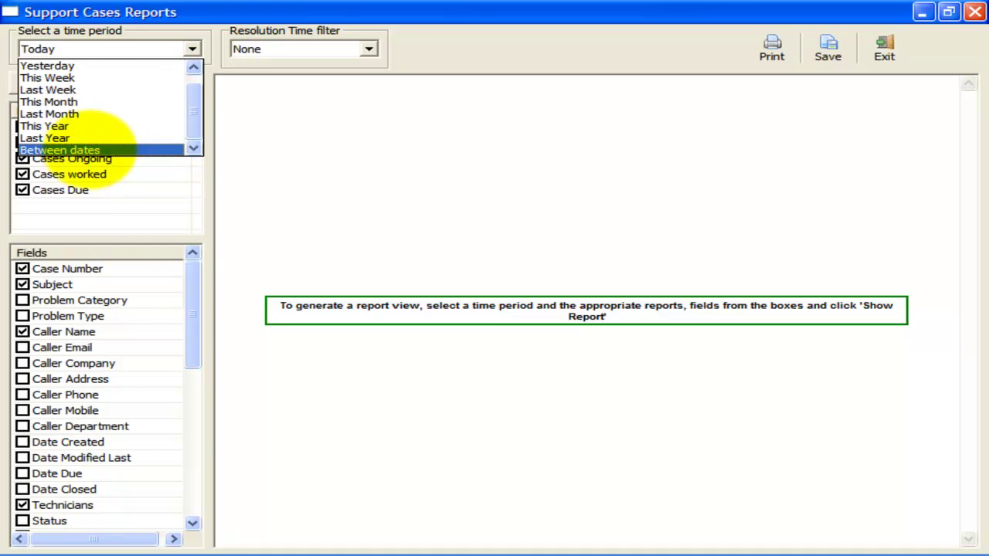
pyautogui.click(85, 150)
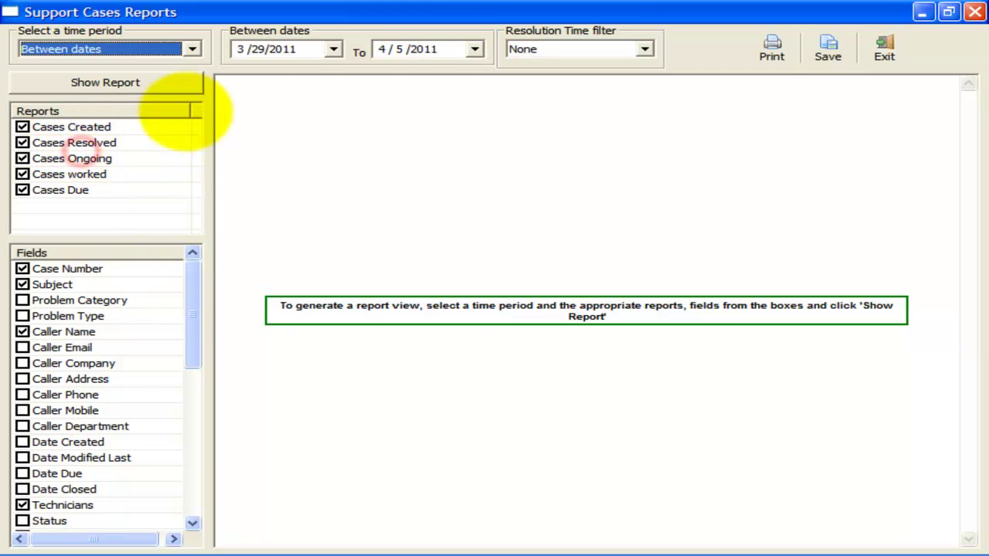
pyautogui.click(334, 49)
pyautogui.click(334, 49)
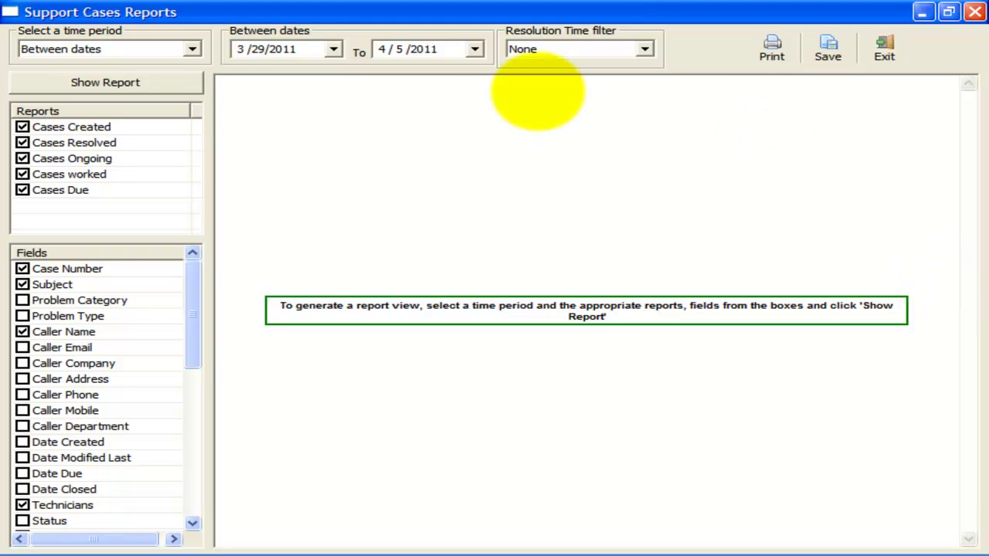
# Set the report's time period to This Week
pyautogui.click(192, 49)
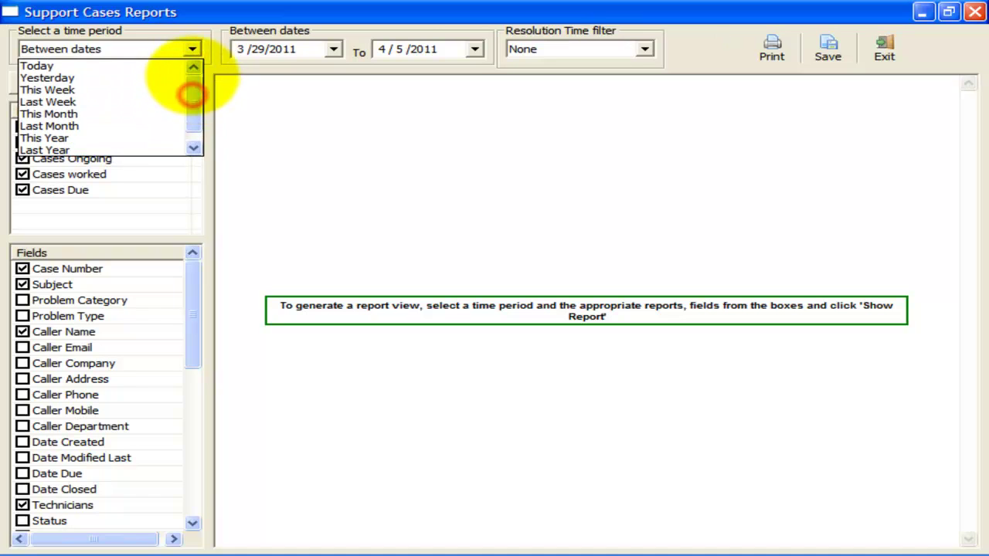
pyautogui.click(133, 88)
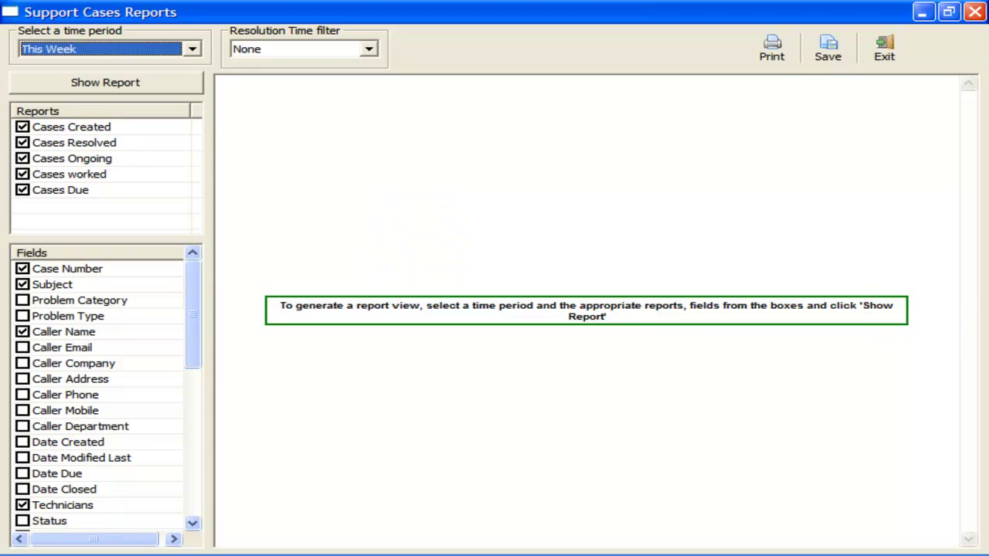
pyautogui.press('Tab')
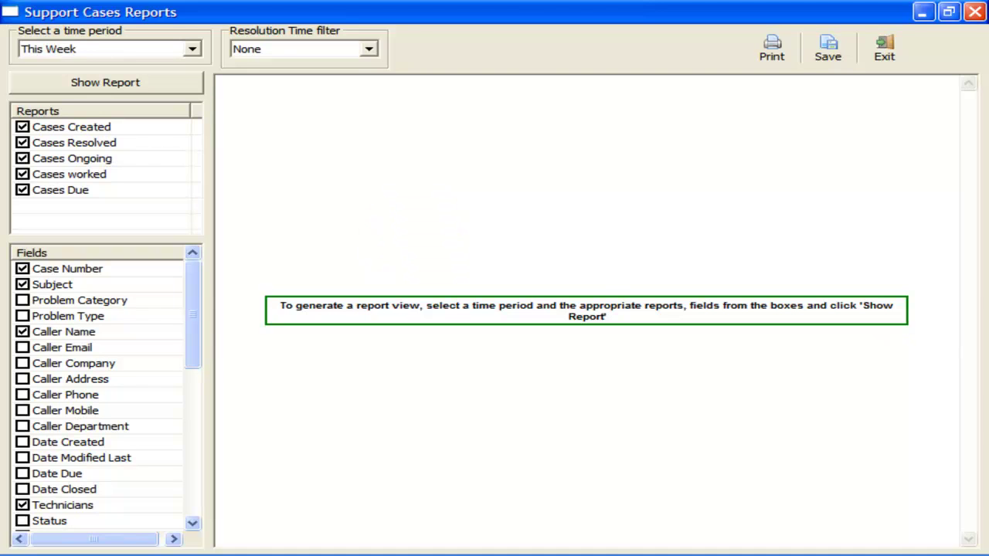
# Exclude the Cases worked and Cases Due reports from the summary
pyautogui.click(141, 194)
pyautogui.click(144, 176)
pyautogui.click(22, 174)
pyautogui.click(23, 190)
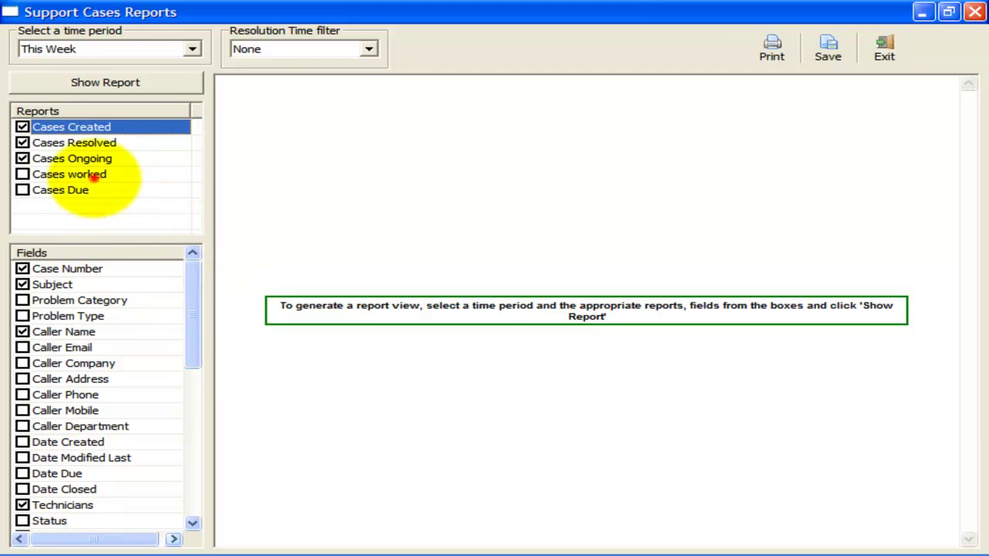
# Include the Cases worked and Cases Due reports in the summary again
pyautogui.click(91, 175)
pyautogui.click(54, 174)
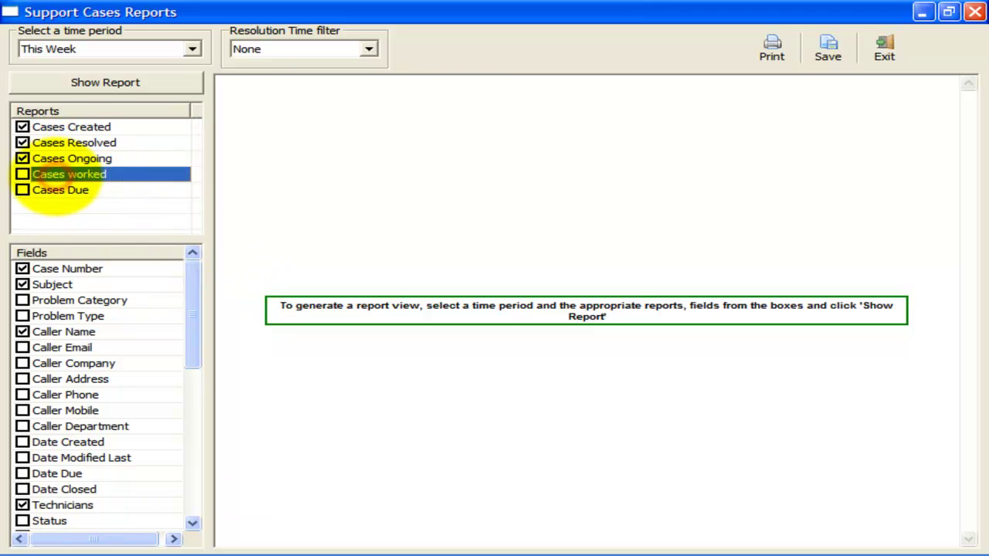
pyautogui.click(22, 175)
pyautogui.click(31, 190)
pyautogui.click(22, 190)
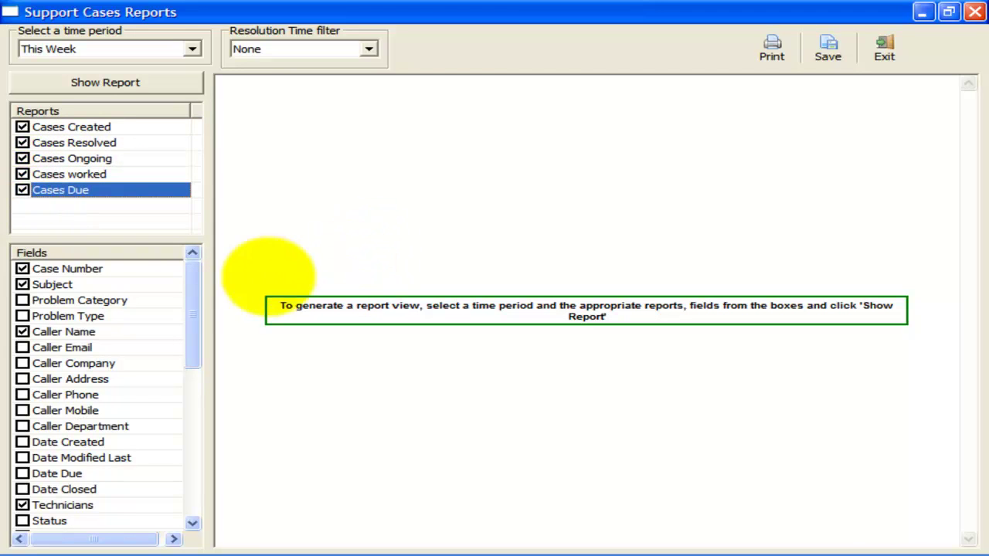
# Add the Open Duration (Hrs) and Resolution Duration (Hrs) fields to the report
pyautogui.click(200, 278)
pyautogui.moveTo(200, 278)
pyautogui.mouseDown()
pyautogui.moveTo(194, 269)
pyautogui.moveTo(194, 349)
pyautogui.moveTo(194, 267)
pyautogui.mouseUp()
pyautogui.click(191, 283)
pyautogui.moveTo(192, 283); pyautogui.dragTo(193, 373)
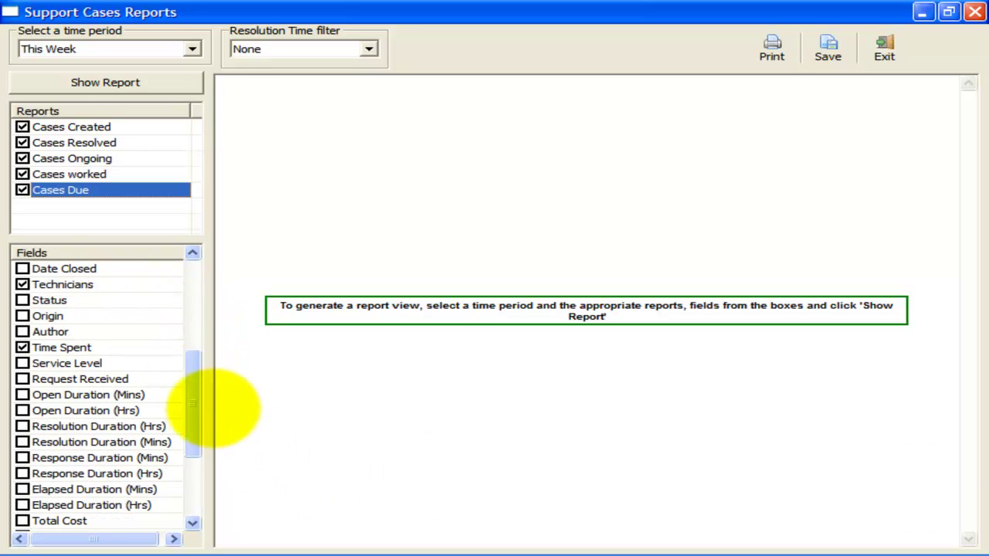
pyautogui.moveTo(194, 397)
pyautogui.mouseDown()
pyautogui.moveTo(194, 286)
pyautogui.moveTo(194, 368)
pyautogui.mouseUp()
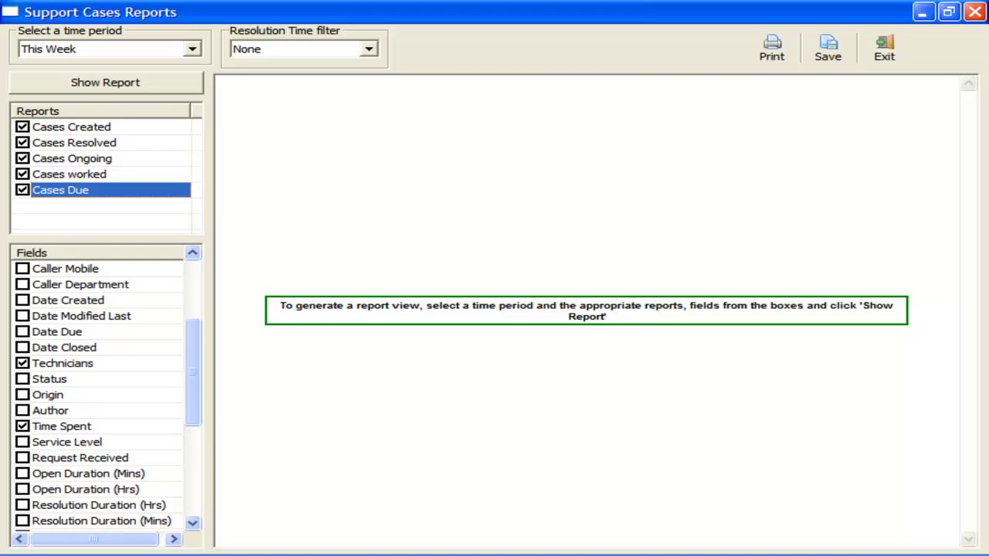
pyautogui.moveTo(192, 360); pyautogui.dragTo(195, 411)
pyautogui.click(88, 347)
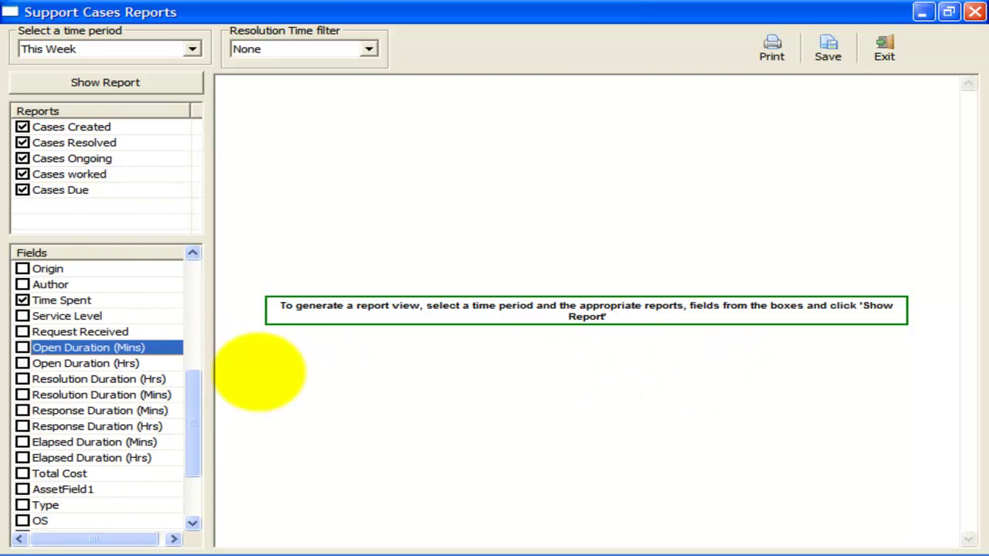
pyautogui.click(46, 363)
pyautogui.click(22, 363)
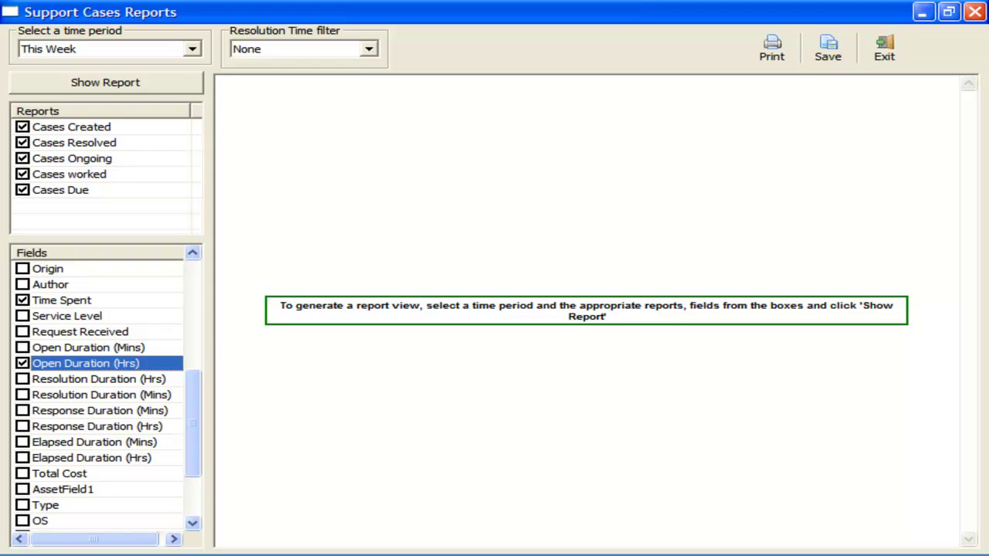
pyautogui.click(22, 378)
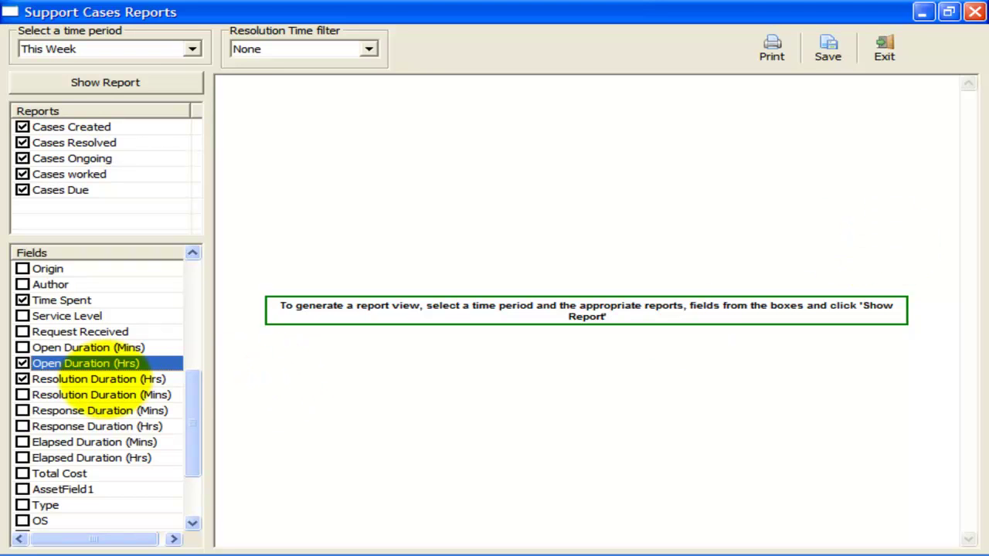
pyautogui.click(112, 379)
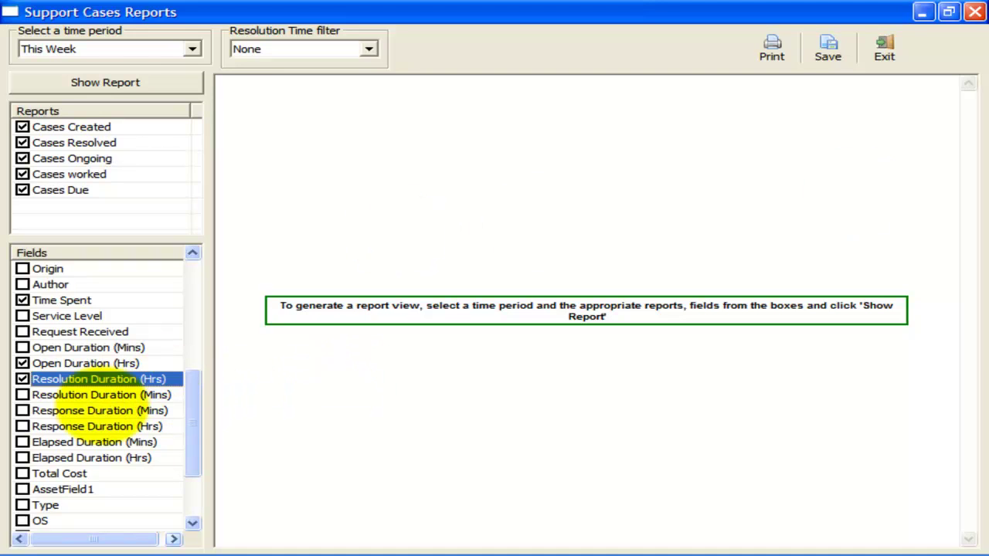
# Add the Response Duration (Hrs), Elapsed Duration (Hrs) and Total Cost fields to the report
pyautogui.click(92, 427)
pyautogui.click(22, 427)
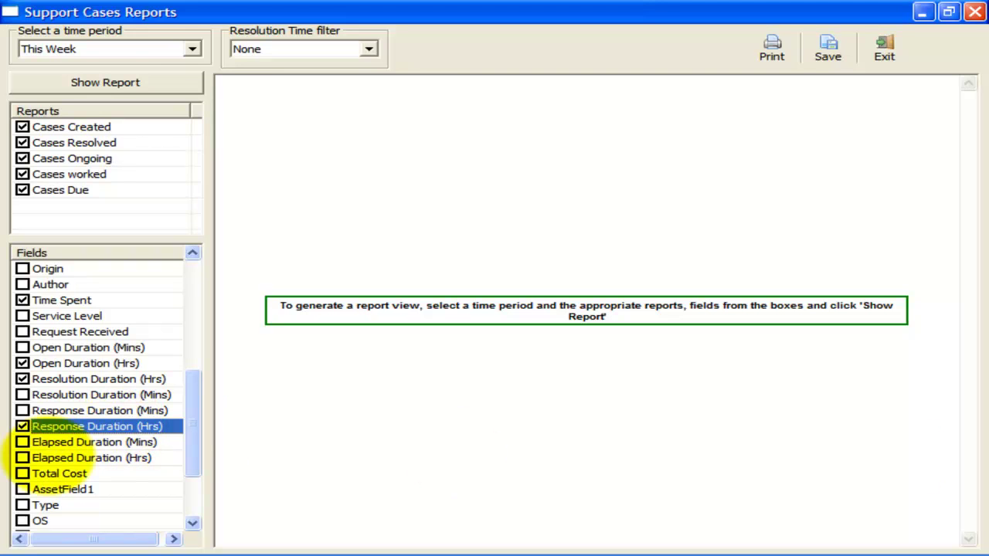
pyautogui.click(22, 457)
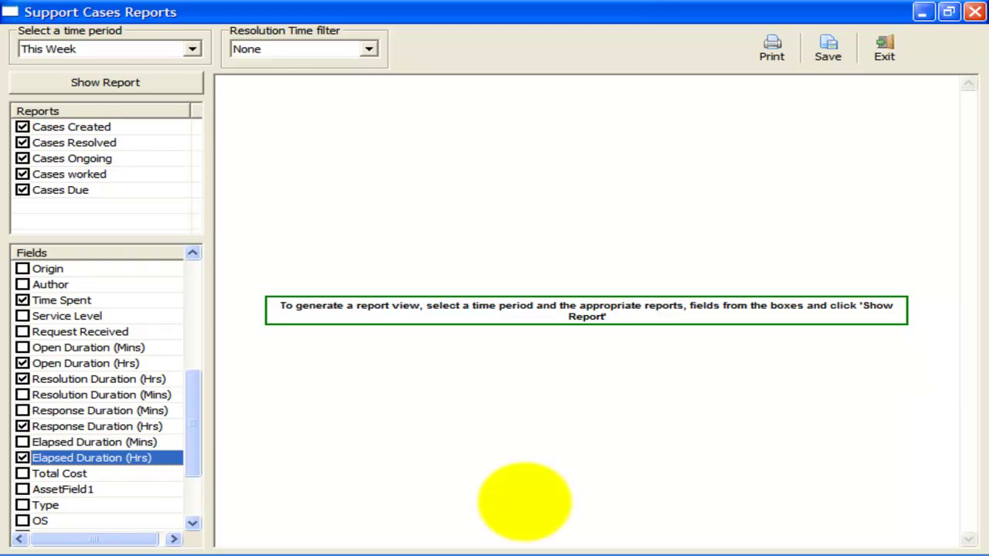
pyautogui.click(23, 473)
pyautogui.click(37, 473)
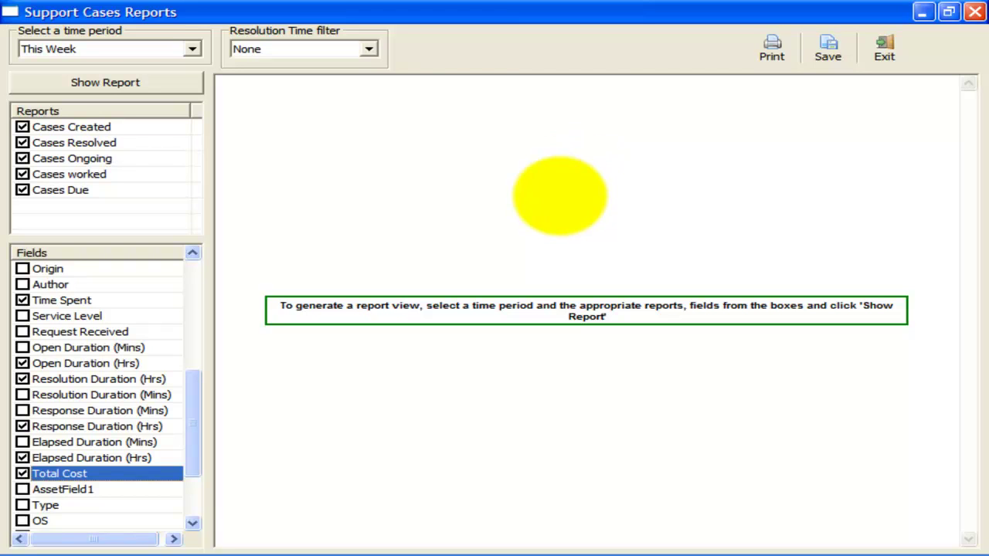
# Remove the Resolution Duration (Hrs) field from the report's fields
pyautogui.click(192, 394)
pyautogui.moveTo(192, 394)
pyautogui.mouseDown()
pyautogui.moveTo(193, 431)
pyautogui.moveTo(194, 386)
pyautogui.mouseUp()
pyautogui.moveTo(207, 426); pyautogui.dragTo(207, 422)
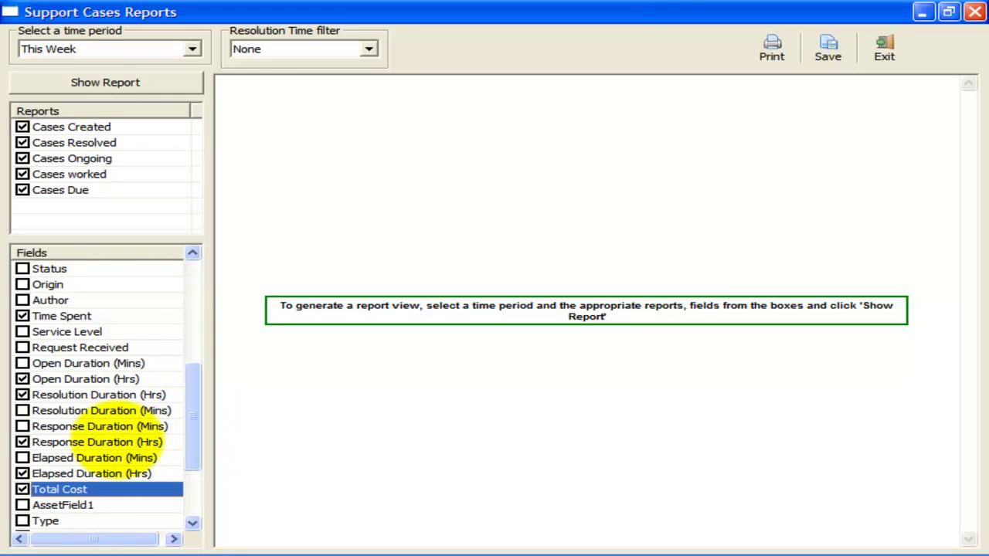
pyautogui.click(21, 395)
# Review the selected fields and generate the helpdesk report
pyautogui.scroll(5, 187, 386)
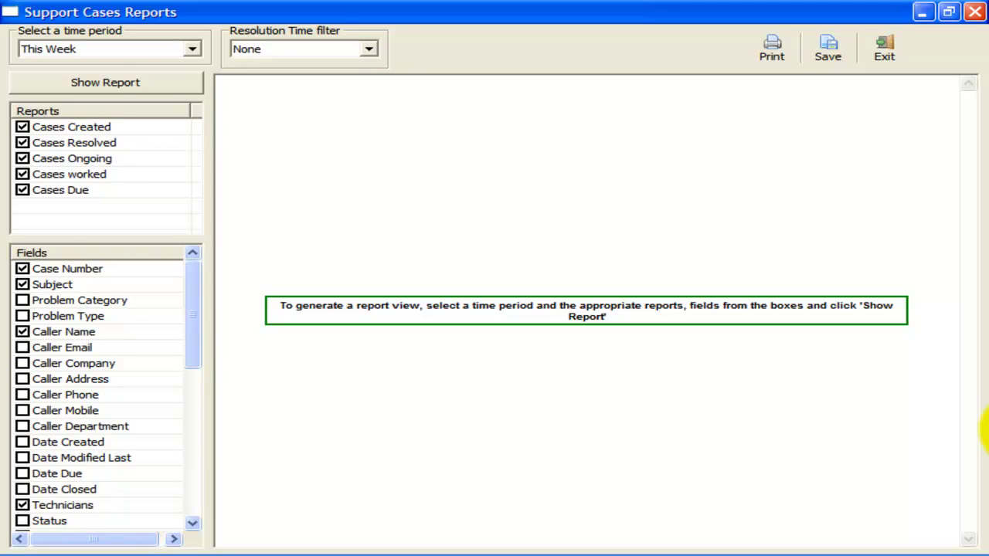
pyautogui.moveTo(193, 287); pyautogui.dragTo(193, 368)
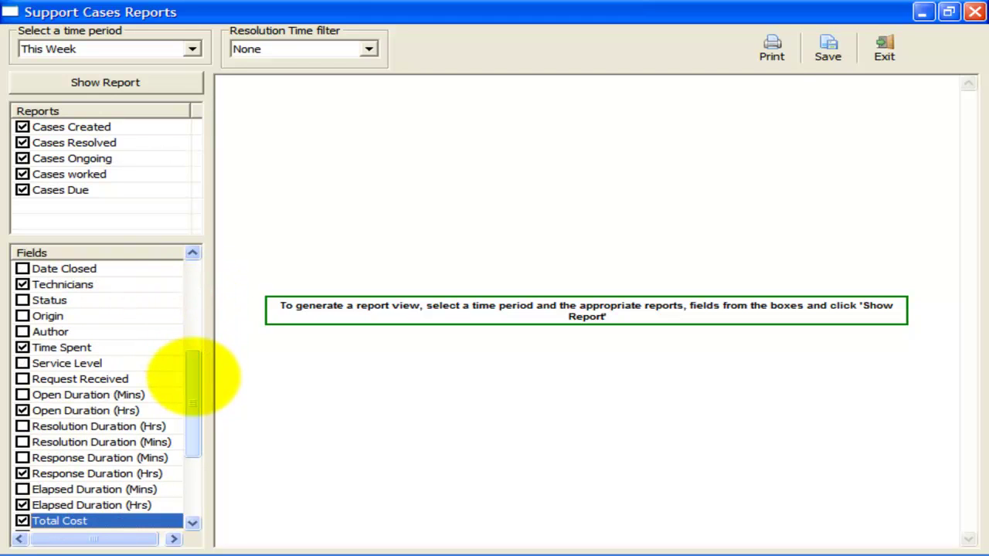
pyautogui.click(136, 80)
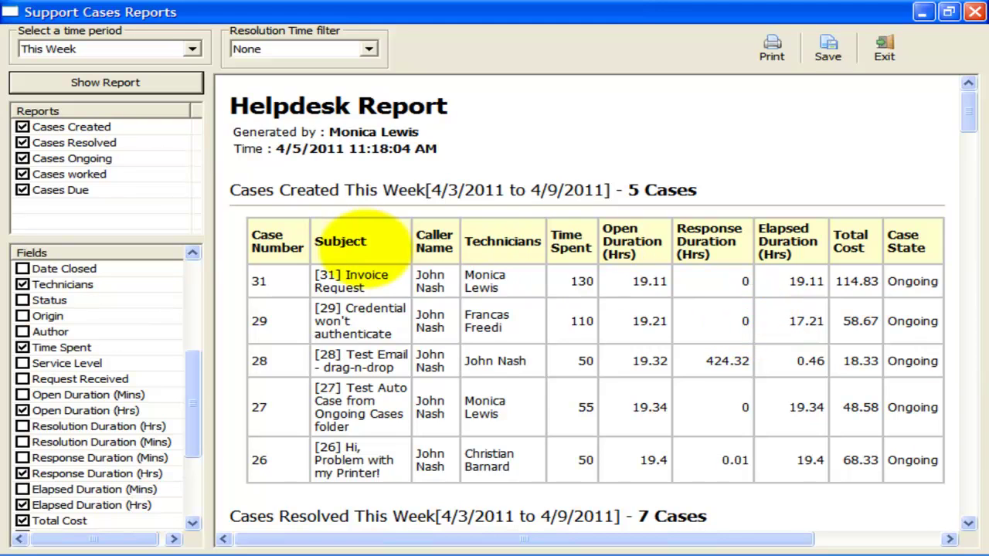
# Examine the report's generation time and the column headings and rows of the Cases Created table
pyautogui.click(359, 241)
pyautogui.moveTo(423, 131); pyautogui.dragTo(437, 149)
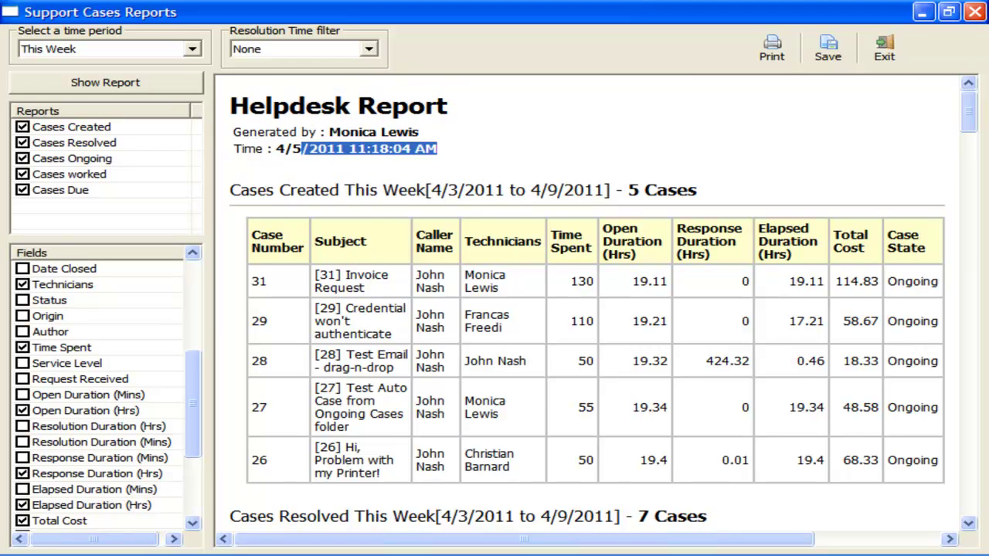
pyautogui.moveTo(267, 241); pyautogui.dragTo(919, 247)
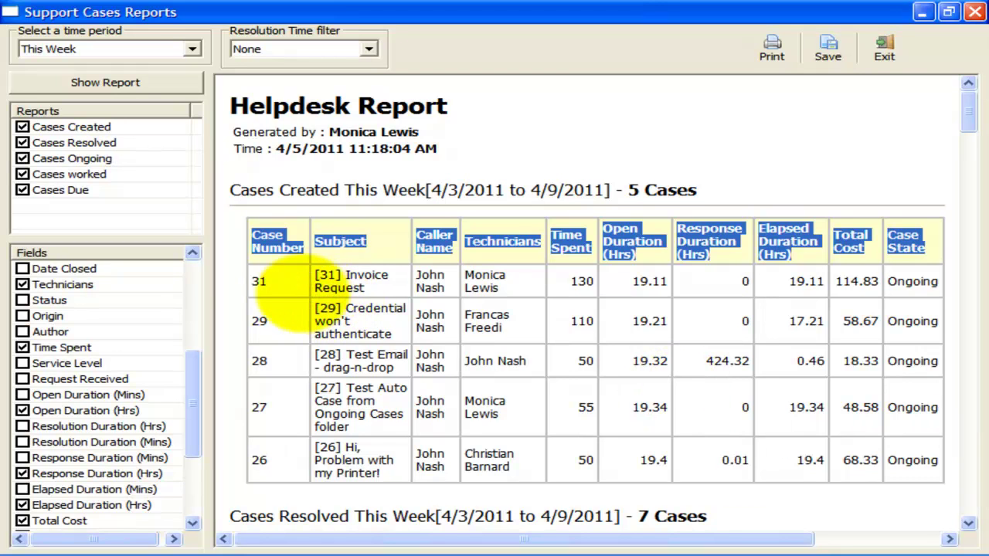
pyautogui.moveTo(267, 281); pyautogui.dragTo(912, 462)
pyautogui.click(908, 461)
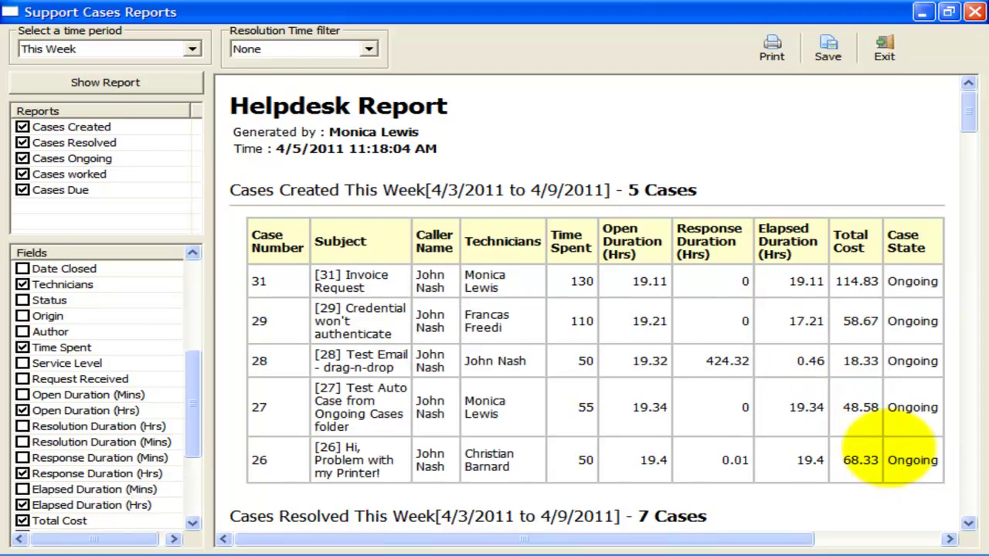
# Examine the Cases Resolved table and its totals row for time spent, durations and total cost
pyautogui.scroll(-5, 881, 448)
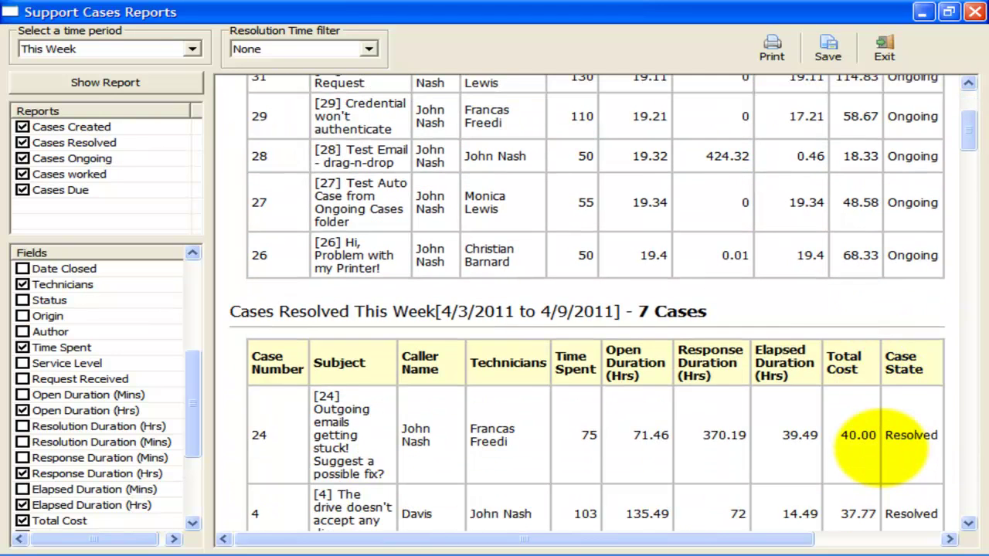
pyautogui.scroll(-15, 881, 448)
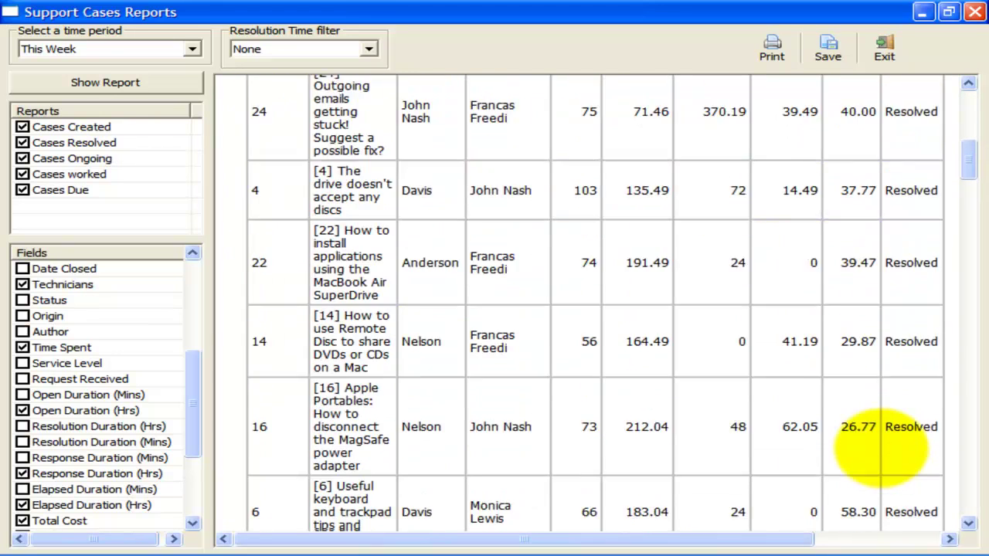
pyautogui.scroll(5, 882, 448)
pyautogui.scroll(-12, 881, 448)
pyautogui.scroll(-3, 881, 449)
pyautogui.scroll(13, 881, 448)
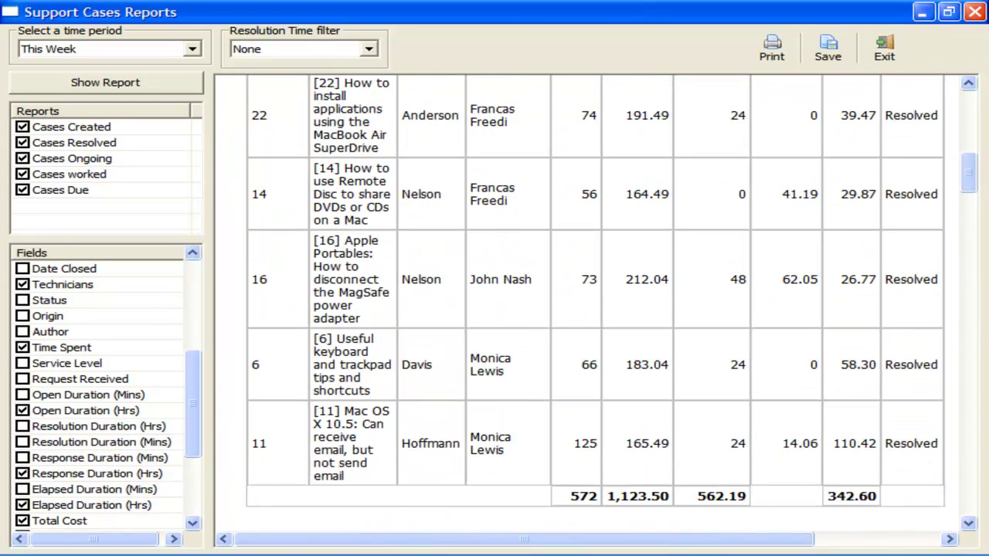
pyautogui.click(578, 495)
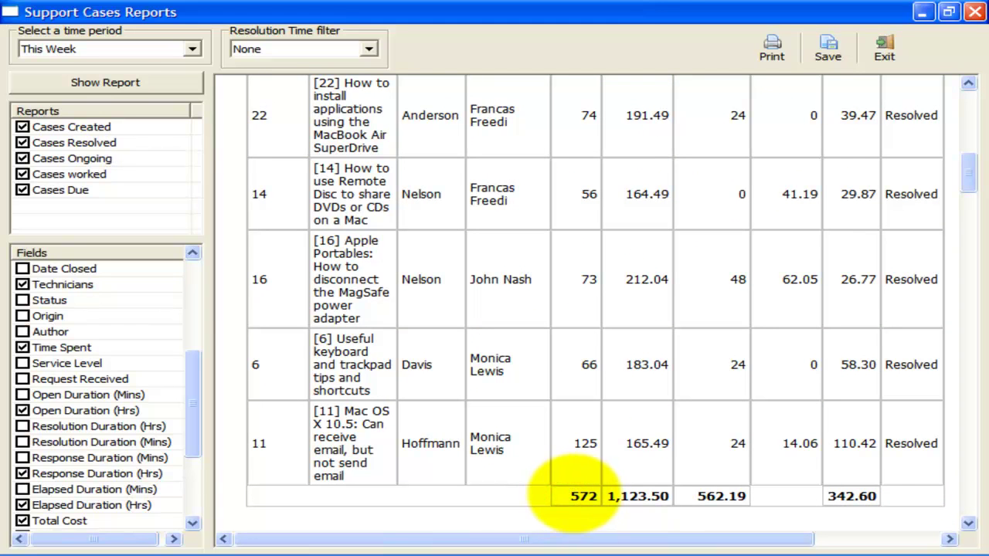
pyautogui.moveTo(567, 495); pyautogui.dragTo(850, 496)
pyautogui.click(862, 500)
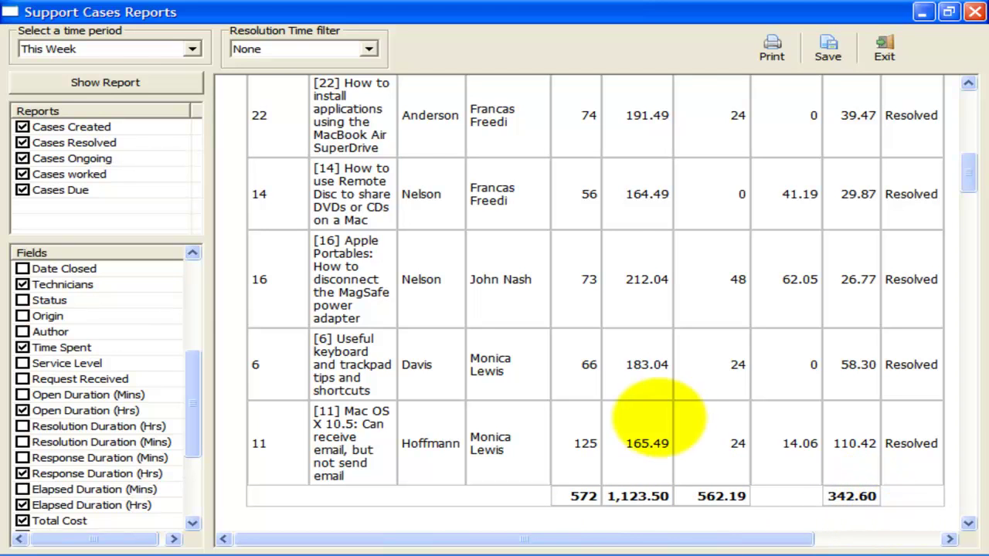
# Save the helpdesk report as an HTML file named Reports_Response_Workdone
pyautogui.click(677, 435)
pyautogui.scroll(-3, 677, 435)
pyautogui.moveTo(967, 189); pyautogui.dragTo(967, 108)
pyautogui.moveTo(451, 105); pyautogui.dragTo(236, 103)
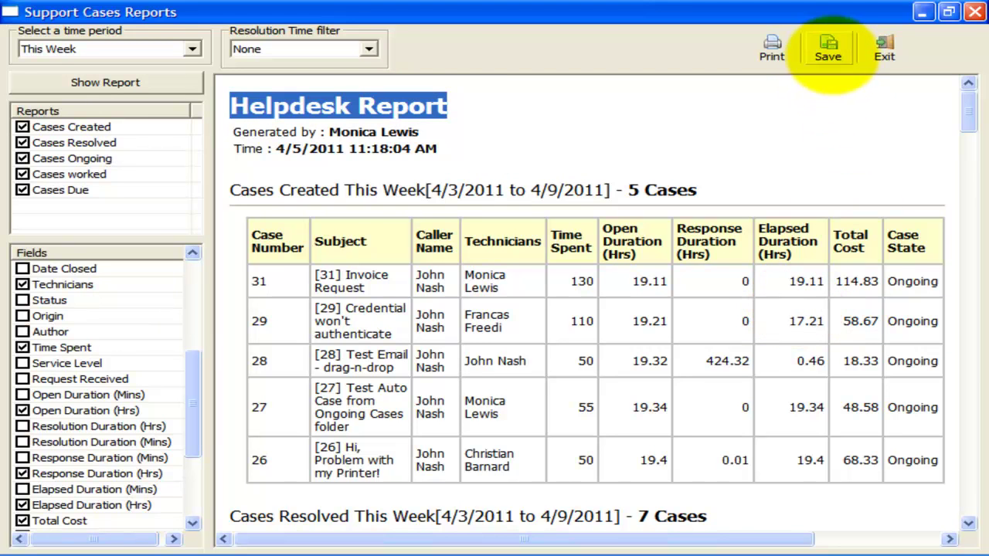
pyautogui.click(829, 48)
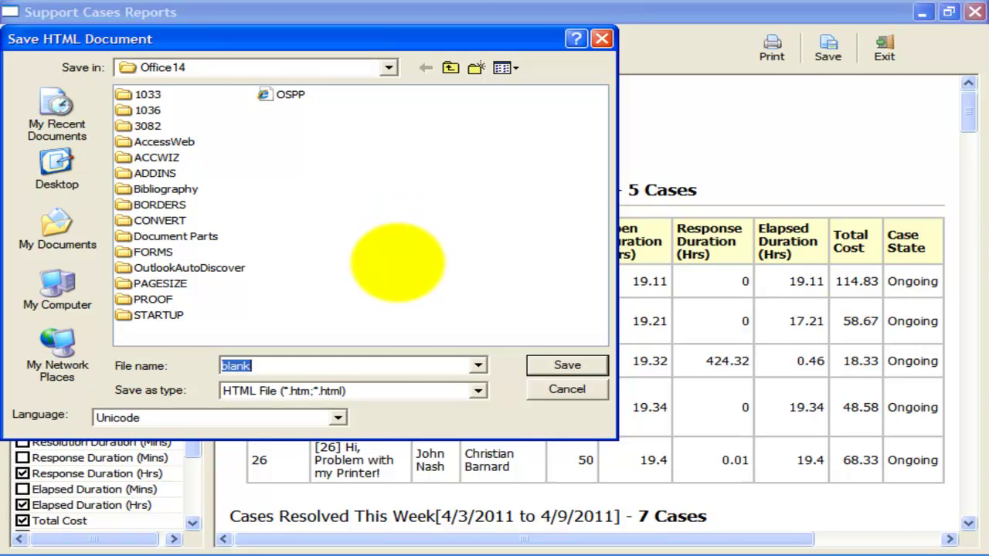
pyautogui.click(310, 362)
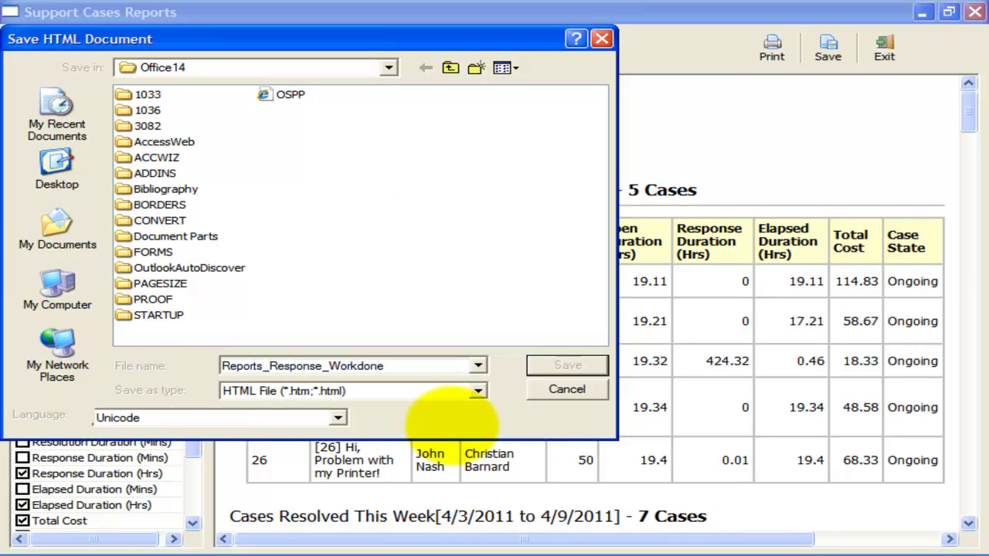
pyautogui.press('Return')
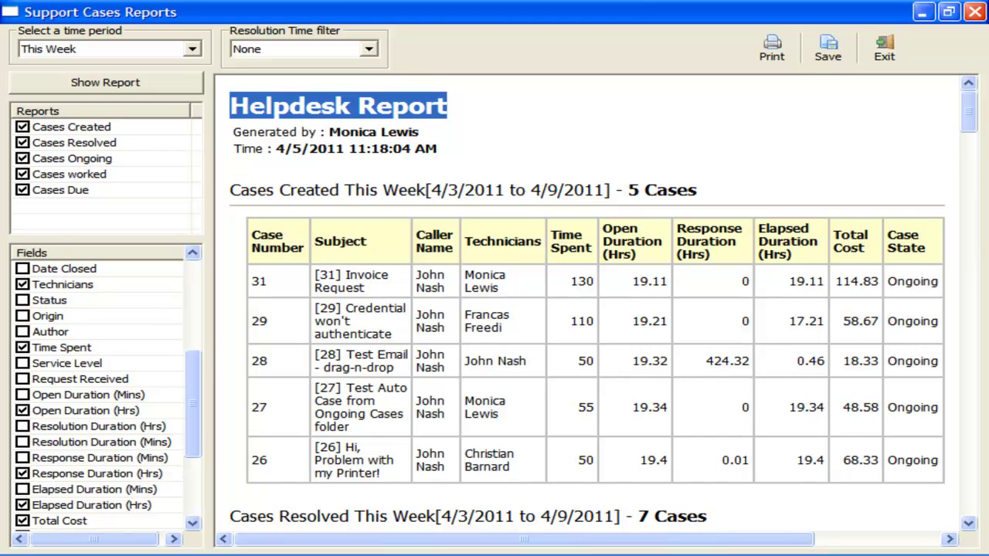
# Close the support cases report and generate statistics for both ongoing and resolved cases
pyautogui.click(806, 437)
pyautogui.scroll(-2, 809, 448)
pyautogui.scroll(-2, 796, 433)
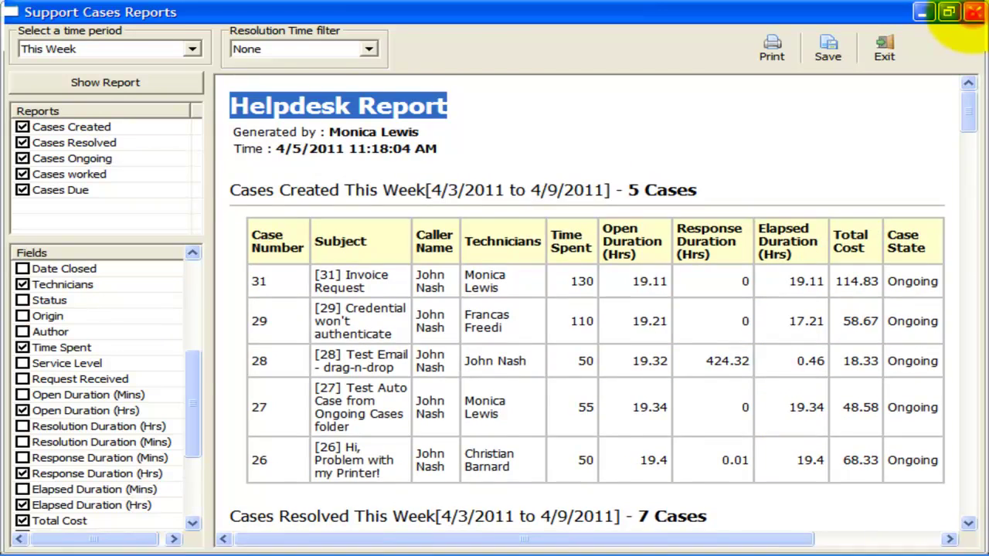
pyautogui.click(974, 11)
pyautogui.click(676, 173)
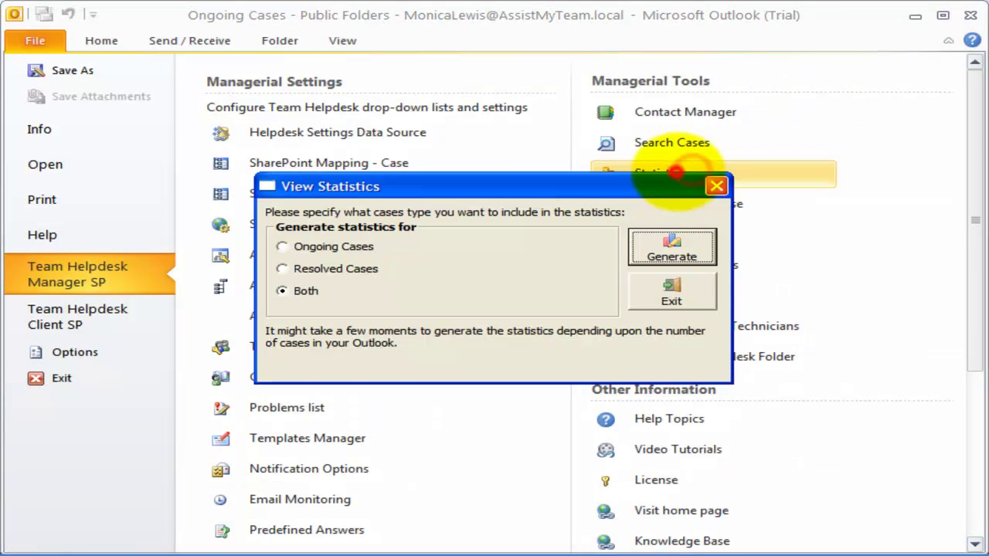
pyautogui.click(669, 245)
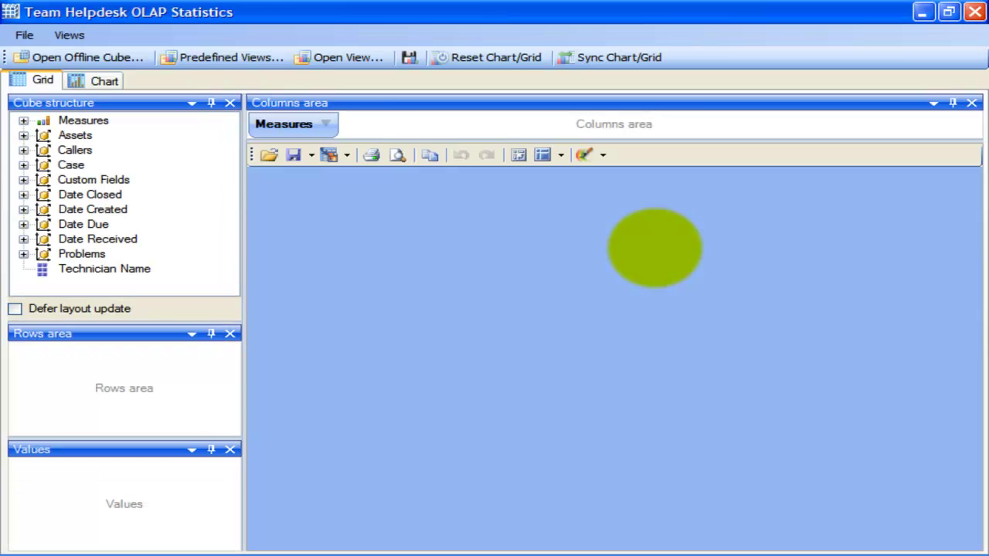
pyautogui.click(636, 258)
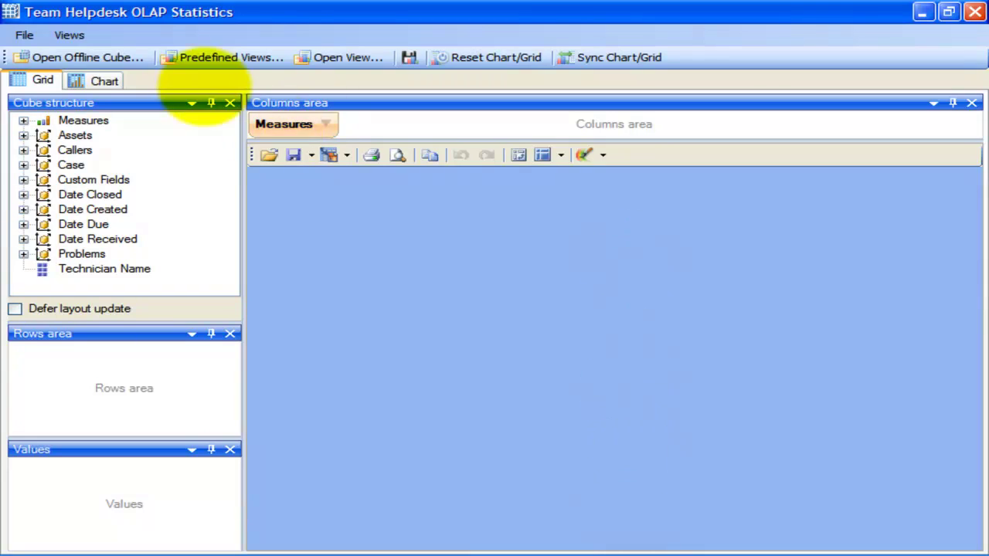
# Load the predefined statistics view that counts cases by problem status
pyautogui.click(204, 57)
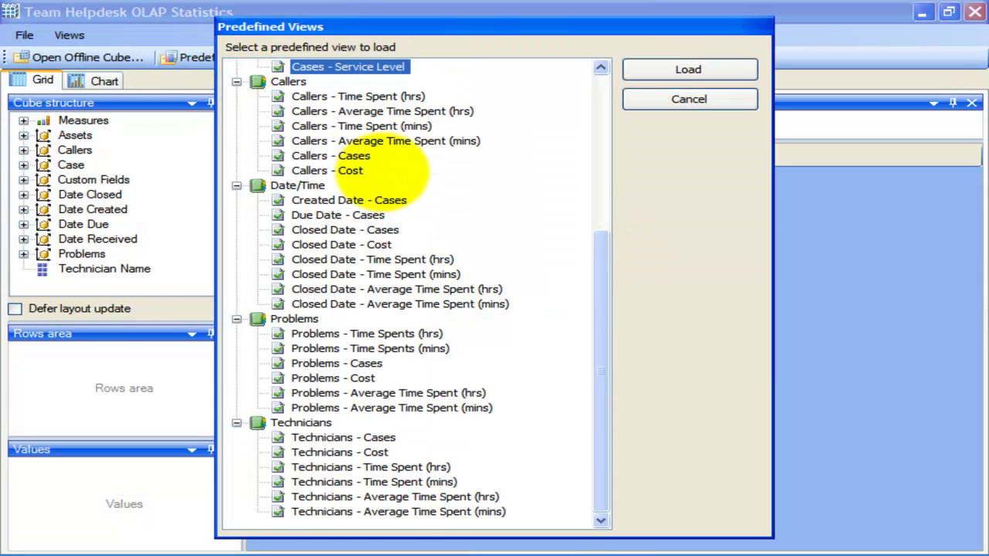
pyautogui.scroll(6, 363, 216)
pyautogui.doubleClick(342, 244)
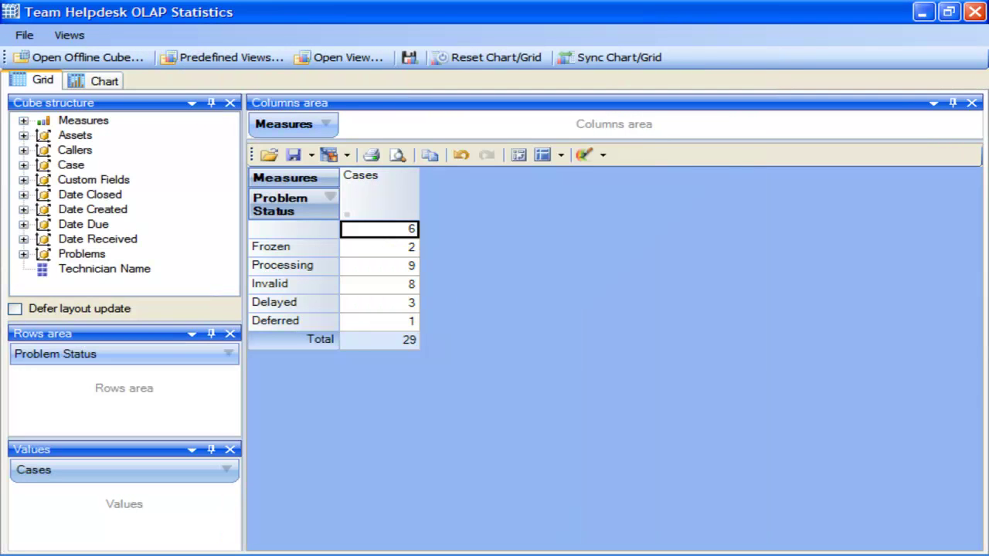
pyautogui.click(563, 331)
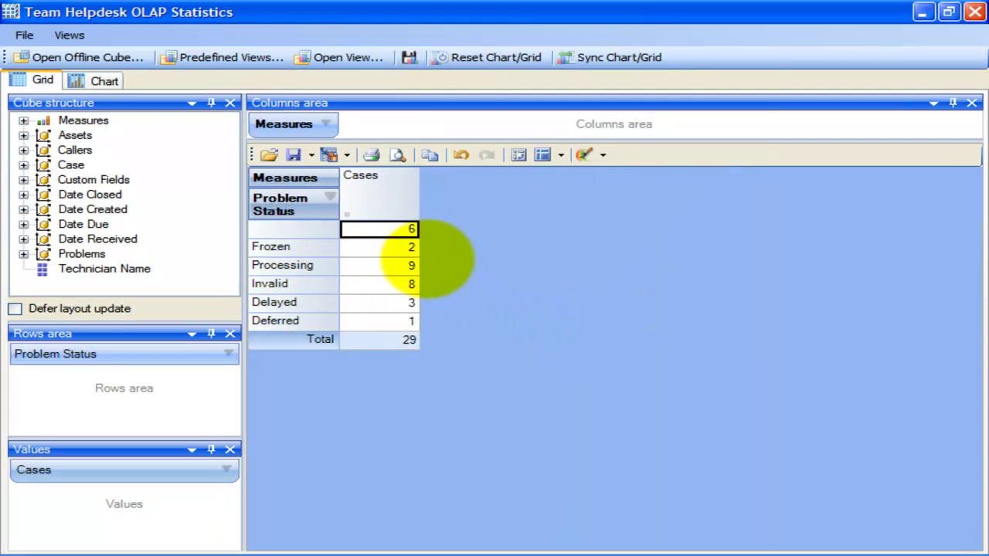
# Synchronize the chart with the grid and compare the cases per problem status in both views
pyautogui.click(610, 57)
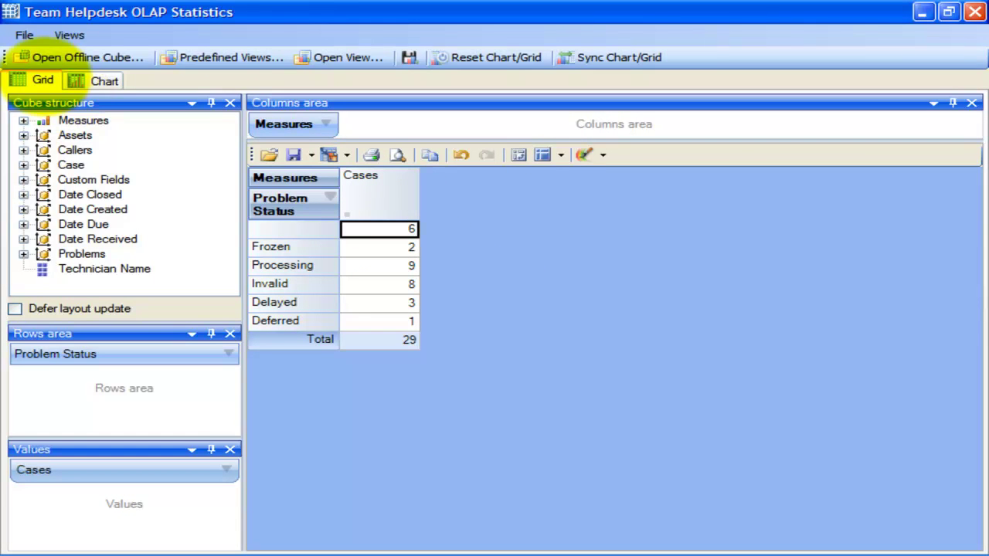
pyautogui.click(610, 58)
pyautogui.click(100, 81)
pyautogui.click(405, 261)
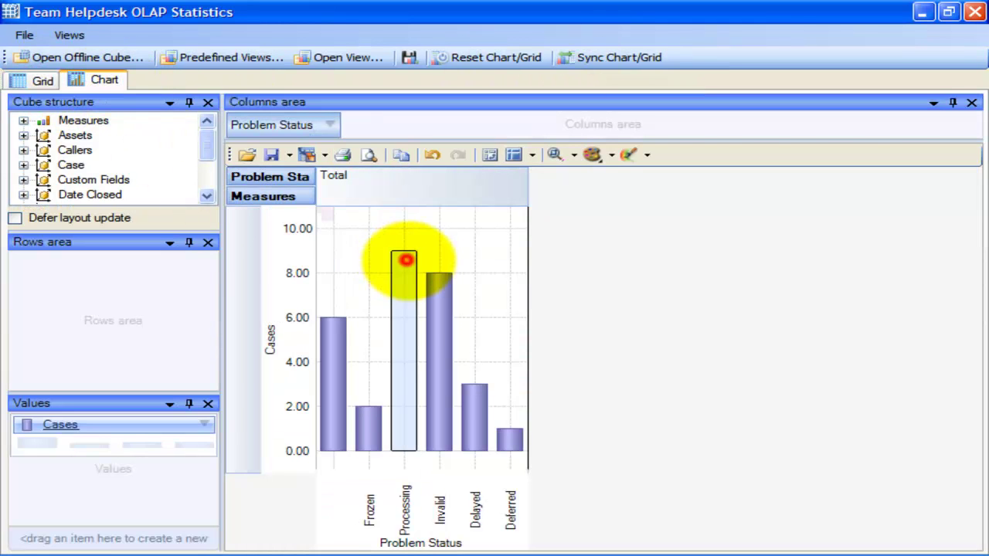
pyautogui.click(360, 397)
pyautogui.click(37, 81)
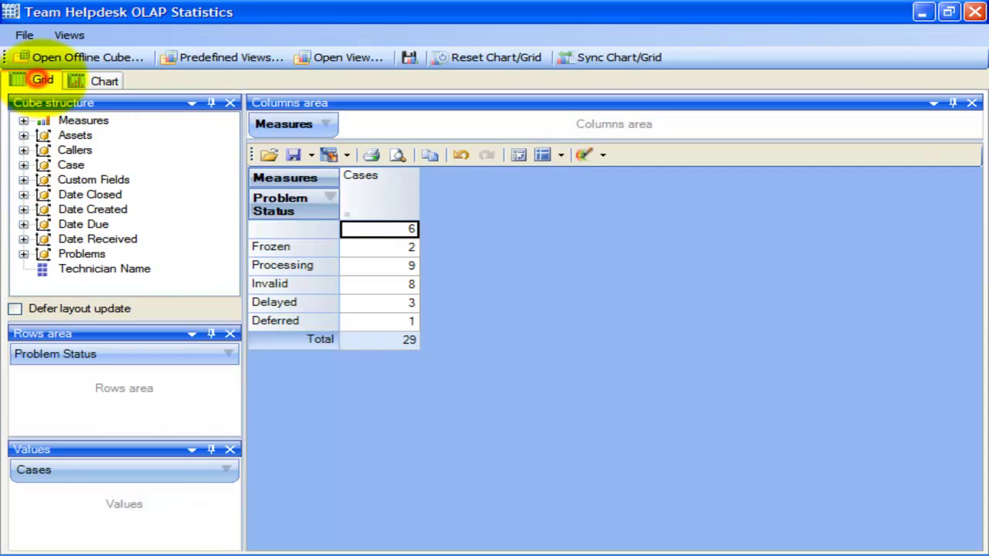
pyautogui.click(93, 80)
pyautogui.click(38, 81)
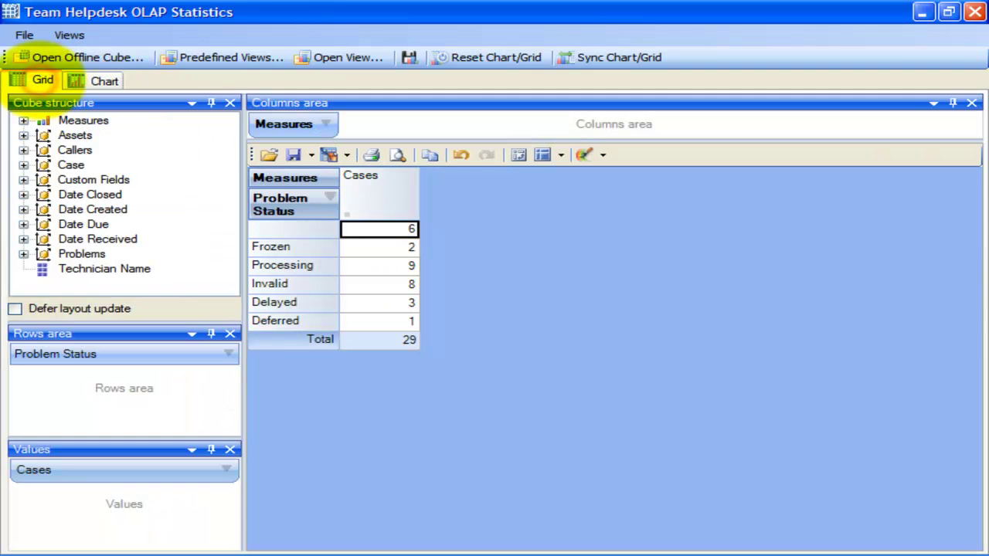
# Widen the grid's Problem Status column to fit its heading and select the Cases cell of the Delayed row
pyautogui.click(407, 388)
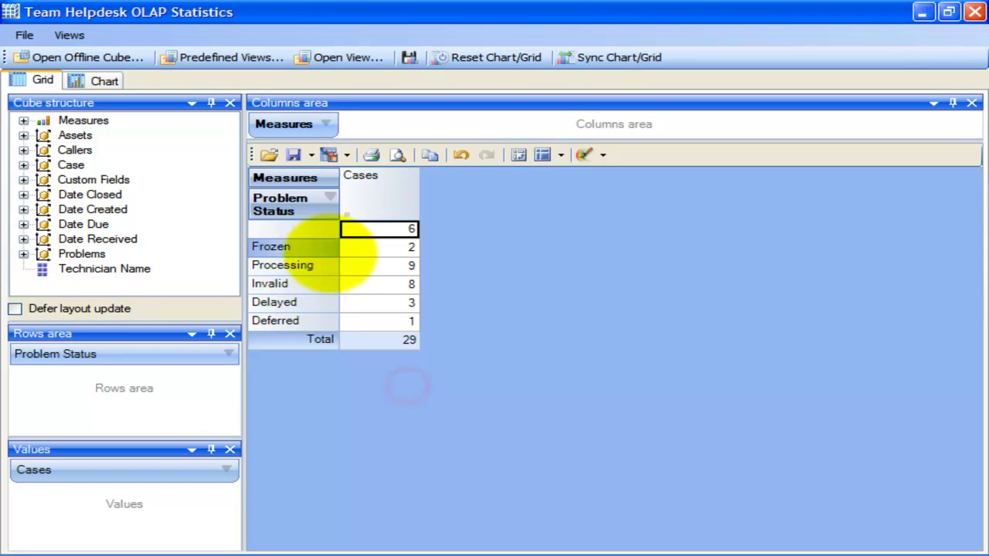
pyautogui.doubleClick(341, 187)
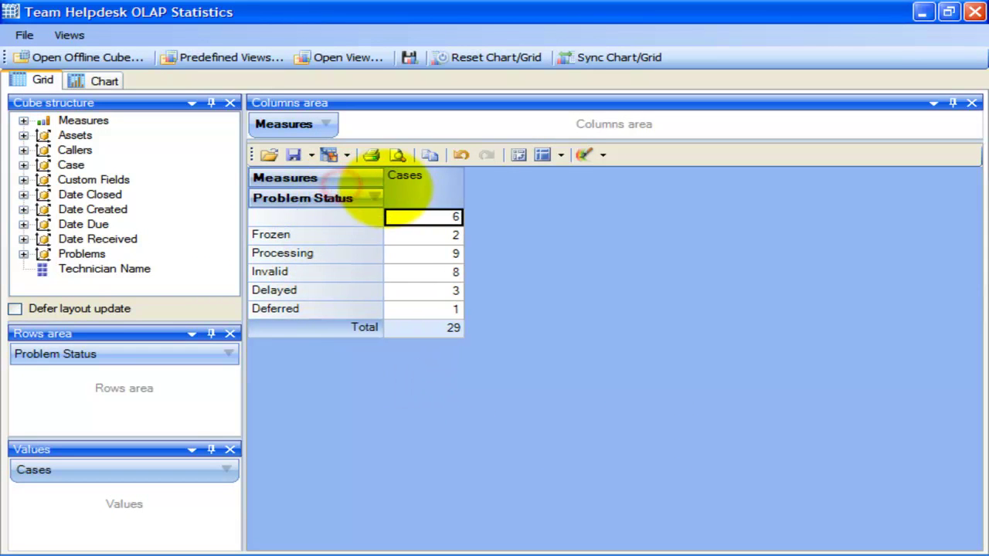
pyautogui.click(415, 252)
pyautogui.moveTo(417, 271); pyautogui.dragTo(412, 285)
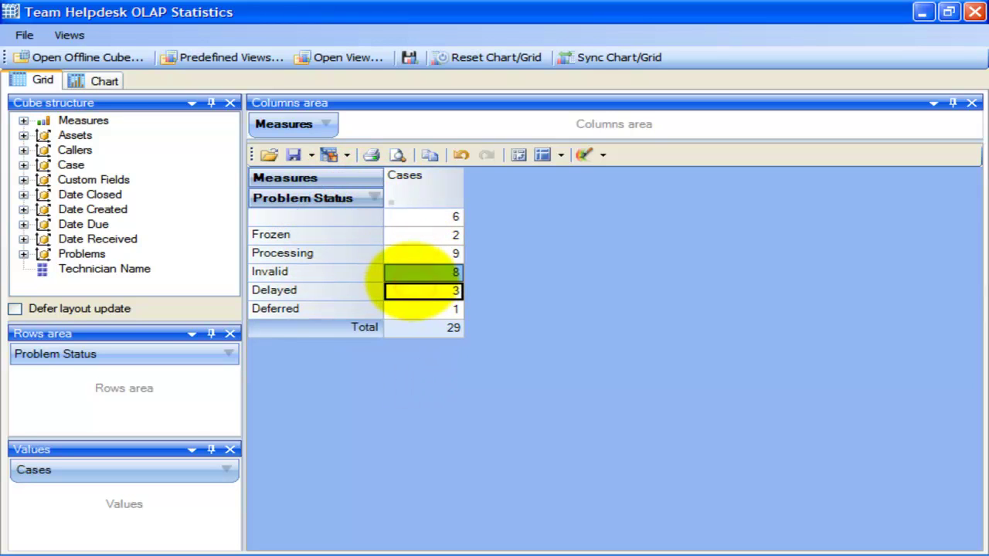
pyautogui.click(415, 288)
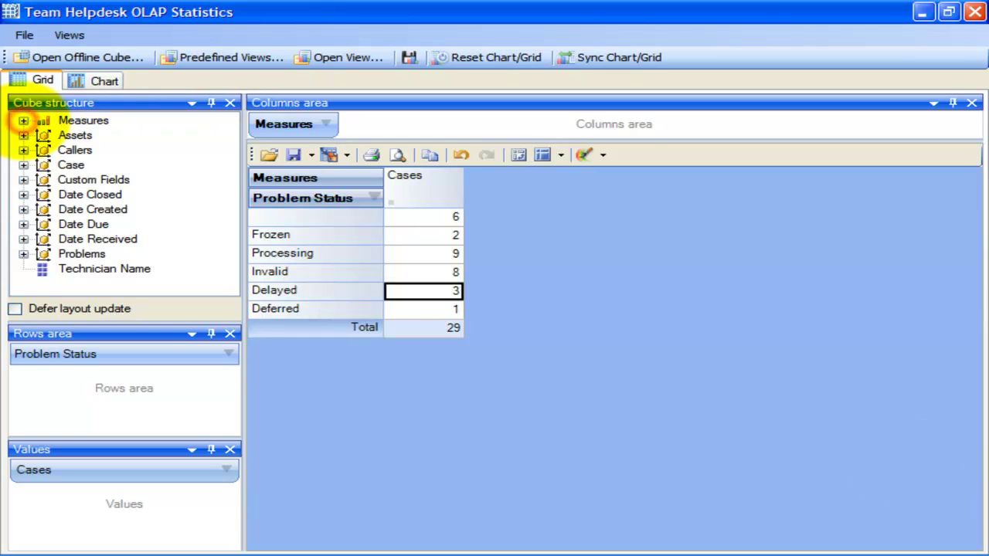
# Examine the fields in the Measures, Problems and Callers groups of the cube structure and where a caller field can be placed
pyautogui.click(24, 120)
pyautogui.click(23, 121)
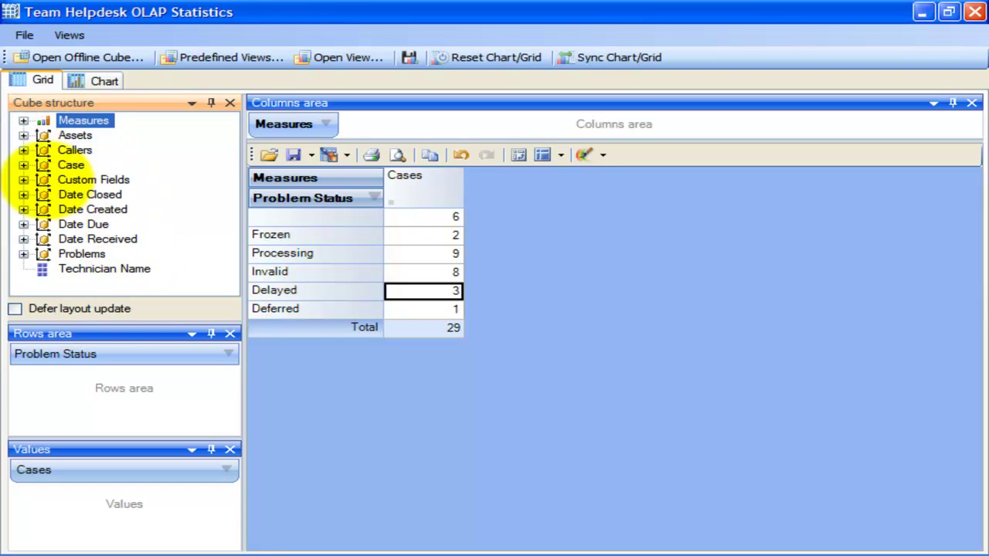
pyautogui.click(35, 266)
pyautogui.click(23, 254)
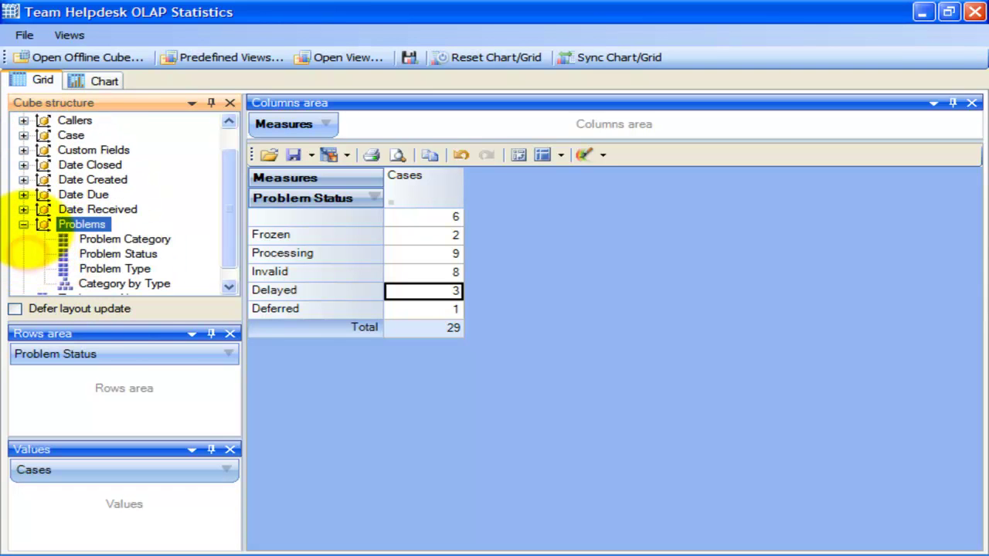
pyautogui.click(23, 224)
pyautogui.click(23, 120)
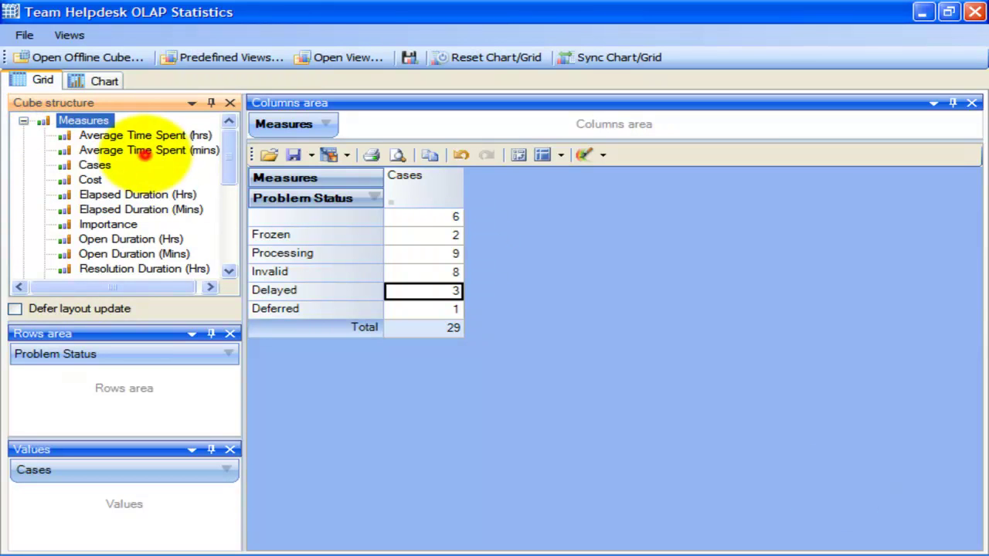
pyautogui.click(128, 151)
pyautogui.click(23, 121)
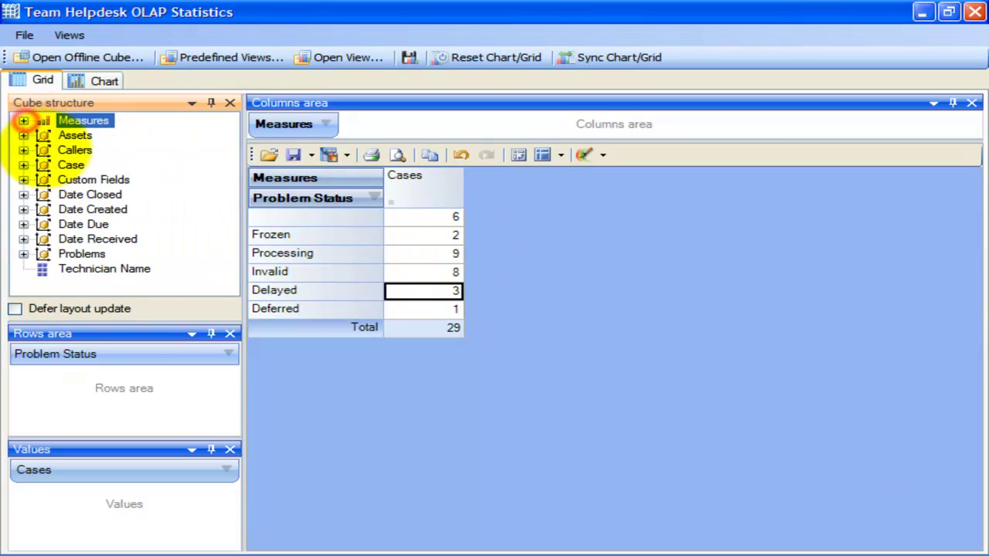
pyautogui.click(23, 150)
pyautogui.click(128, 179)
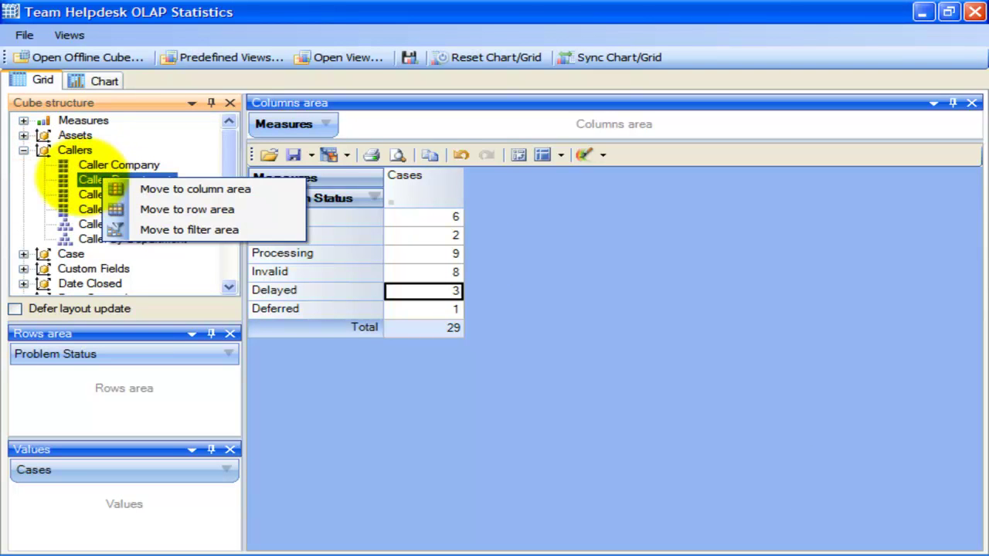
pyautogui.click(23, 150)
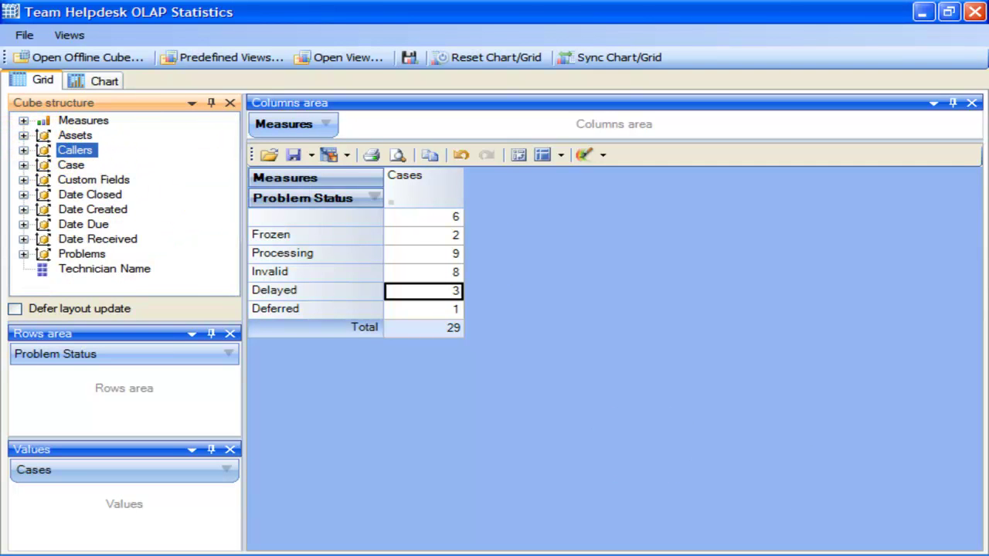
# Add the Cost measure to the grid's values and move Technician Name to the column area
pyautogui.click(23, 121)
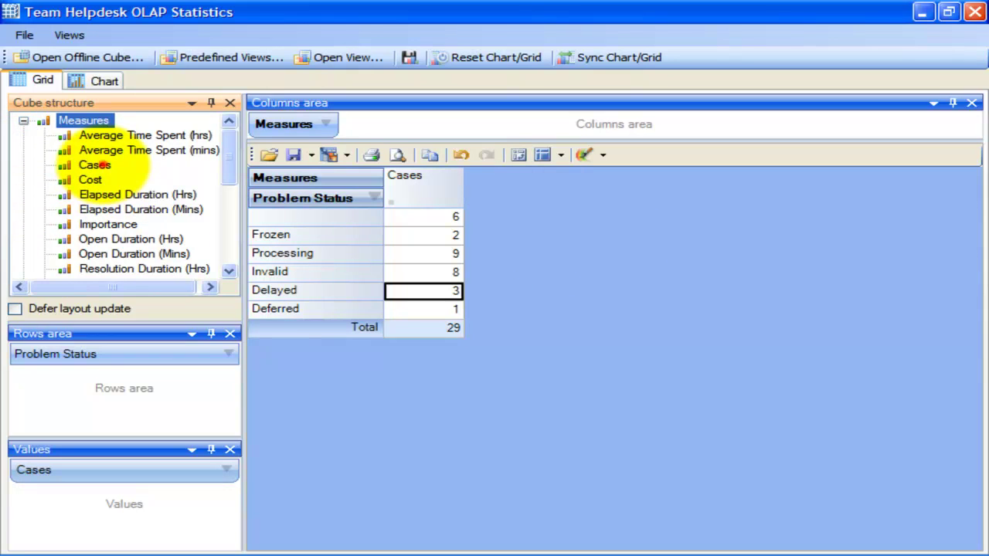
pyautogui.click(91, 179)
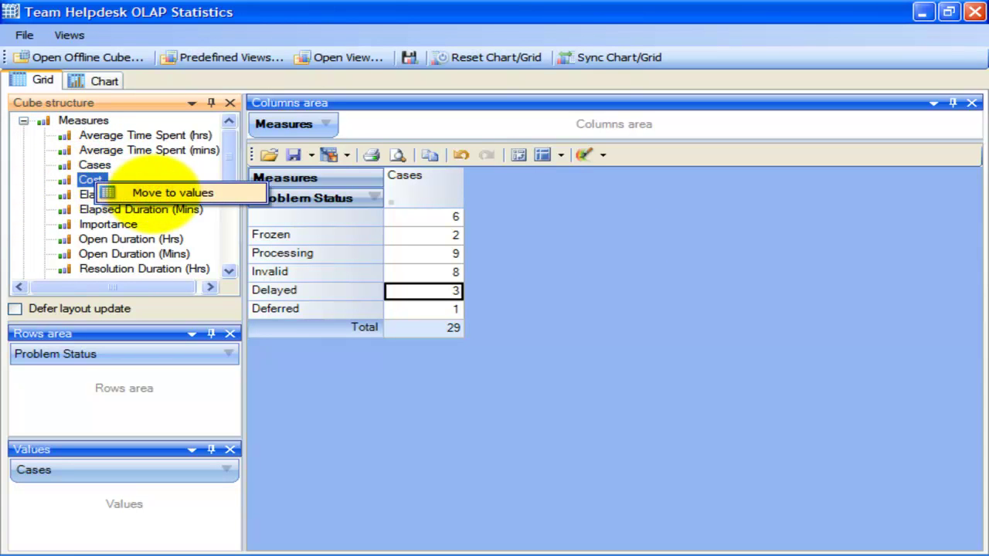
pyautogui.click(163, 192)
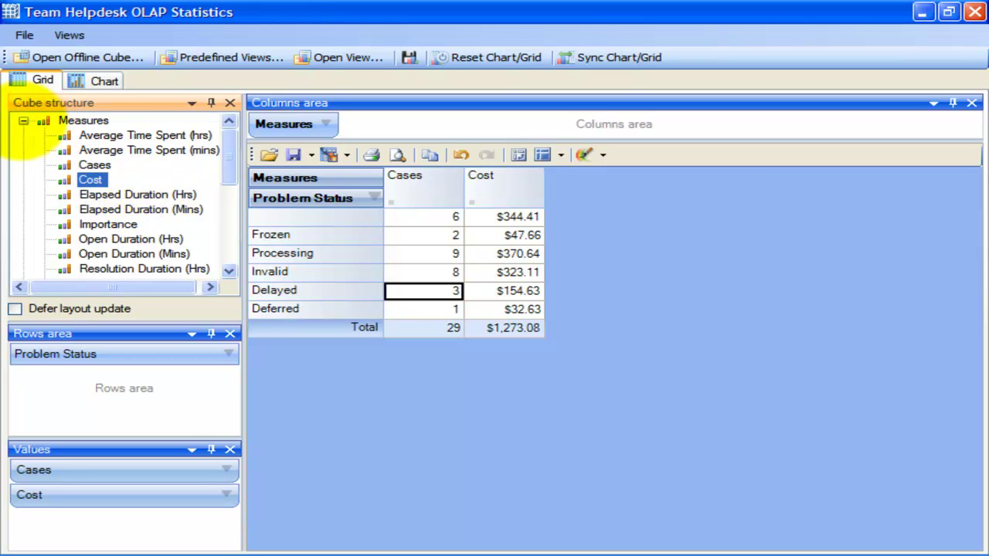
pyautogui.click(23, 120)
pyautogui.click(54, 268)
pyautogui.click(154, 280)
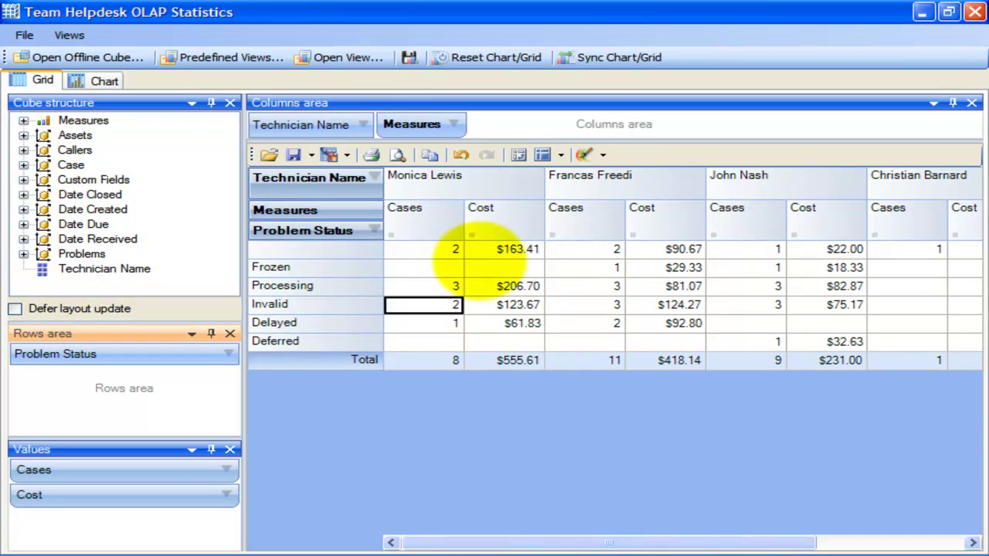
# Filter the Technician Name columns to exclude the last two technicians in the member list
pyautogui.click(362, 124)
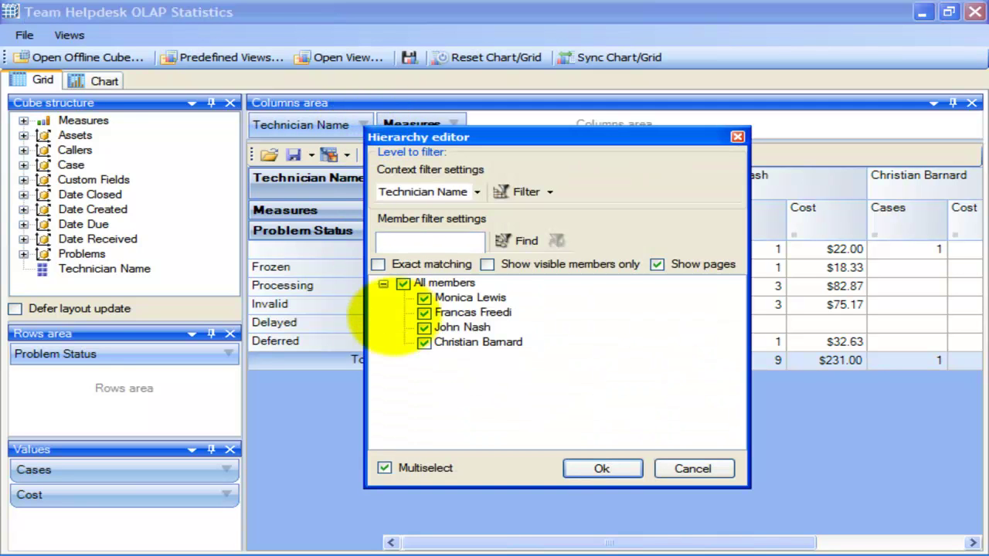
pyautogui.click(423, 342)
pyautogui.click(423, 328)
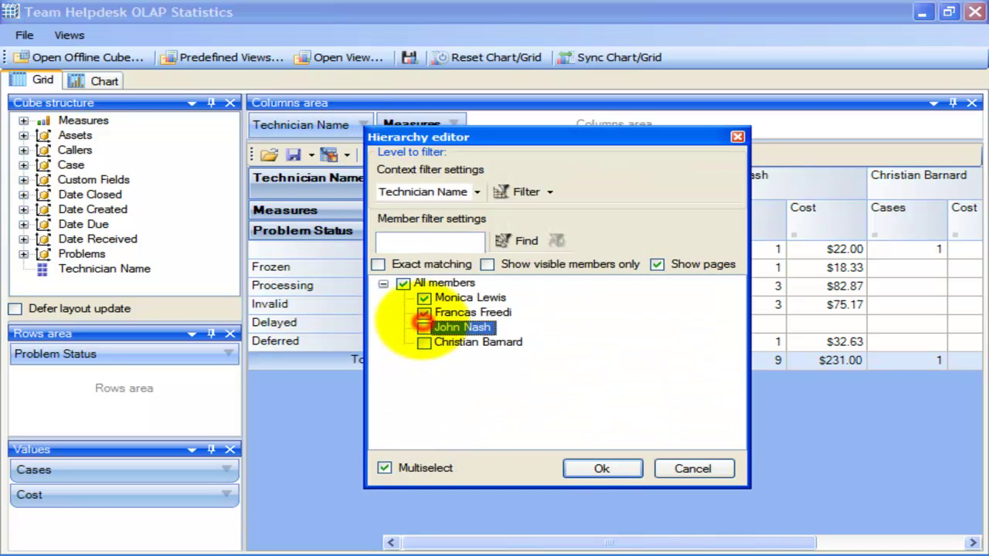
pyautogui.click(601, 468)
pyautogui.click(533, 392)
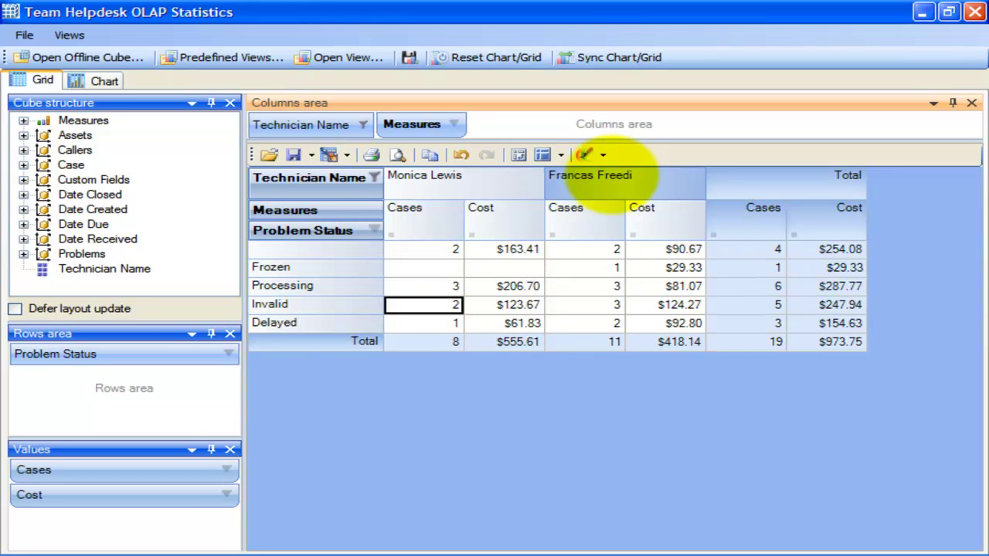
pyautogui.click(347, 154)
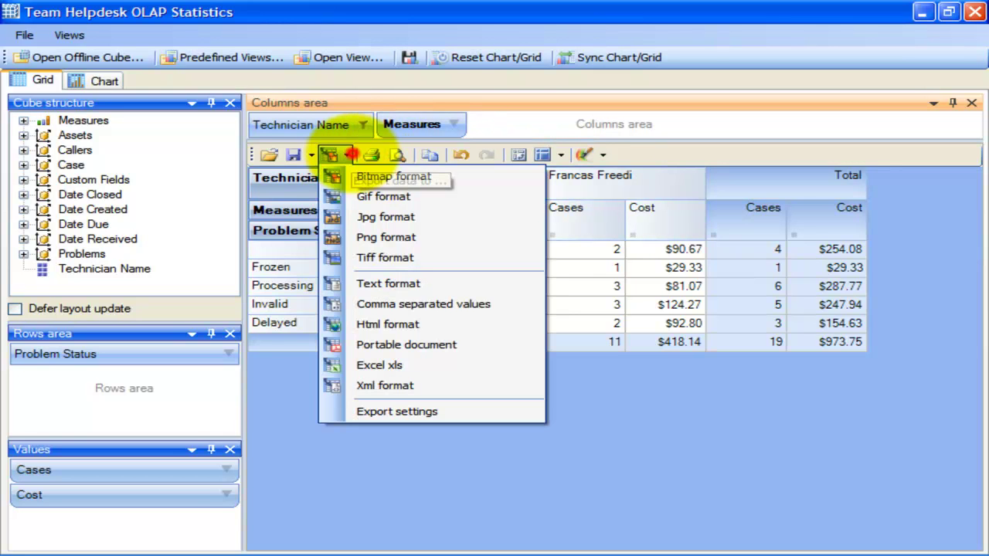
pyautogui.click(347, 155)
pyautogui.click(560, 155)
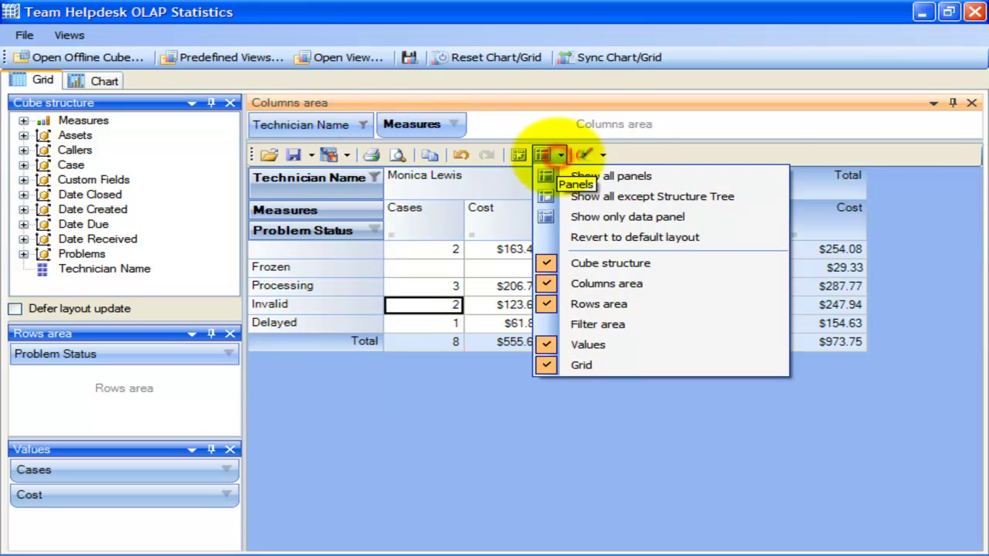
pyautogui.click(560, 154)
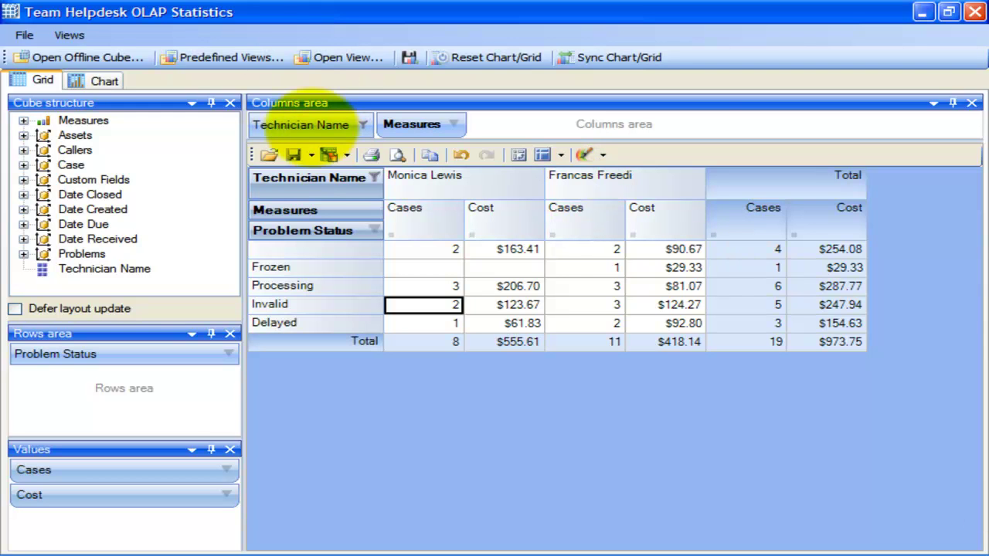
# Load the predefined view Technicians - Cases into the grid
pyautogui.click(24, 35)
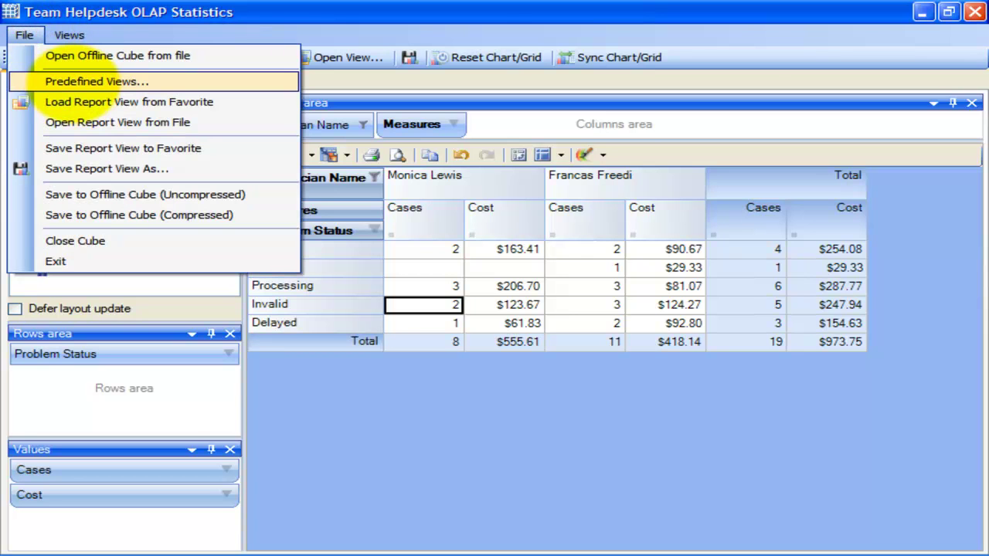
pyautogui.click(72, 81)
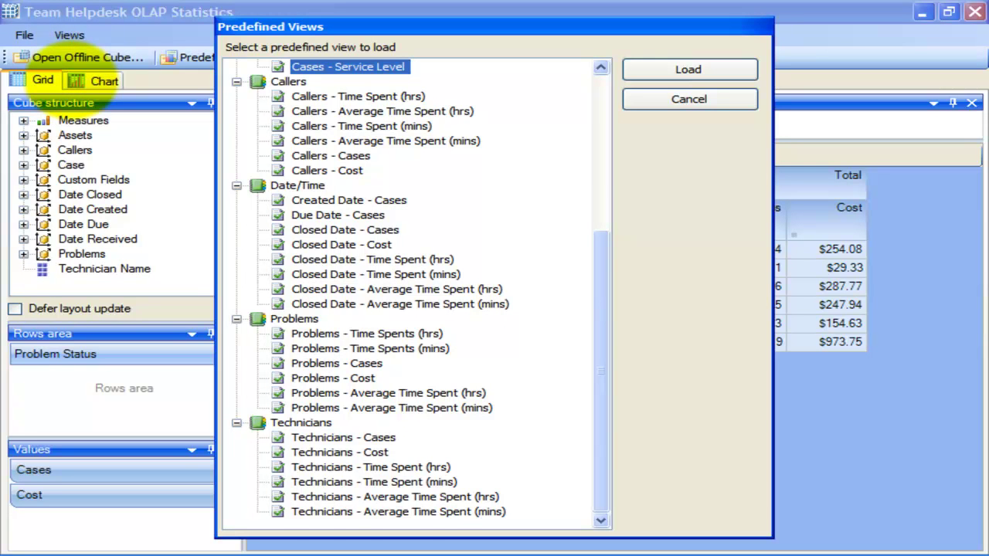
pyautogui.click(594, 144)
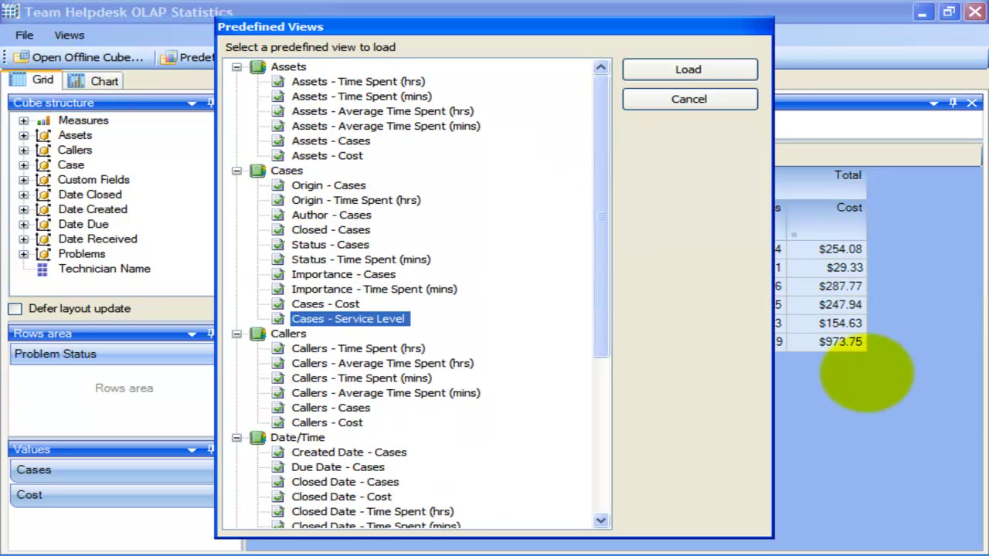
pyautogui.moveTo(597, 171)
pyautogui.mouseDown()
pyautogui.moveTo(629, 397)
pyautogui.moveTo(600, 258)
pyautogui.moveTo(600, 184)
pyautogui.mouseUp()
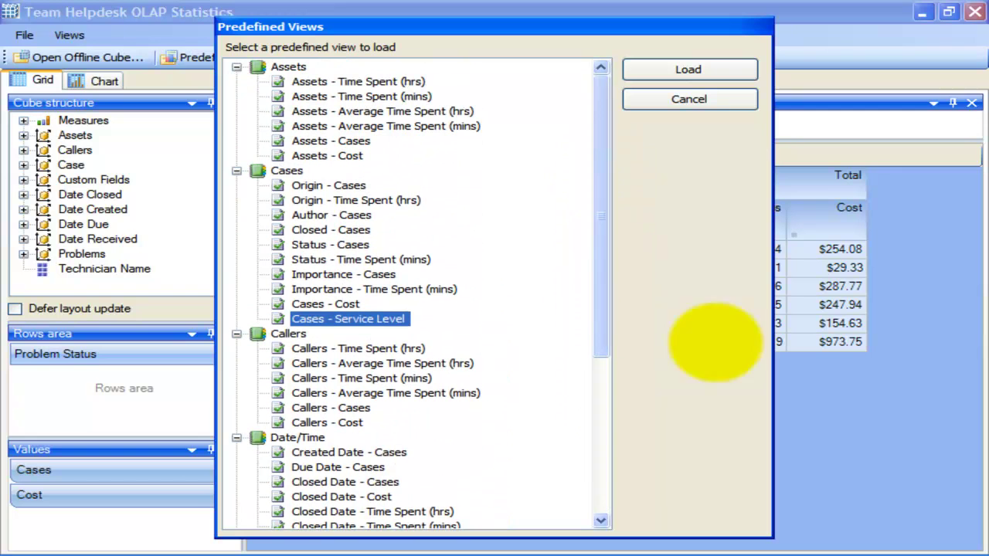
pyautogui.moveTo(598, 307); pyautogui.dragTo(600, 518)
pyautogui.click(401, 437)
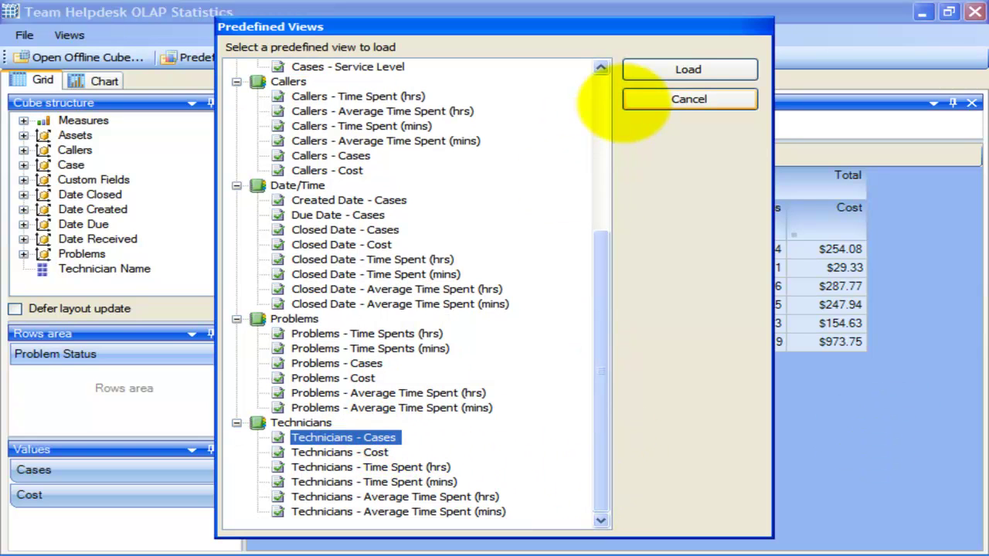
pyautogui.click(641, 70)
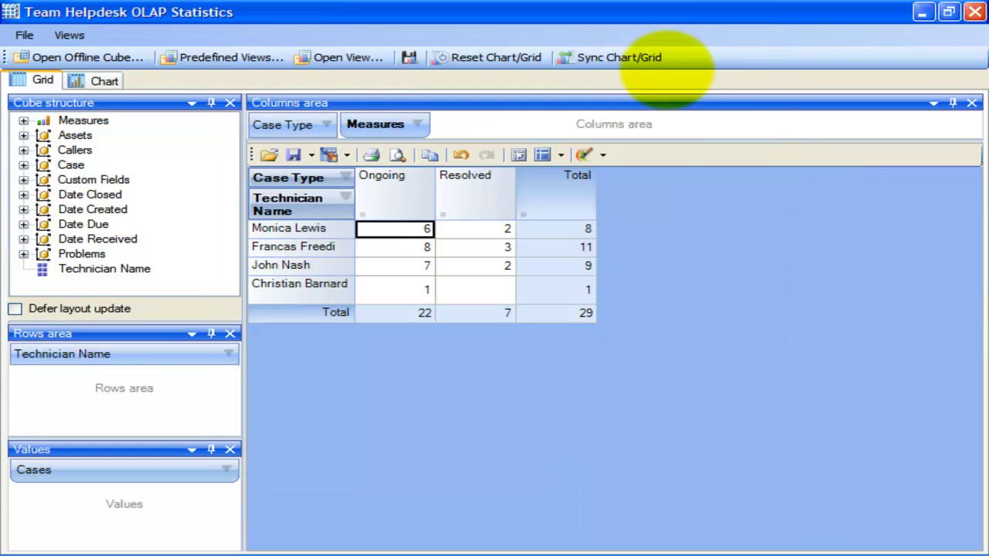
pyautogui.click(315, 247)
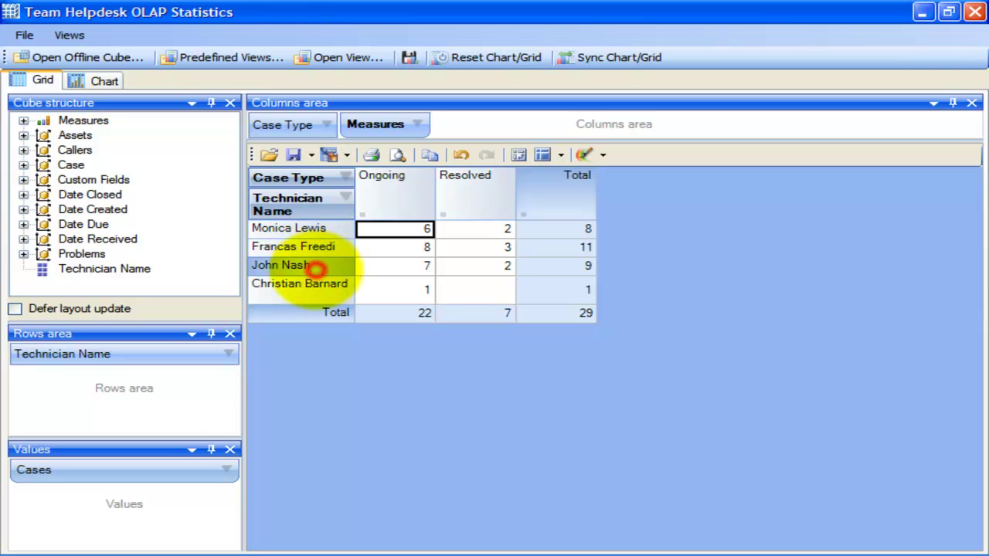
# Load the predefined view Technicians - Cost into the grid
pyautogui.click(221, 57)
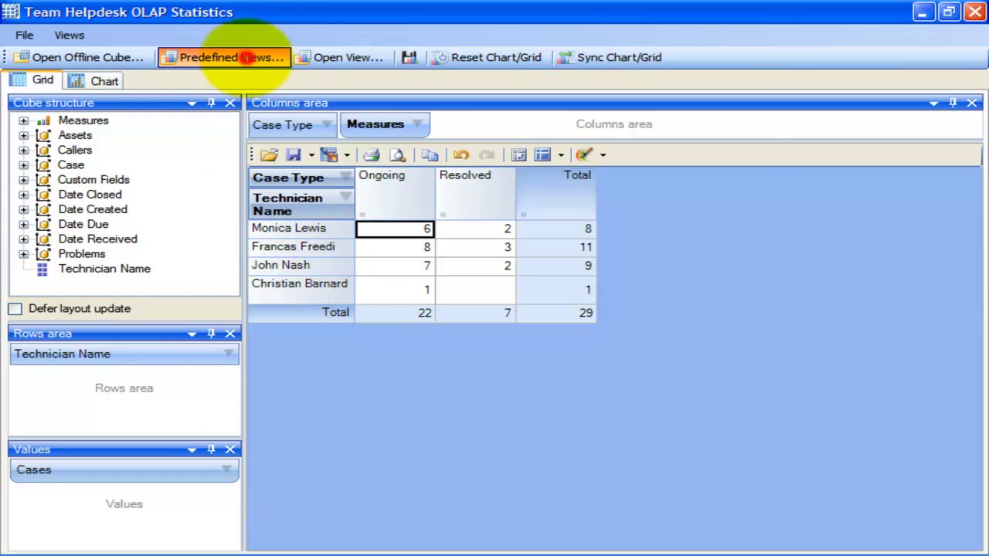
pyautogui.click(601, 424)
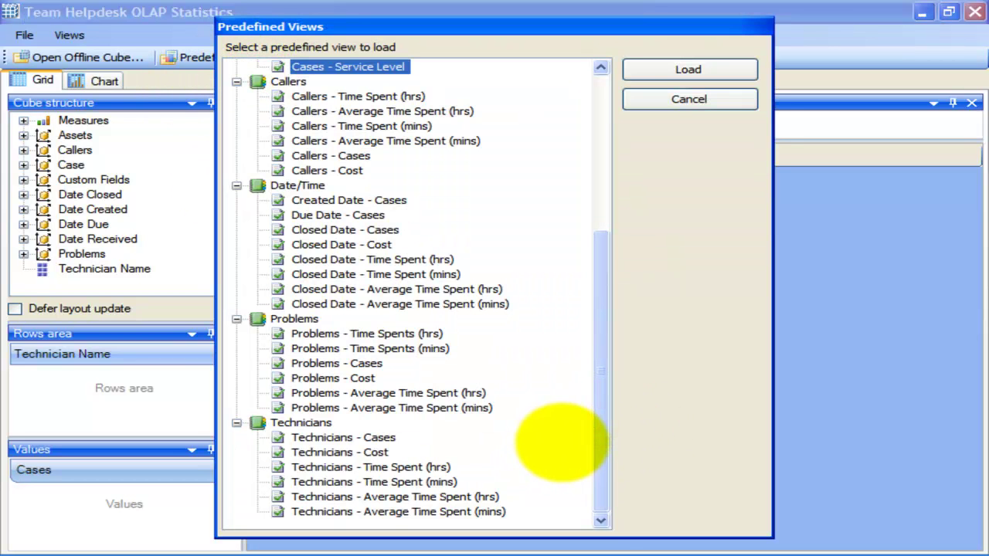
pyautogui.click(340, 452)
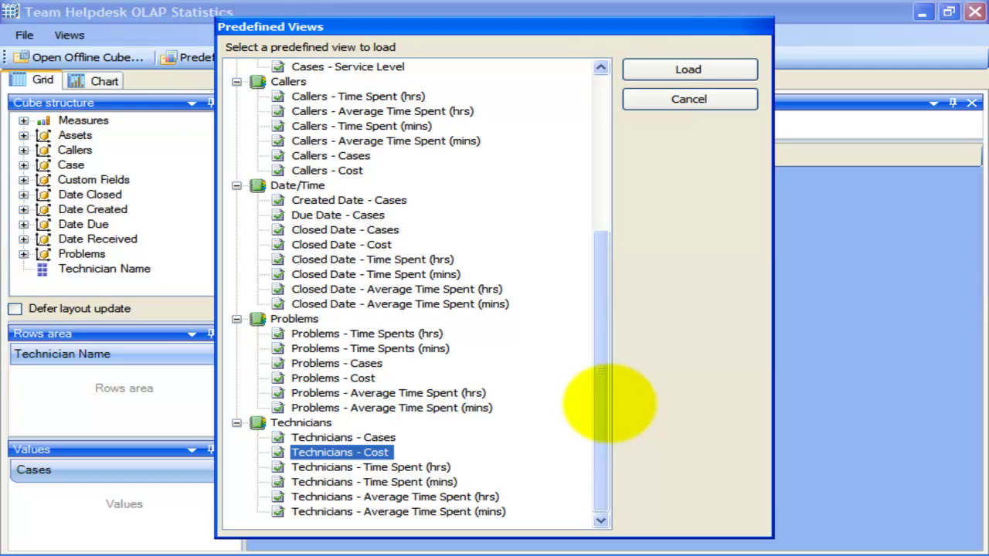
pyautogui.click(674, 69)
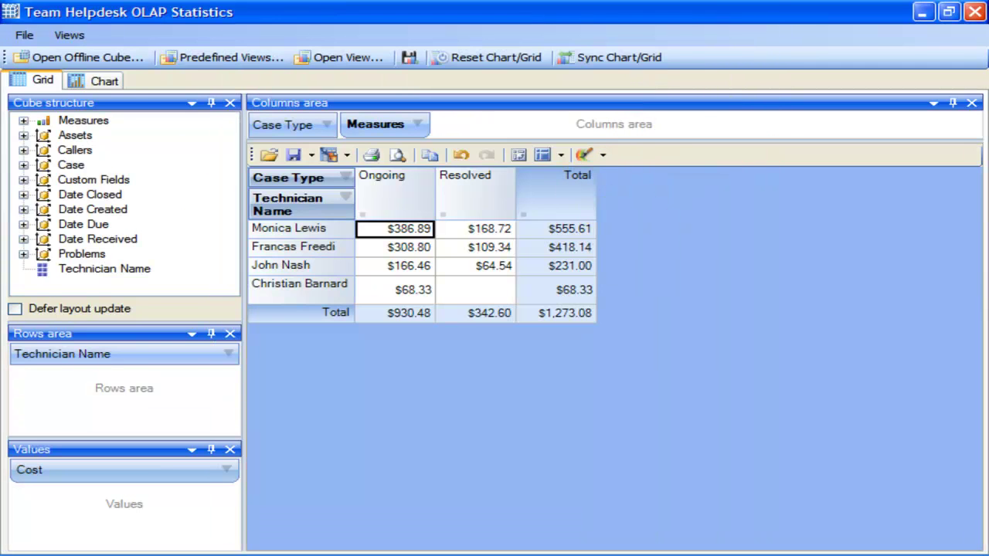
pyautogui.click(322, 222)
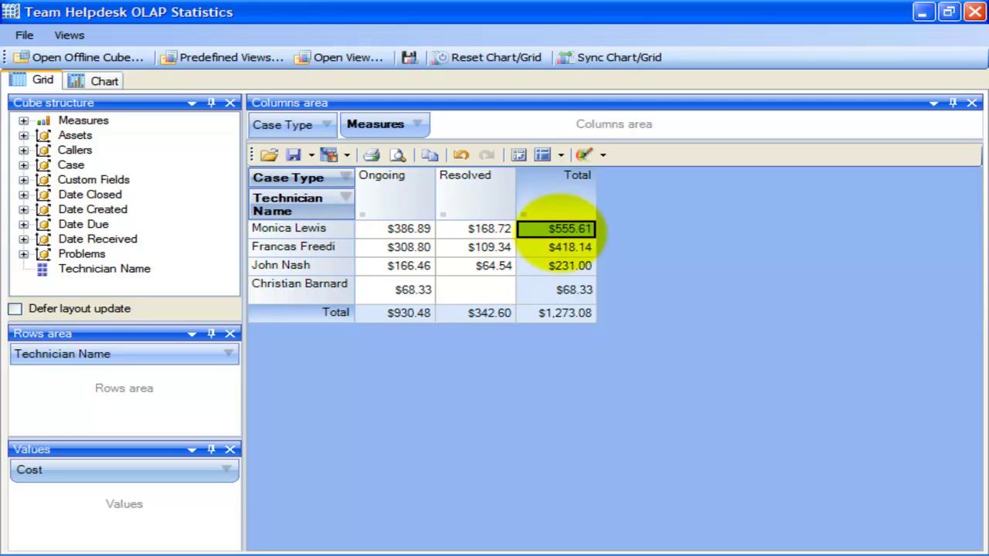
# Load the predefined view Problems - Cases into the grid
pyautogui.click(230, 57)
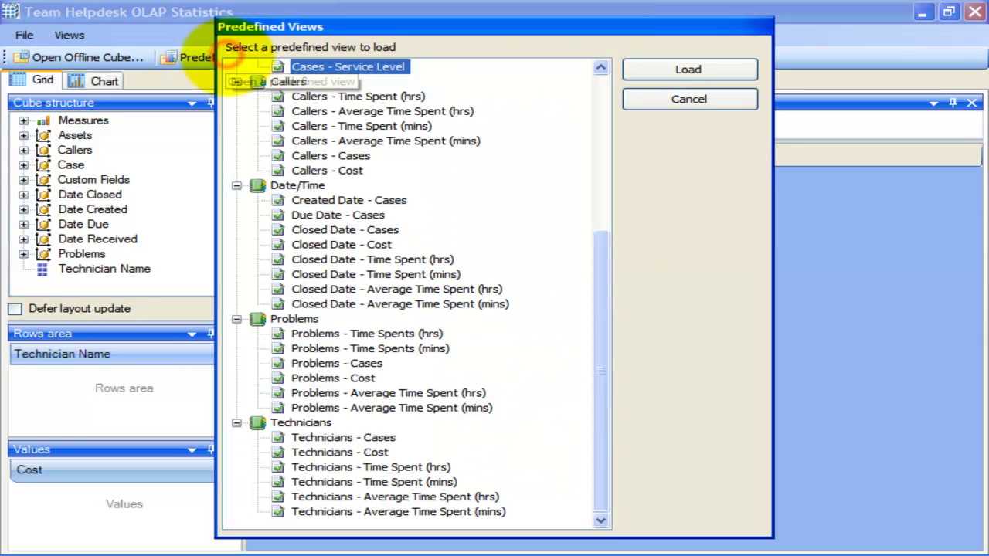
pyautogui.click(336, 363)
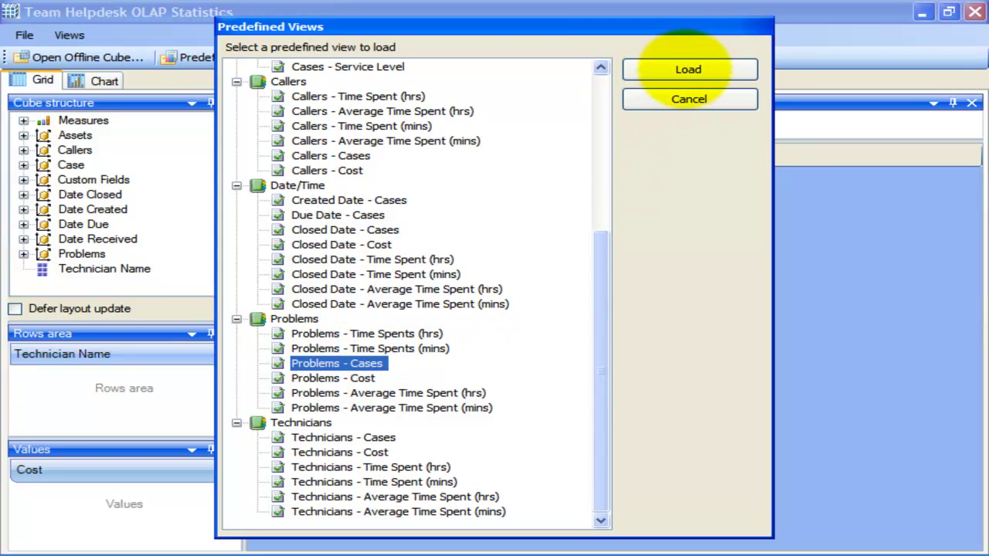
pyautogui.click(688, 70)
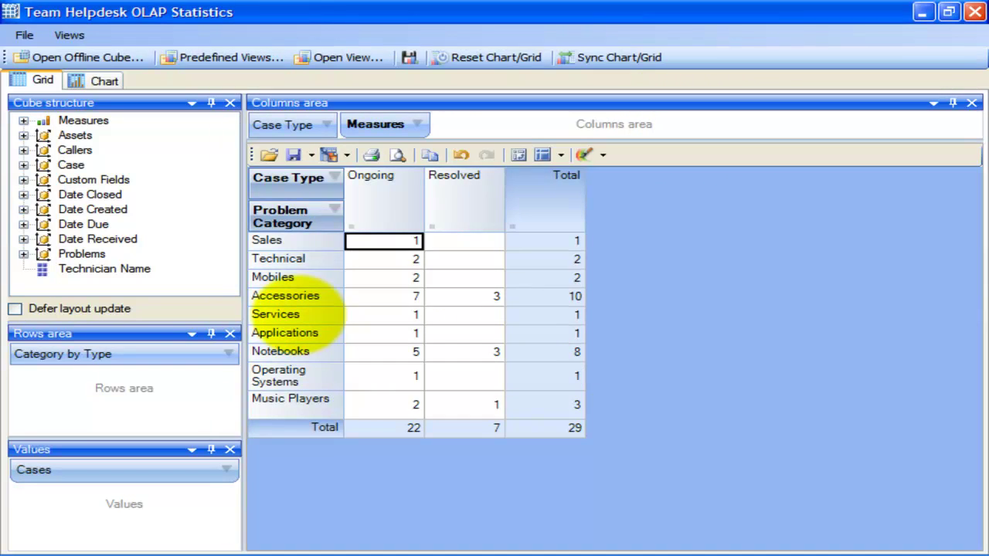
# Expand the Accessories category into its problem types and widen the Problem Type column to fit the names on one line
pyautogui.click(297, 296)
pyautogui.doubleClick(259, 296)
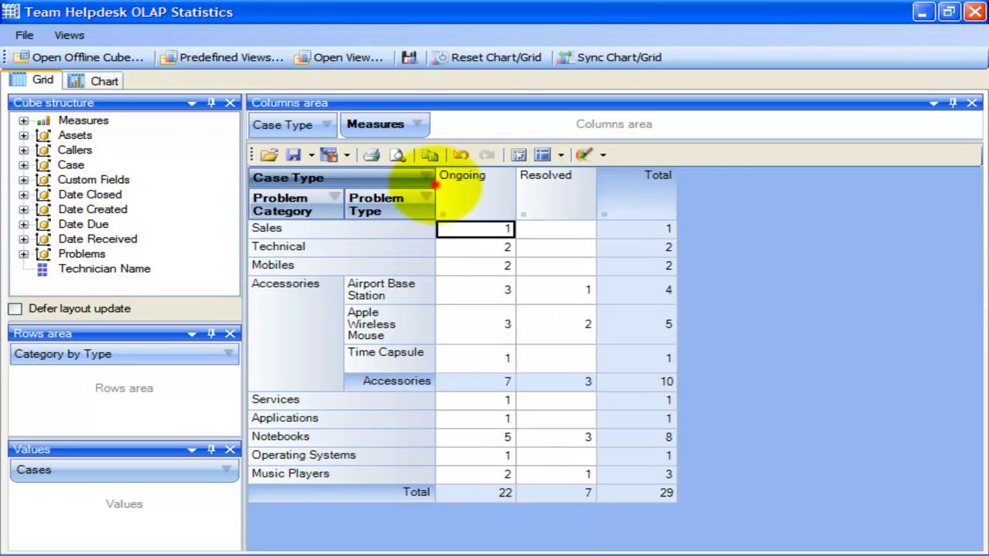
pyautogui.moveTo(436, 187); pyautogui.dragTo(519, 166)
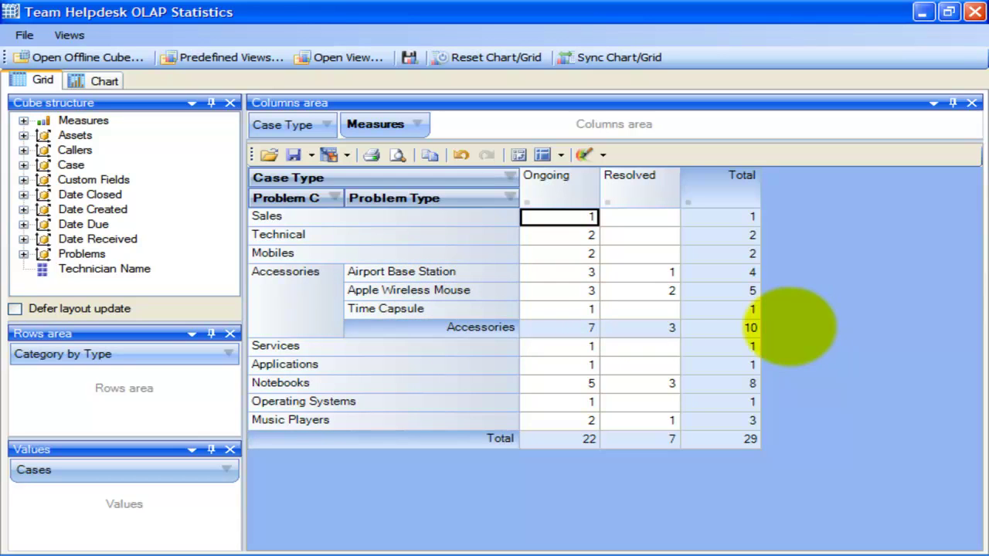
# Collapse the Accessories category, then expand the Mobiles category into its problem types and collapse it again
pyautogui.click(257, 271)
pyautogui.click(255, 277)
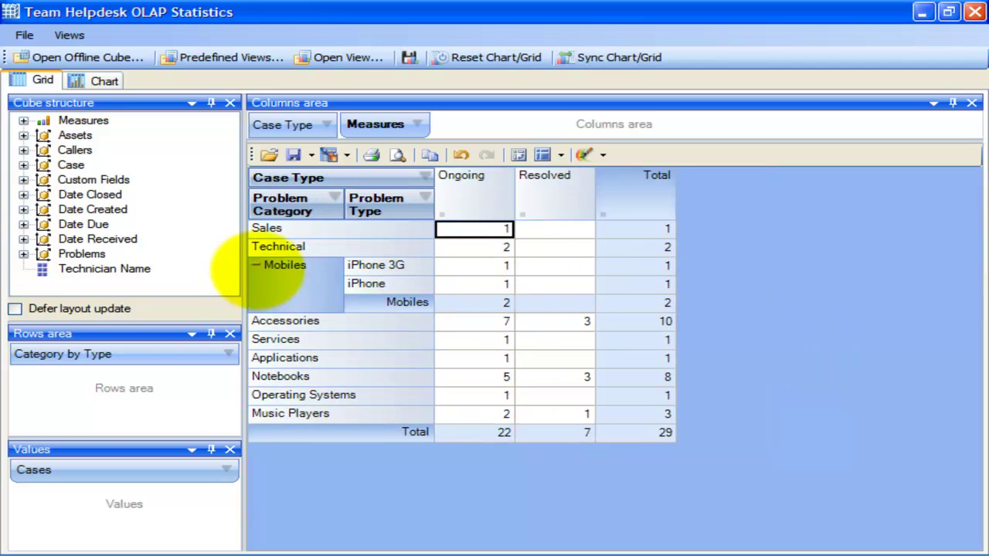
pyautogui.click(255, 265)
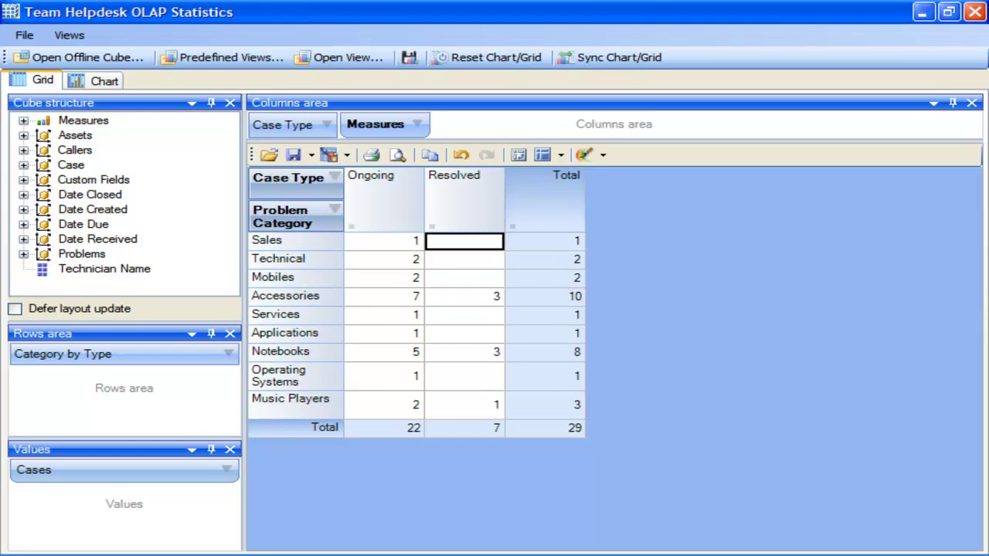
pyautogui.click(653, 272)
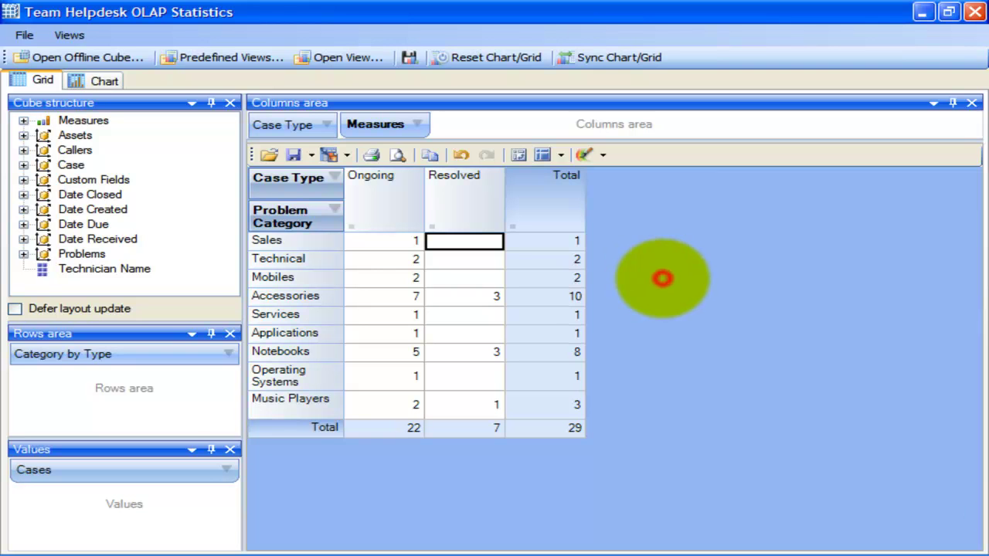
# Look through the Assets, Cases and Callers groups of the predefined views and close the list without loading a view
pyautogui.click(232, 58)
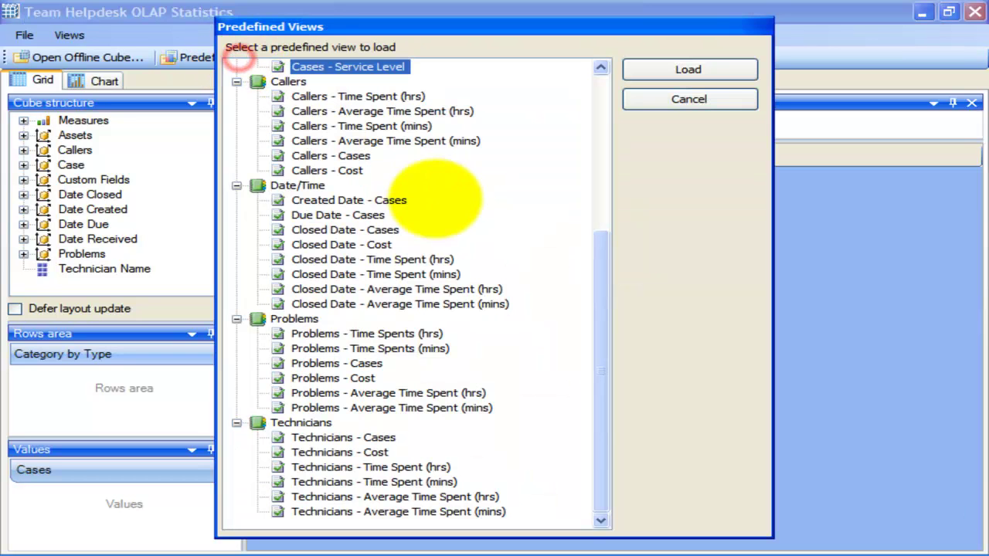
pyautogui.moveTo(596, 278); pyautogui.dragTo(371, 143)
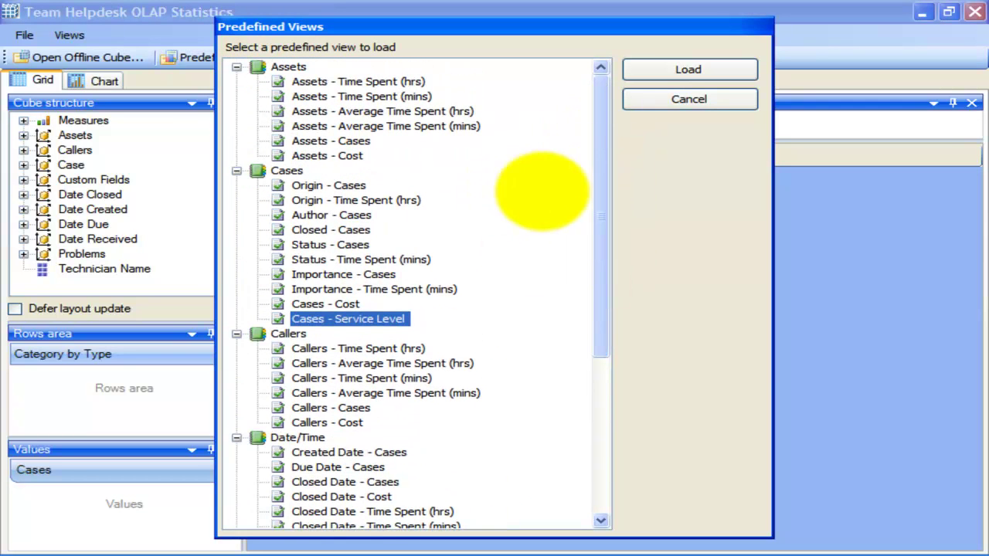
pyautogui.click(662, 101)
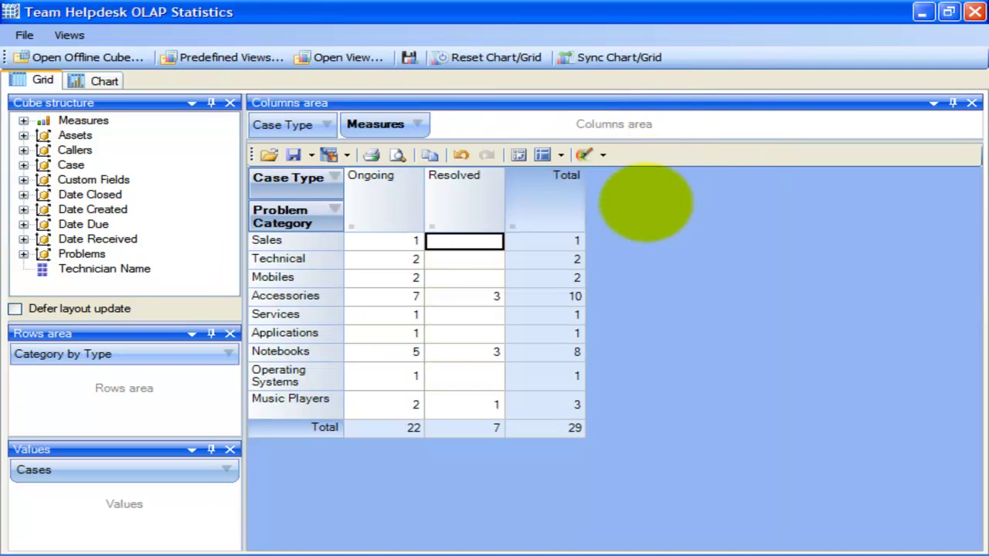
pyautogui.click(641, 269)
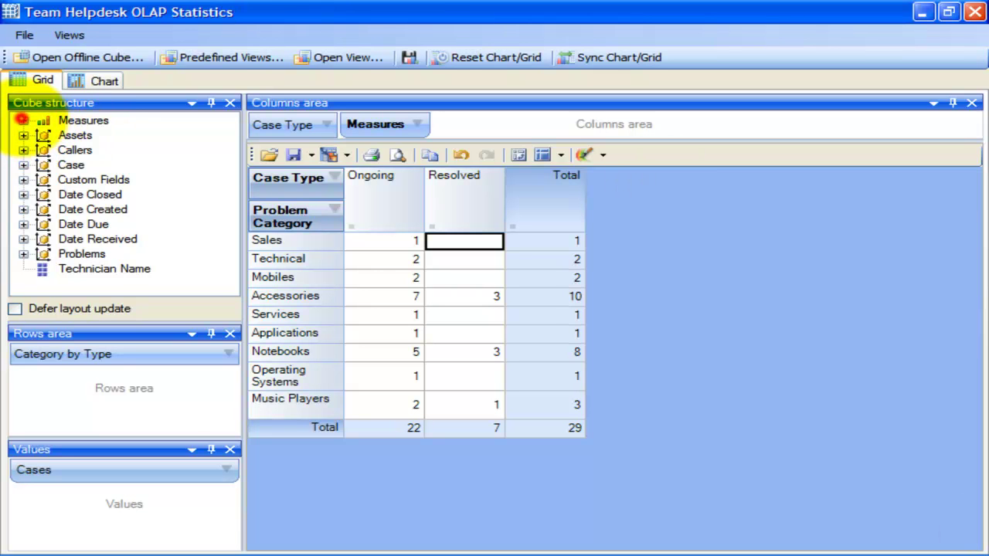
# Add the Time Spent (hrs) and Cost measures to the grid's values after Cases
pyautogui.click(23, 120)
pyautogui.click(139, 209)
pyautogui.scroll(-3, 131, 217)
pyautogui.click(124, 194)
pyautogui.moveTo(124, 195); pyautogui.dragTo(127, 501)
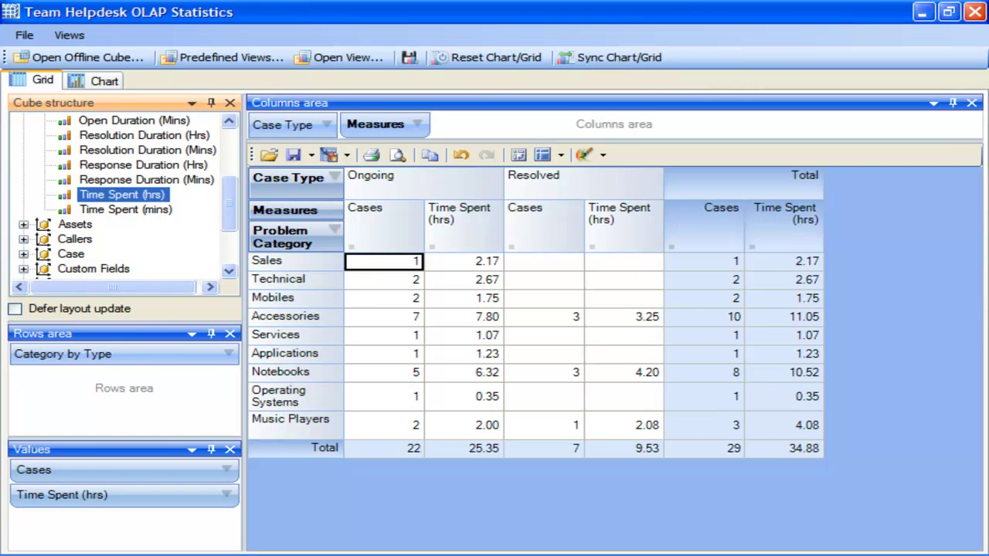
pyautogui.click(225, 157)
pyautogui.moveTo(90, 179); pyautogui.dragTo(130, 515)
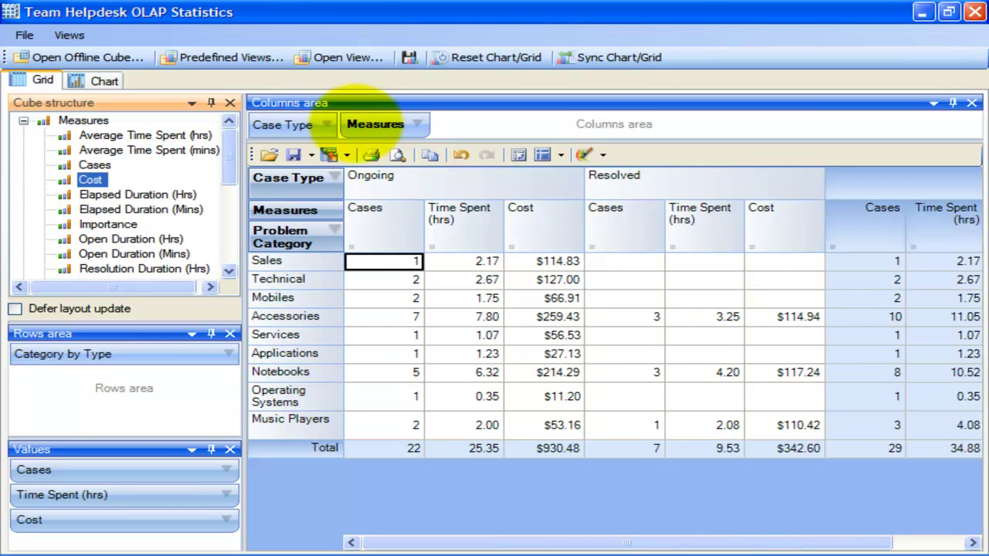
# Filter the Case Type columns to exclude Resolved cases
pyautogui.click(327, 124)
pyautogui.click(387, 312)
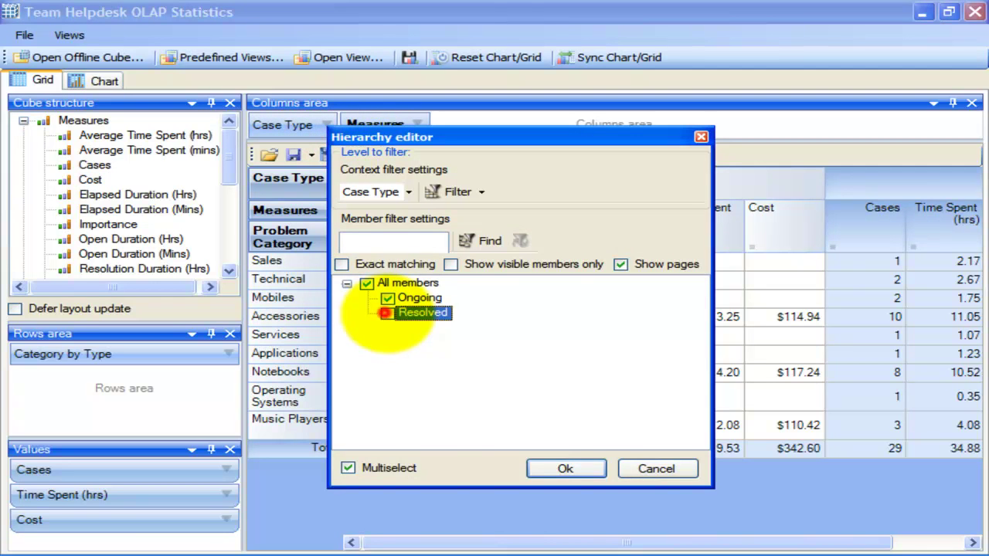
pyautogui.click(565, 468)
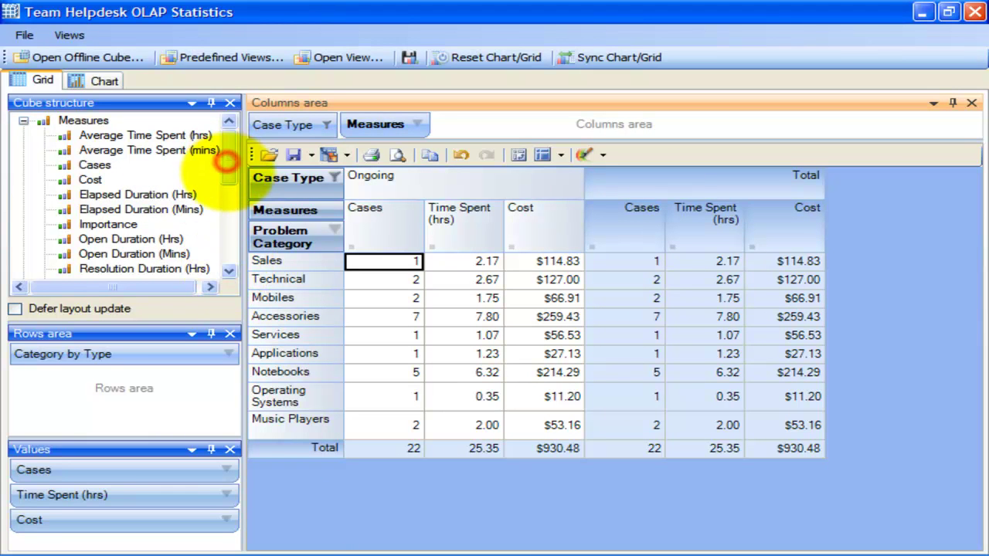
# Add the Open Duration (Hrs) measure to the grid's values after Cost
pyautogui.click(226, 162)
pyautogui.click(147, 224)
pyautogui.moveTo(158, 514)
pyautogui.mouseDown()
pyautogui.moveTo(136, 525)
pyautogui.moveTo(154, 529)
pyautogui.mouseUp()
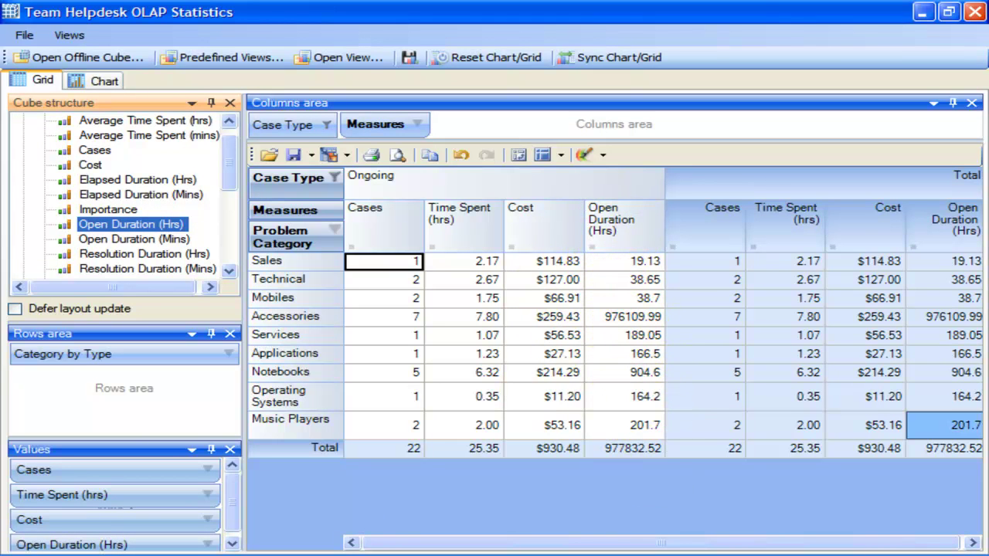
pyautogui.click(393, 498)
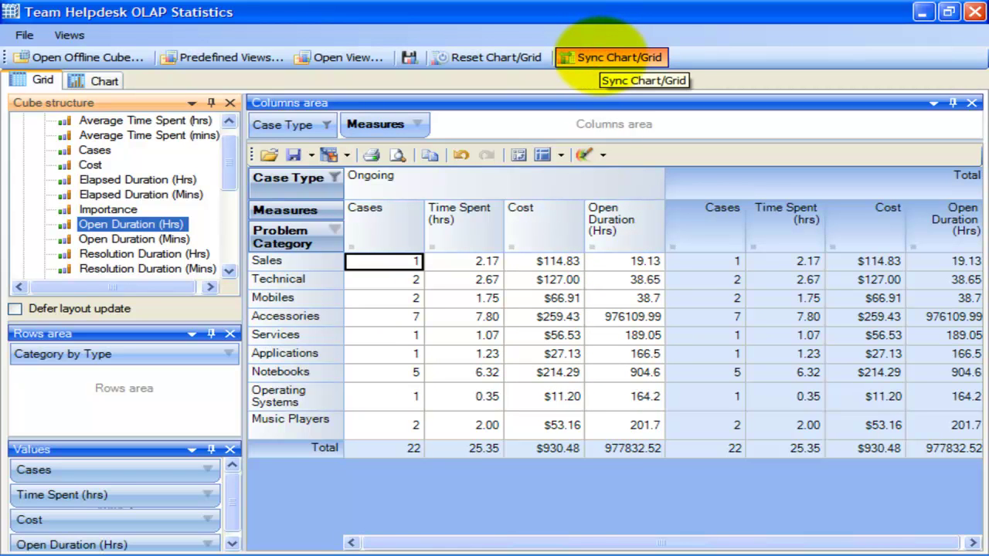
# Synchronize the chart with the grid's layout and view the resulting bar charts by problem category
pyautogui.click(610, 56)
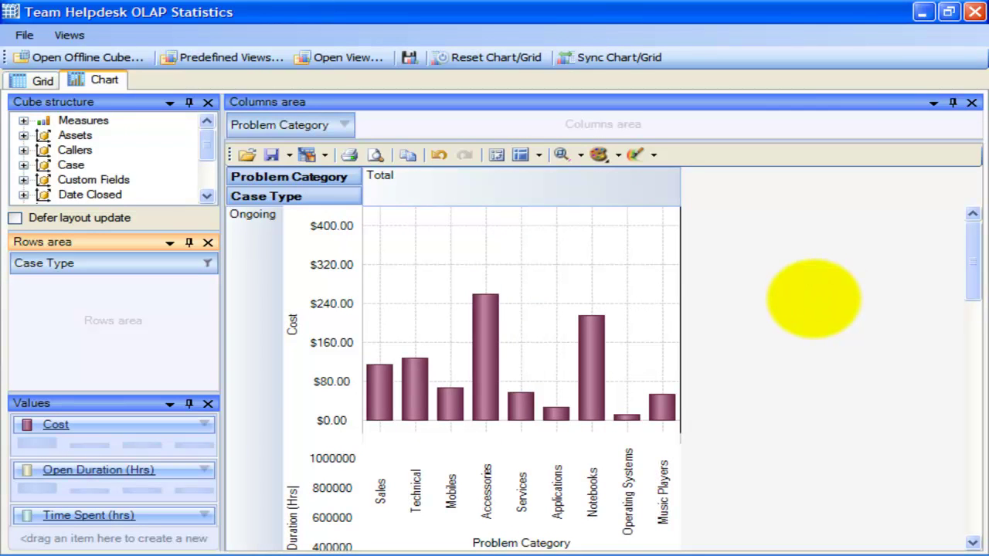
pyautogui.moveTo(972, 232)
pyautogui.mouseDown()
pyautogui.moveTo(971, 475)
pyautogui.moveTo(971, 250)
pyautogui.moveTo(961, 236)
pyautogui.moveTo(971, 266)
pyautogui.moveTo(971, 490)
pyautogui.moveTo(971, 249)
pyautogui.mouseUp()
pyautogui.click(750, 394)
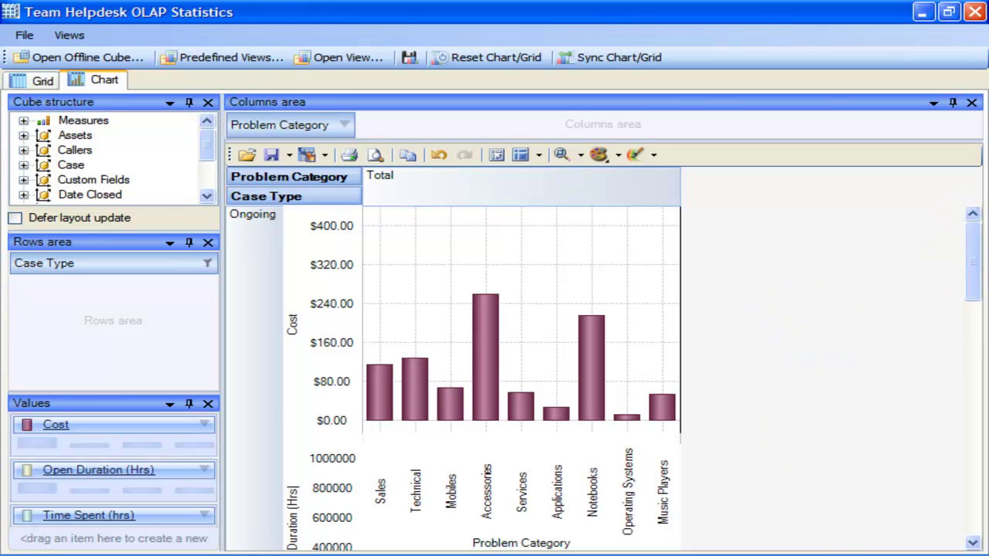
# Switch the Cost chart of ongoing cases to the Points type and then to a line connecting the points
pyautogui.click(433, 258)
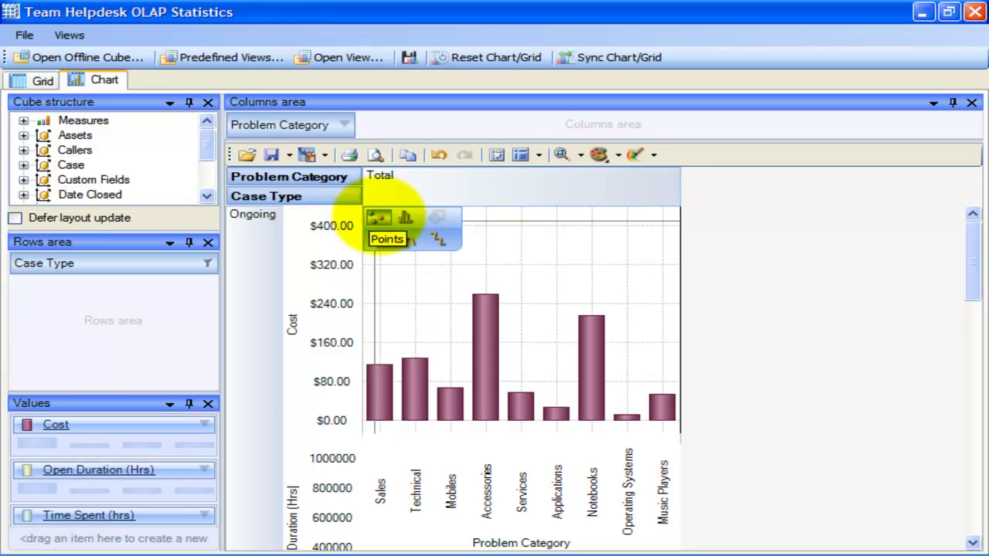
pyautogui.click(378, 217)
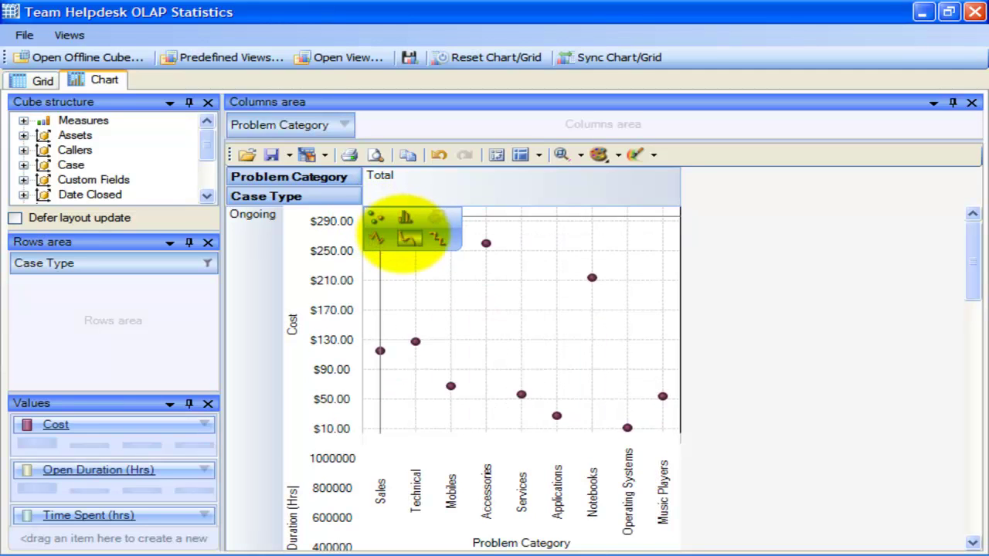
pyautogui.click(405, 238)
pyautogui.click(381, 220)
pyautogui.click(379, 238)
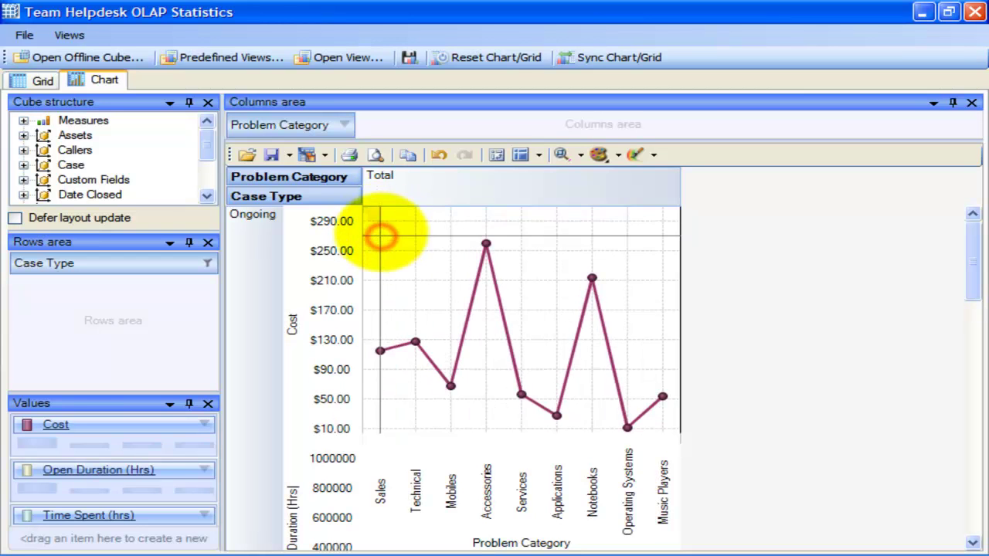
# Switch the Cost chart of ongoing cases to a stepped line and then back to bars
pyautogui.click(394, 223)
pyautogui.click(437, 239)
pyautogui.click(374, 216)
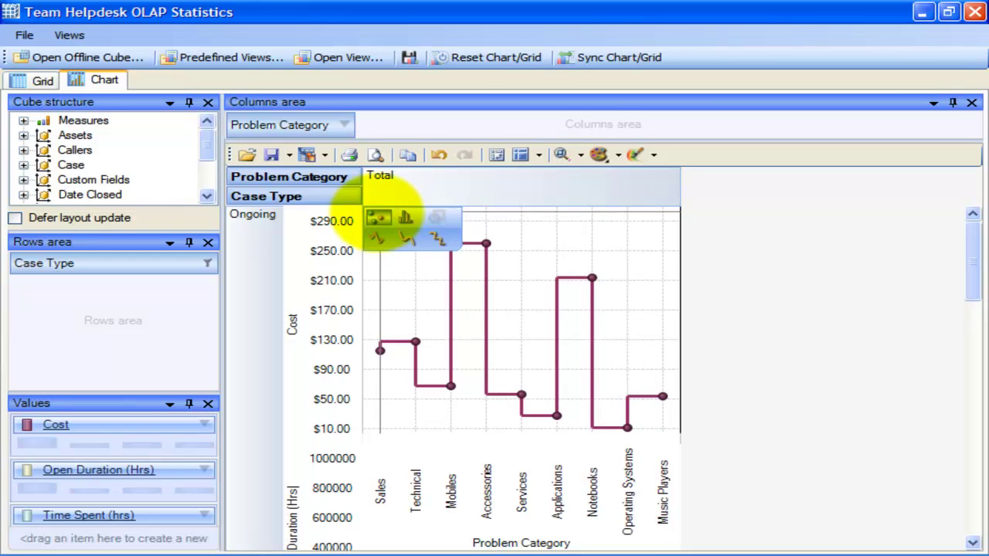
pyautogui.click(406, 220)
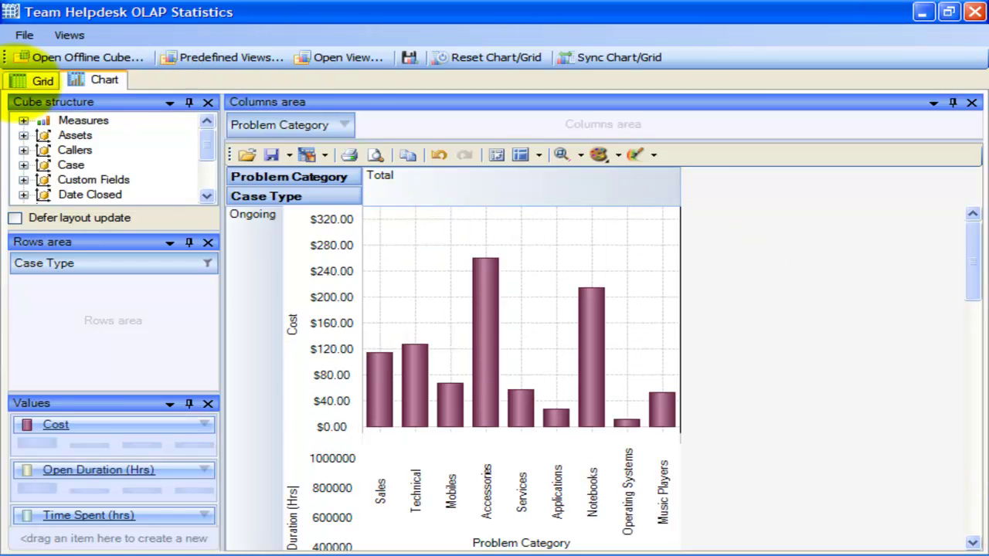
# Return to the grid and save its report view in My Documents as "My Reports Response Time"
pyautogui.click(37, 82)
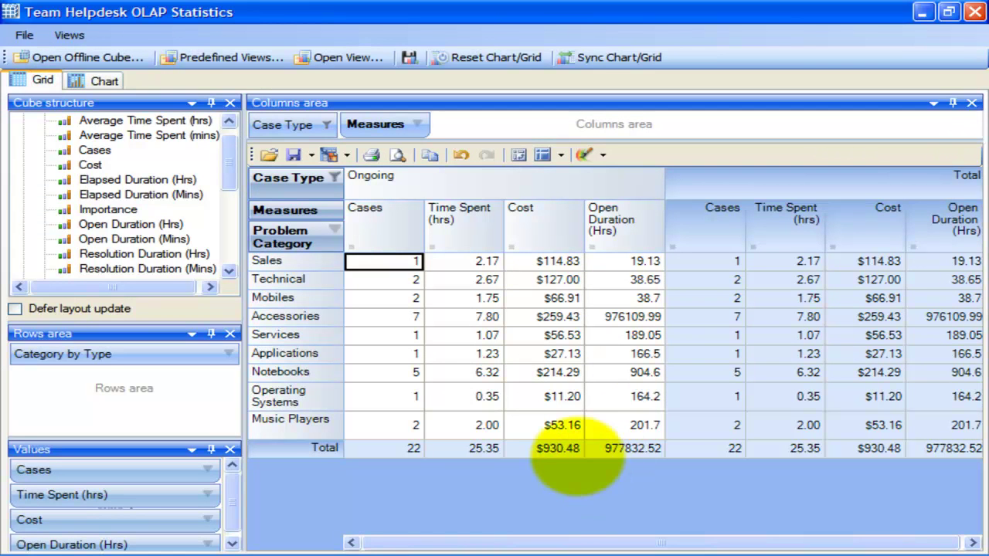
pyautogui.click(464, 397)
pyautogui.click(479, 371)
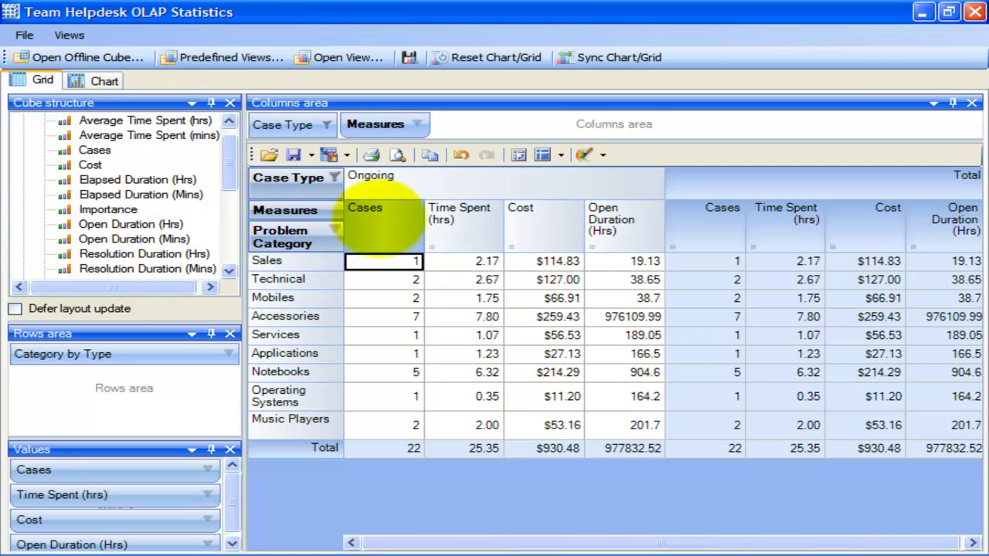
pyautogui.click(24, 35)
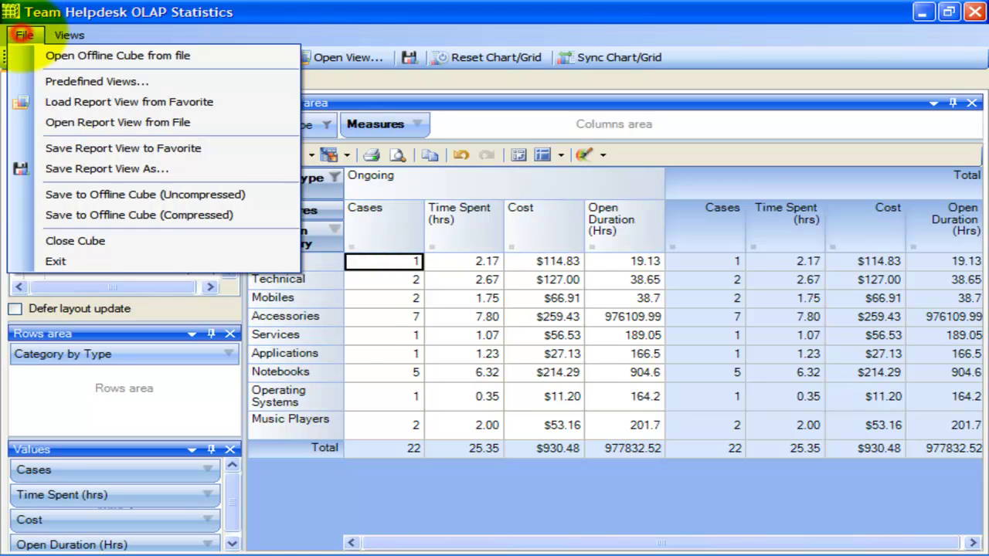
pyautogui.click(108, 169)
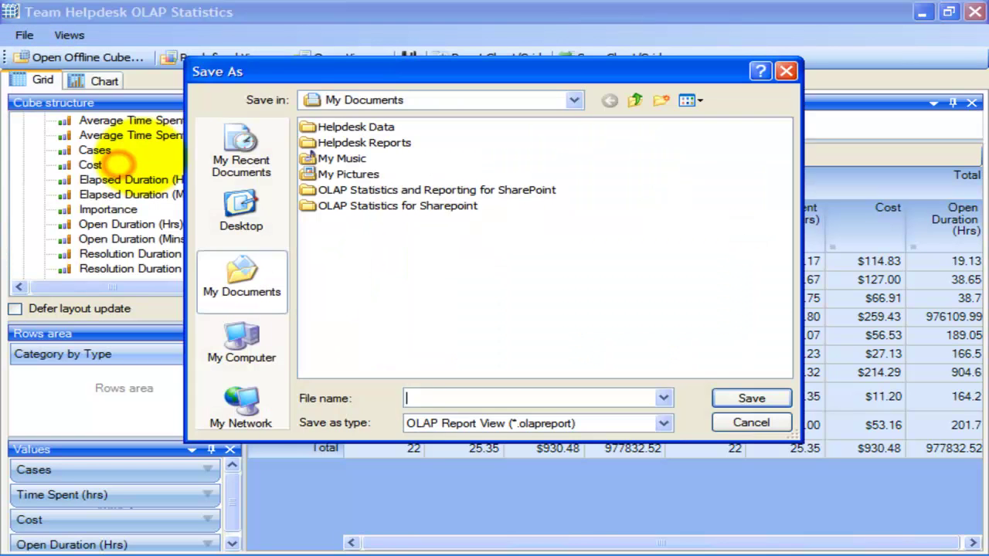
pyautogui.write('My Reports Response Time')
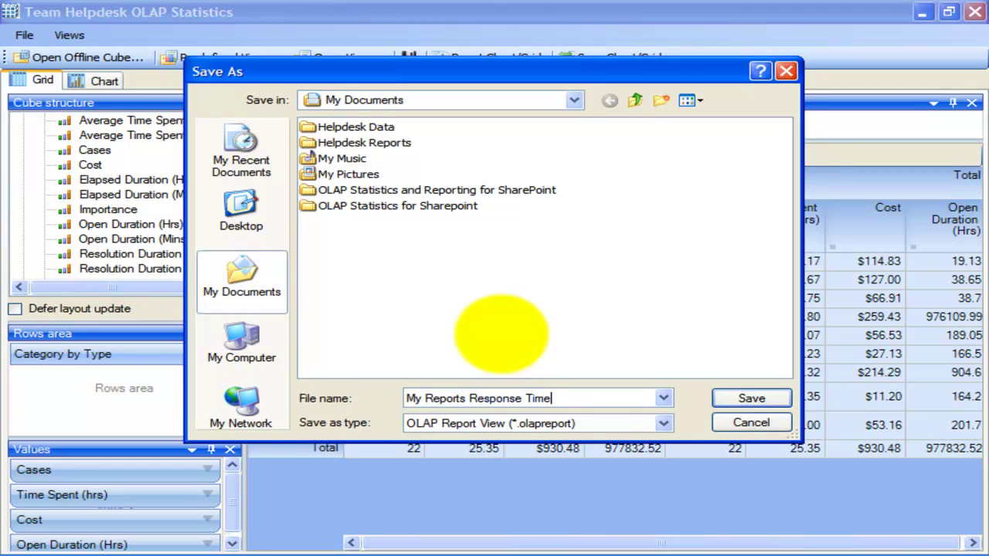
pyautogui.press('Return')
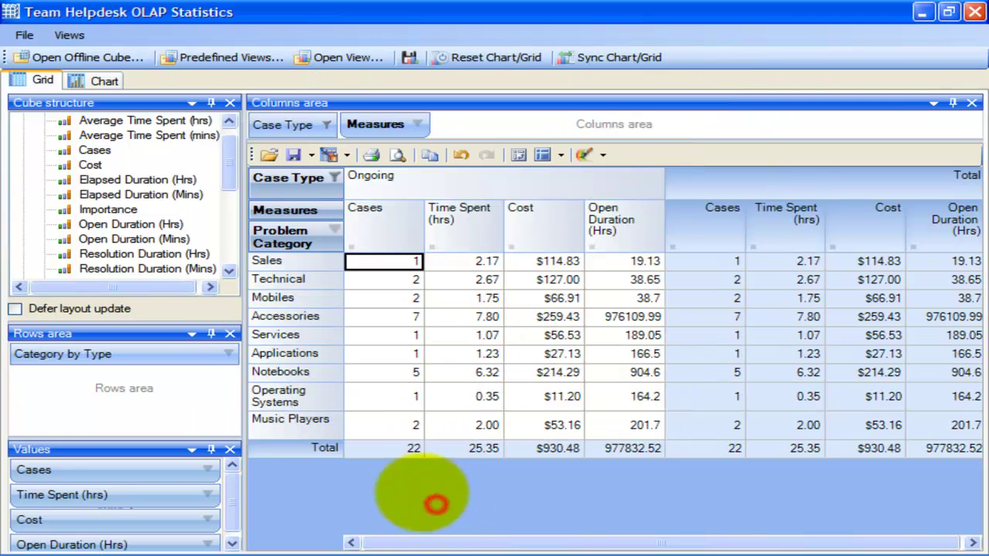
# Close the current cube and reopen the report view My Reports Response Time.olapreport from My Documents
pyautogui.click(23, 35)
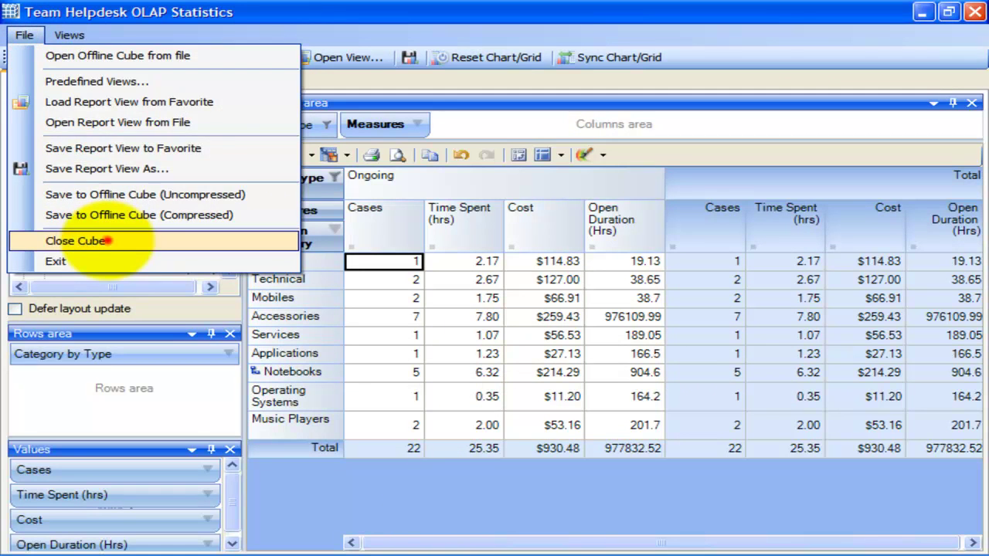
pyautogui.click(106, 239)
pyautogui.click(24, 35)
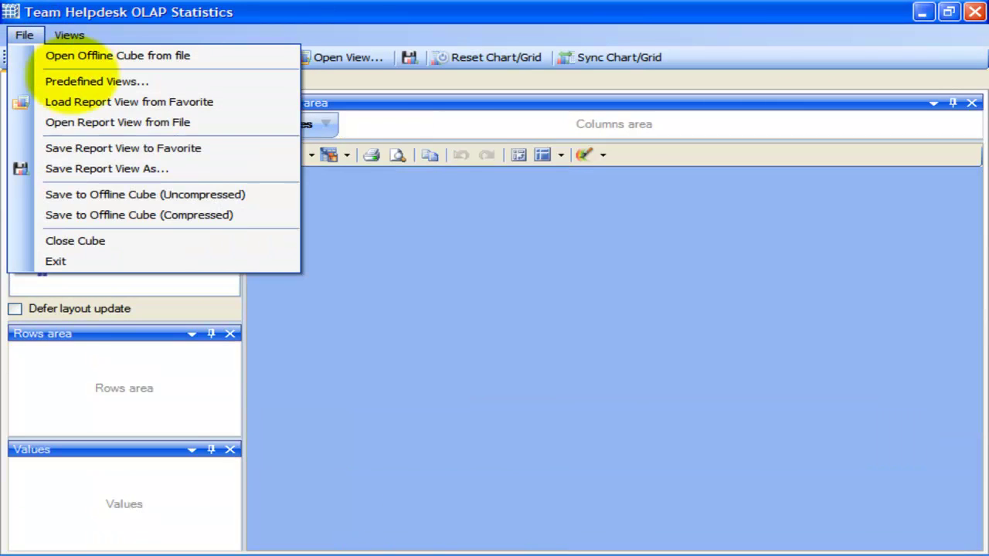
pyautogui.click(139, 122)
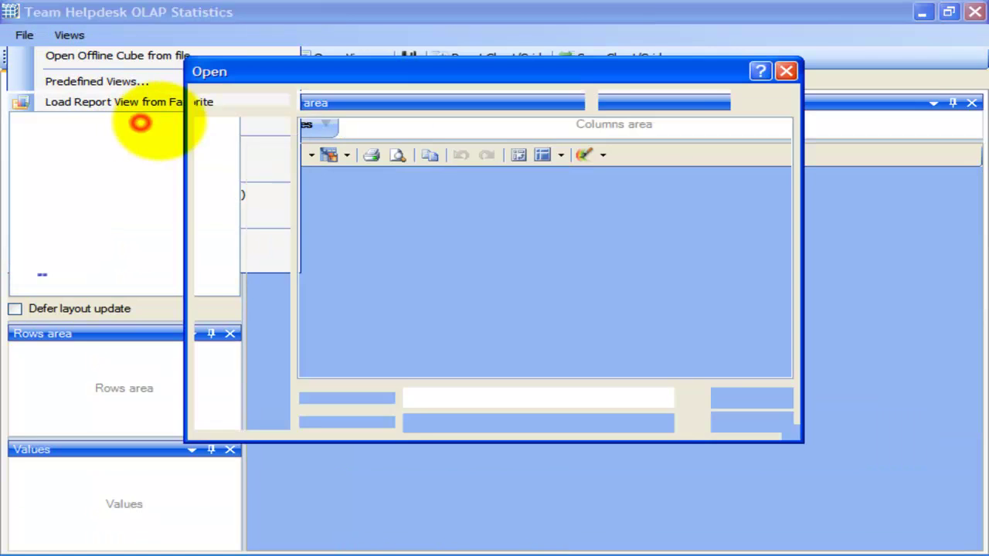
pyautogui.click(363, 222)
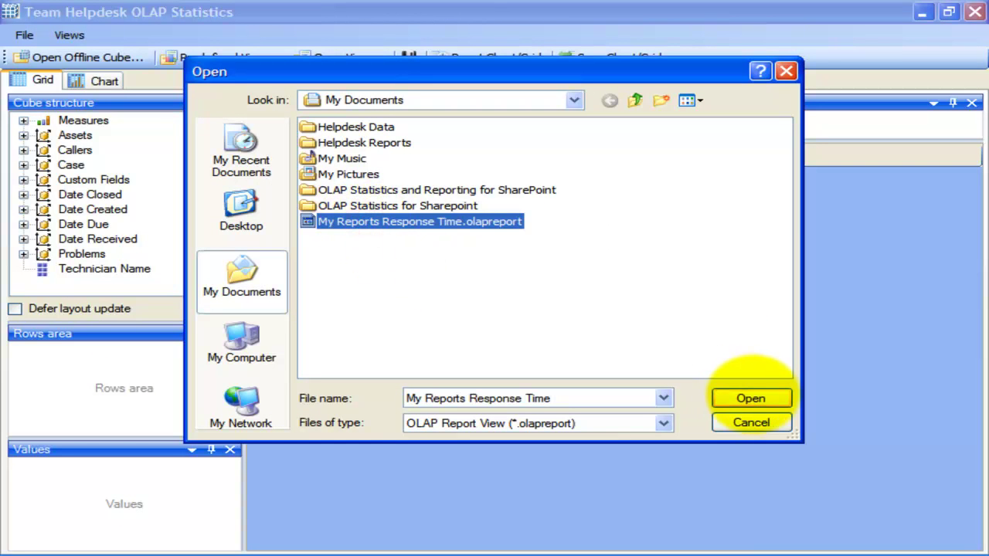
pyautogui.click(750, 398)
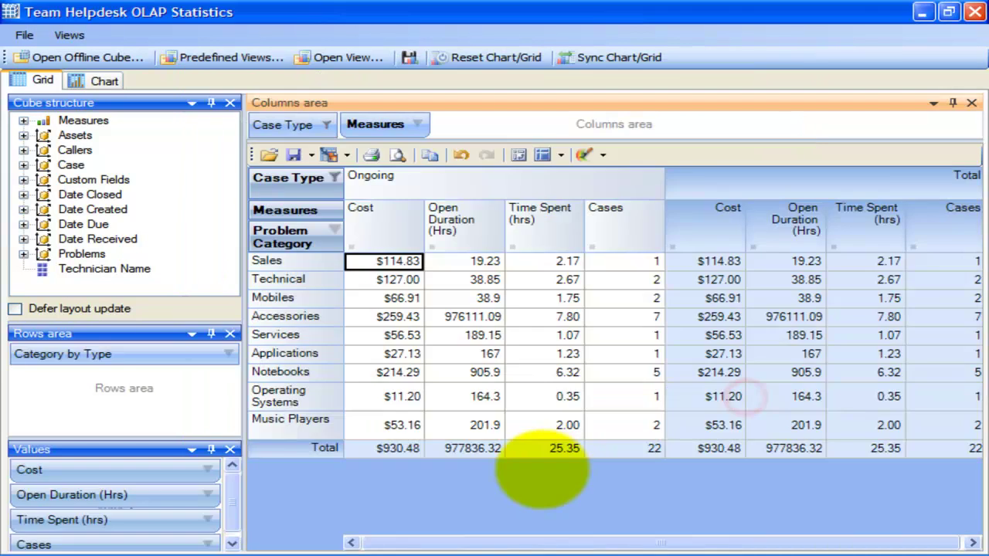
pyautogui.click(534, 485)
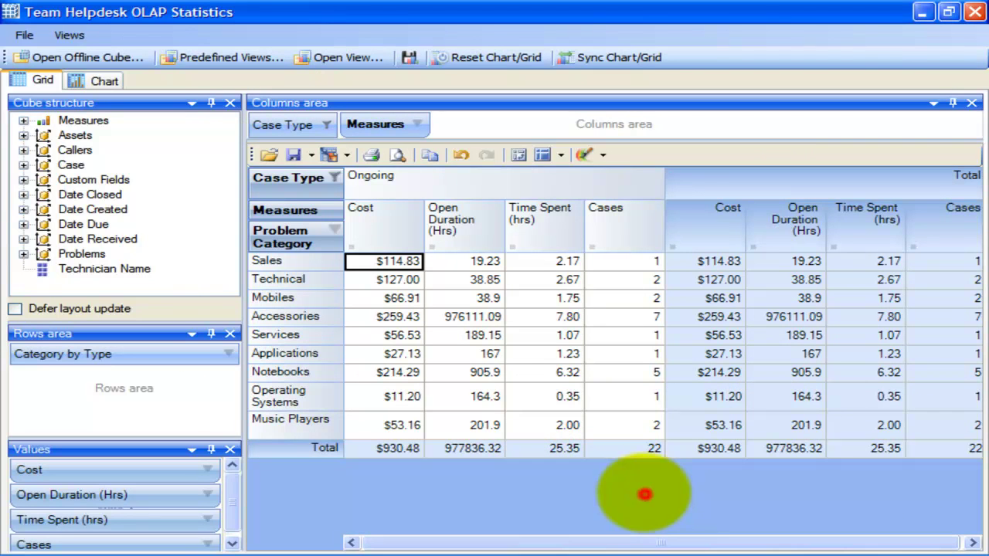
# Synchronize the chart with the reopened report view and bring up the chart's export formats
pyautogui.click(592, 57)
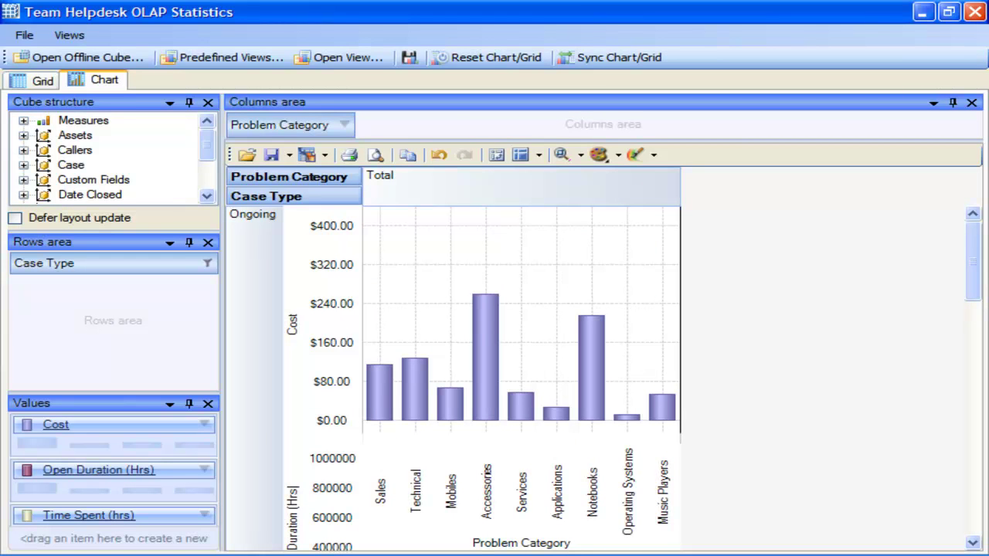
pyautogui.click(729, 261)
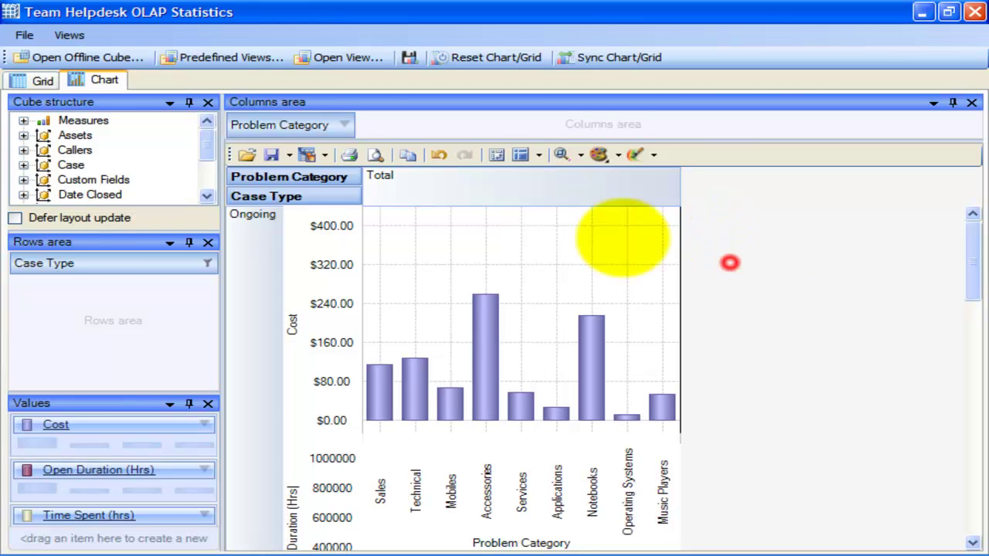
pyautogui.click(325, 156)
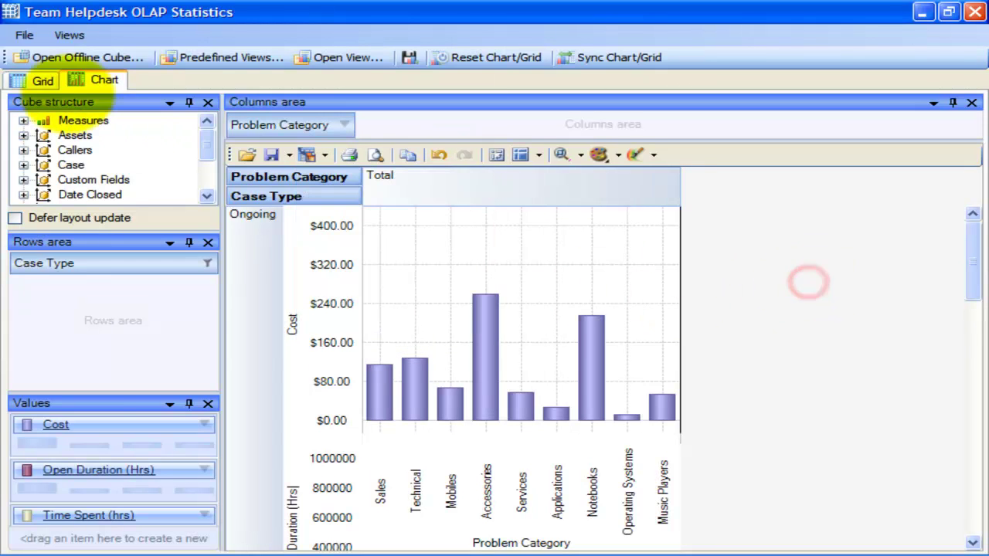
# Export the grid in Excel xls format to My Documents with the file name "test report"
pyautogui.click(35, 81)
pyautogui.click(330, 155)
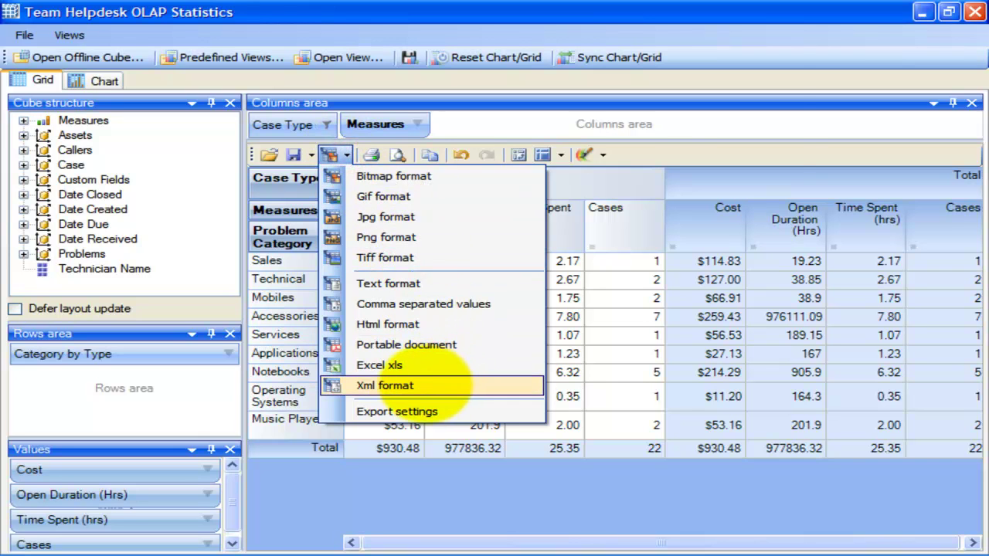
pyautogui.click(421, 364)
pyautogui.write('te')
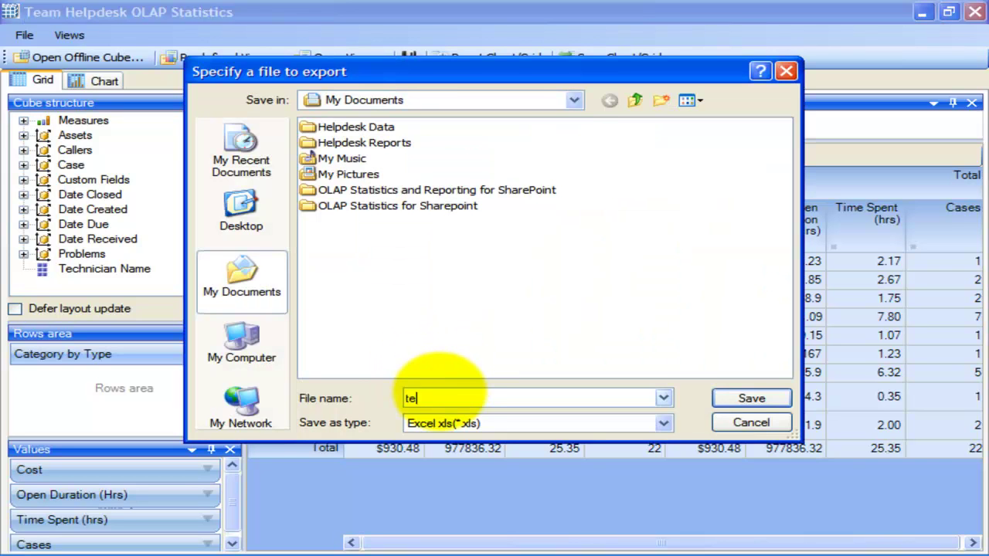
pyautogui.write('st report')
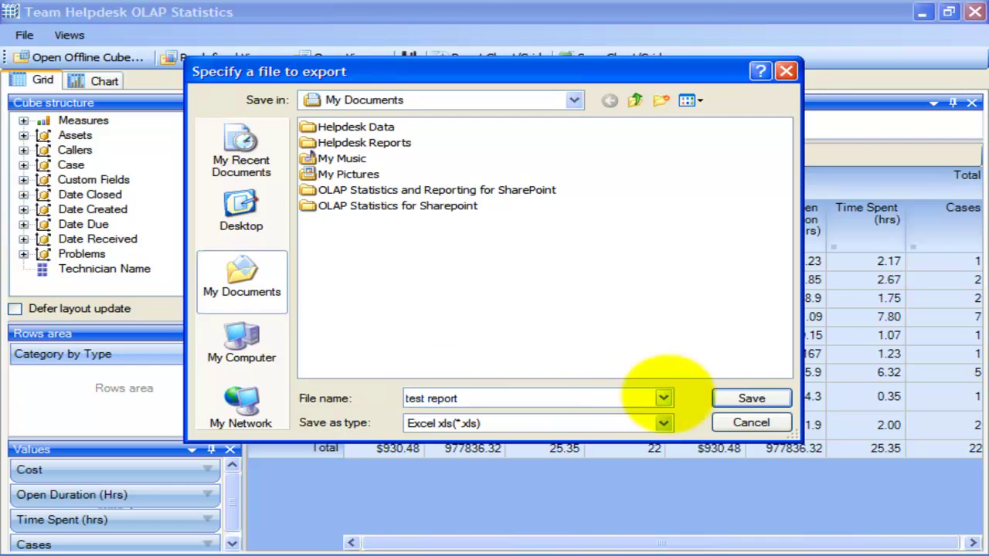
pyautogui.click(746, 399)
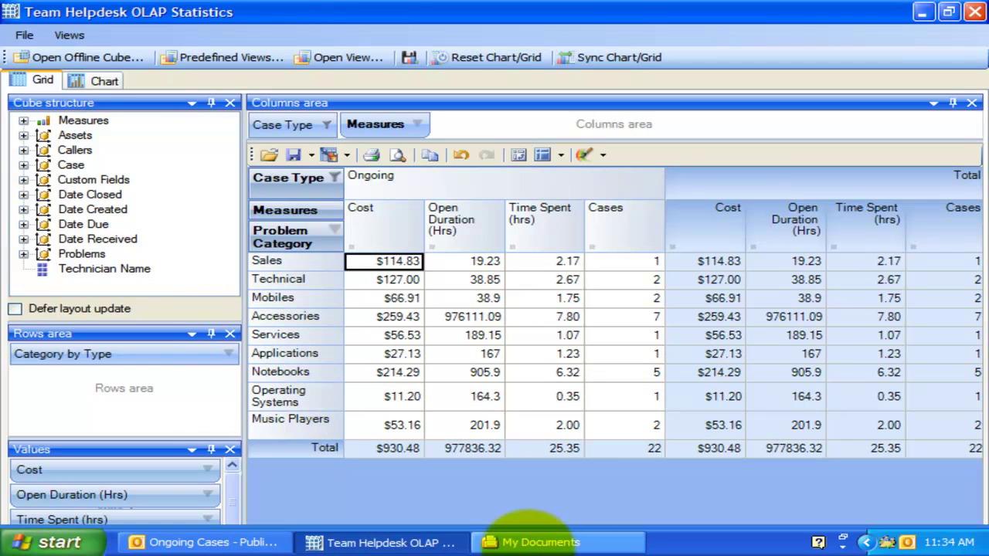
# Open the exported test report.xls from My Documents in Excel, review its rows, and close it without saving changes
pyautogui.click(524, 541)
pyautogui.doubleClick(627, 296)
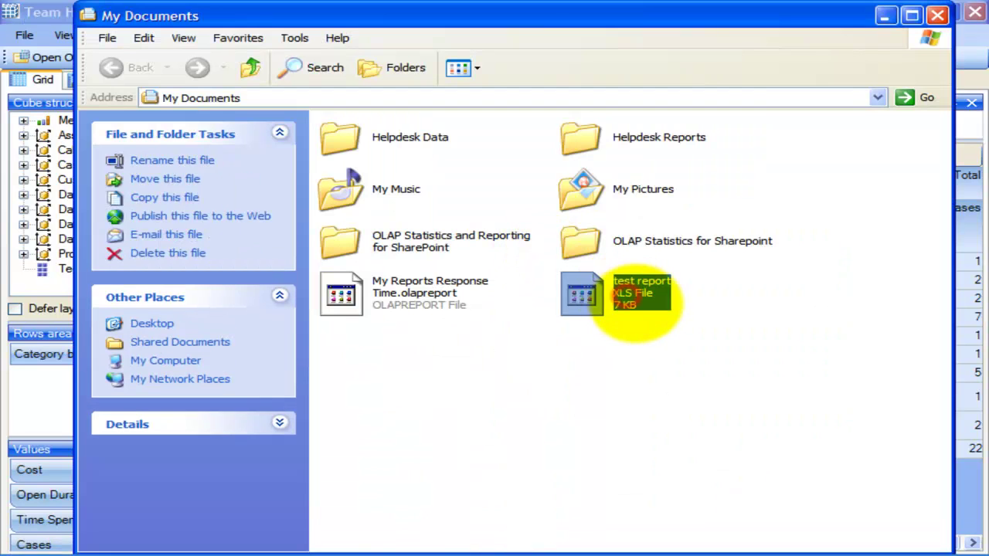
pyautogui.click(313, 361)
pyautogui.scroll(-2, 330, 371)
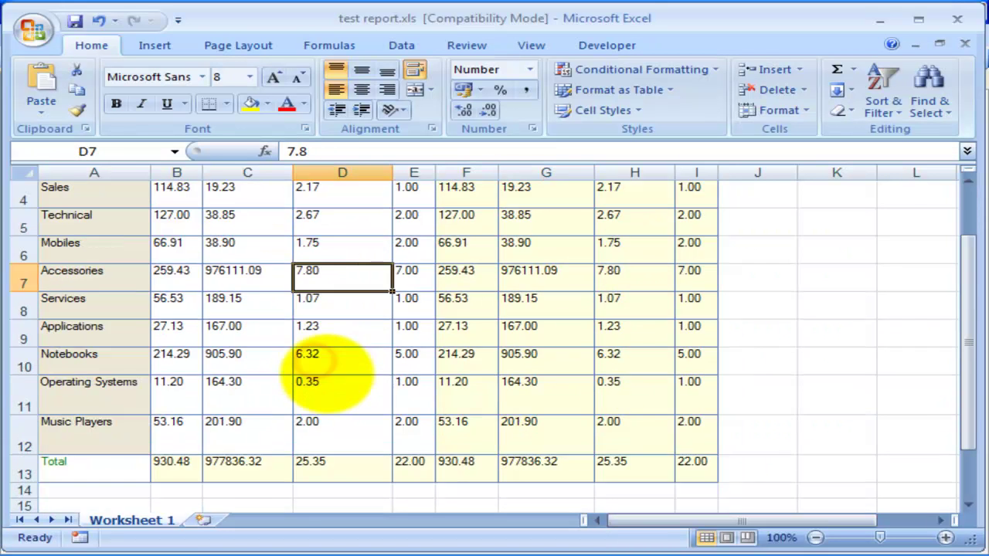
pyautogui.scroll(2, 294, 371)
pyautogui.click(456, 343)
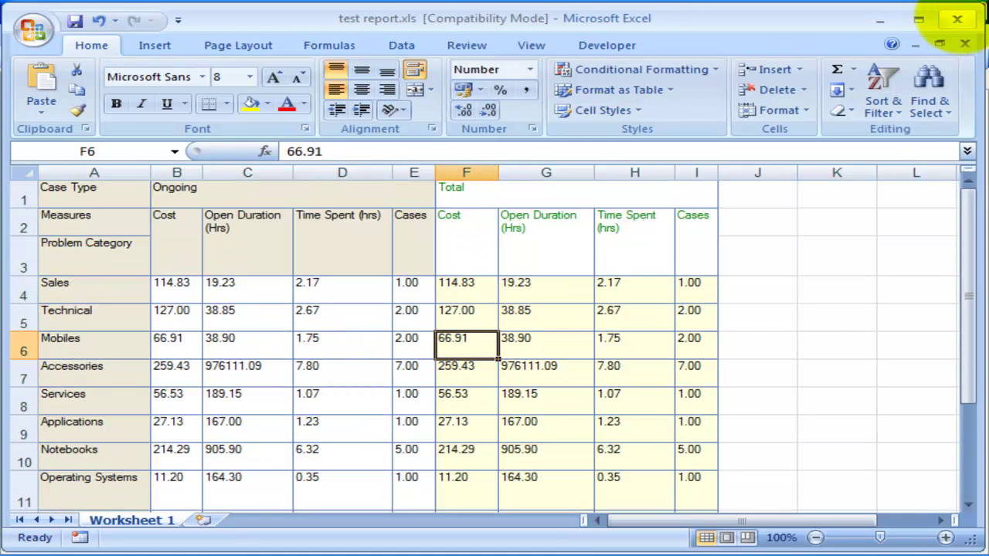
pyautogui.click(956, 19)
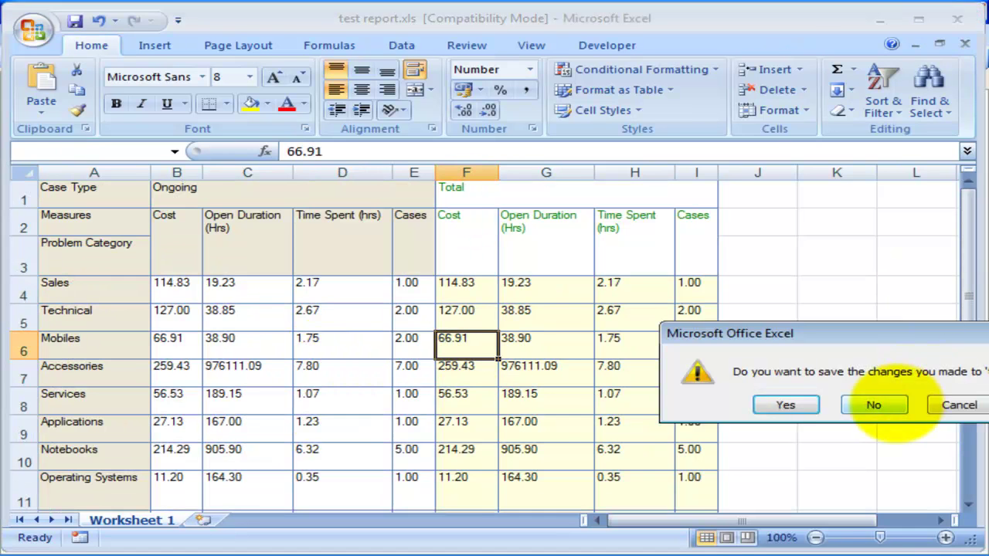
pyautogui.click(874, 404)
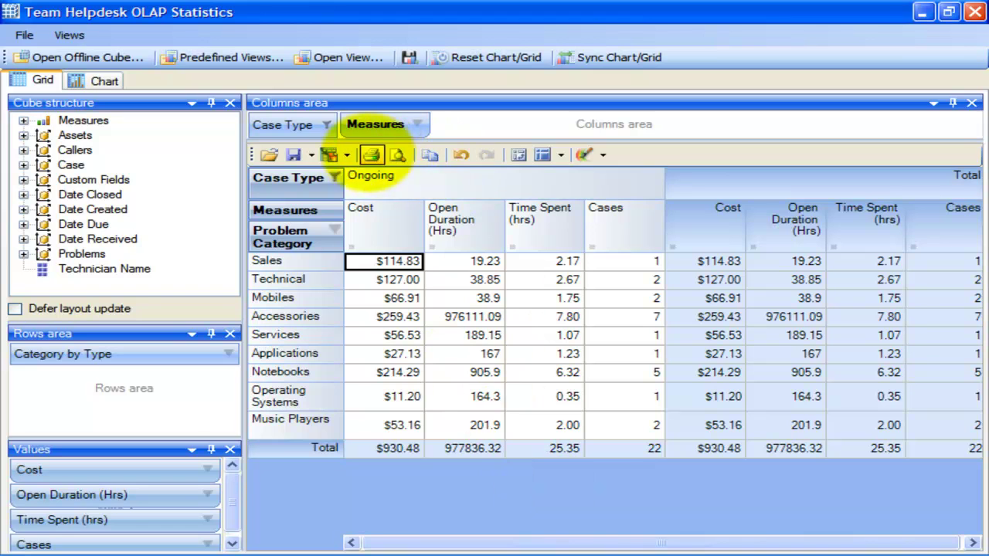
# Export the grid as a portable document to My Documents with the file name "test report"
pyautogui.click(346, 155)
pyautogui.click(438, 344)
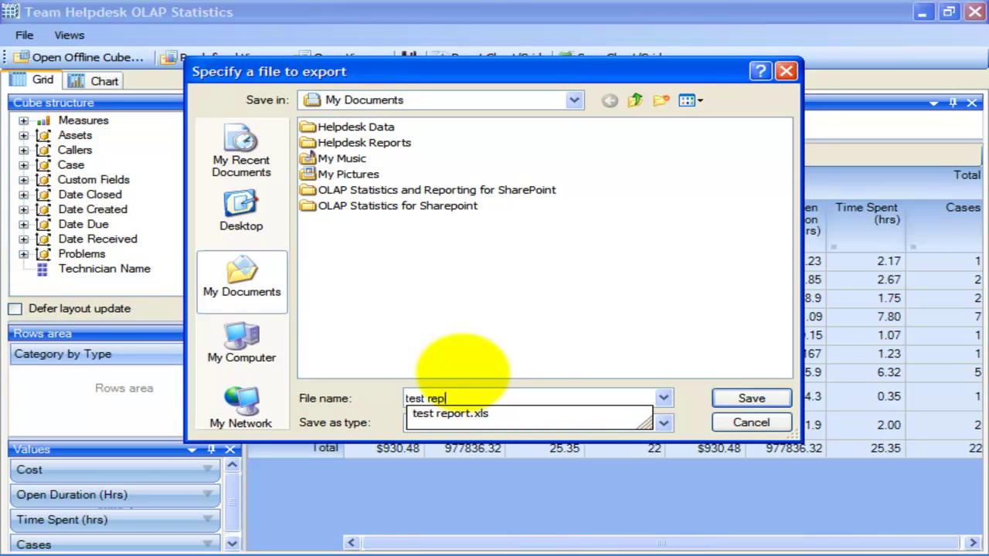
pyautogui.press('Return')
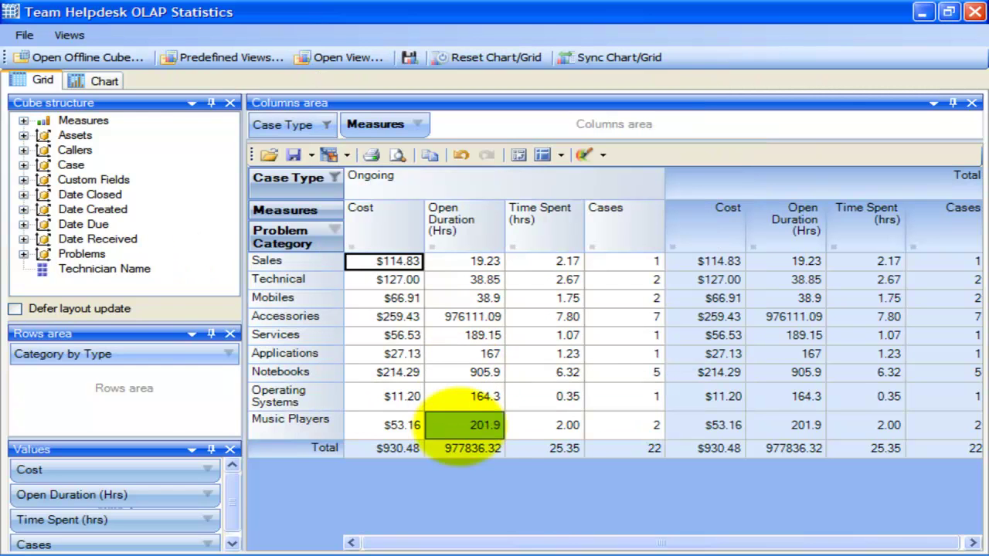
# Open test report.pdf from My Documents in Adobe Reader, review the exported table, then close it and minimize the folder window
pyautogui.click(533, 544)
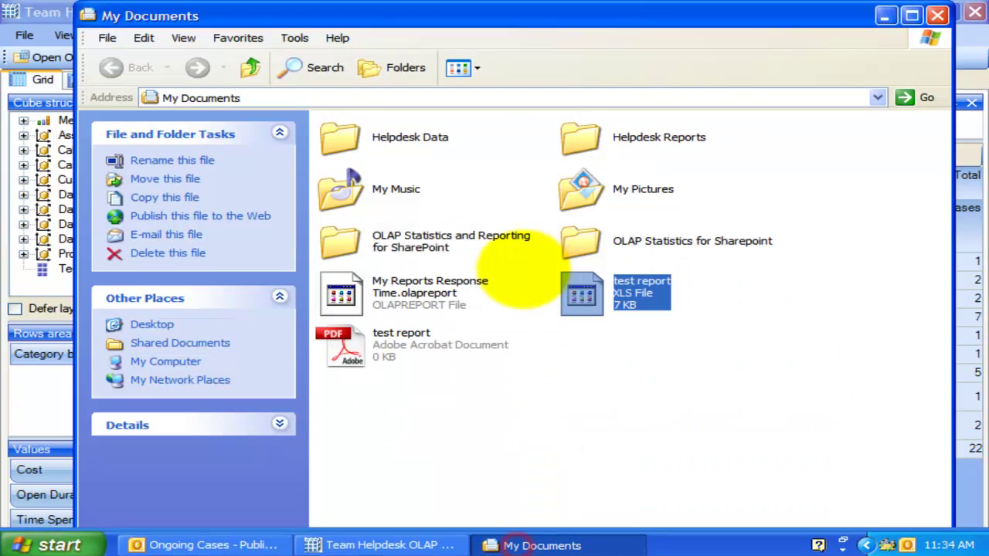
pyautogui.click(407, 353)
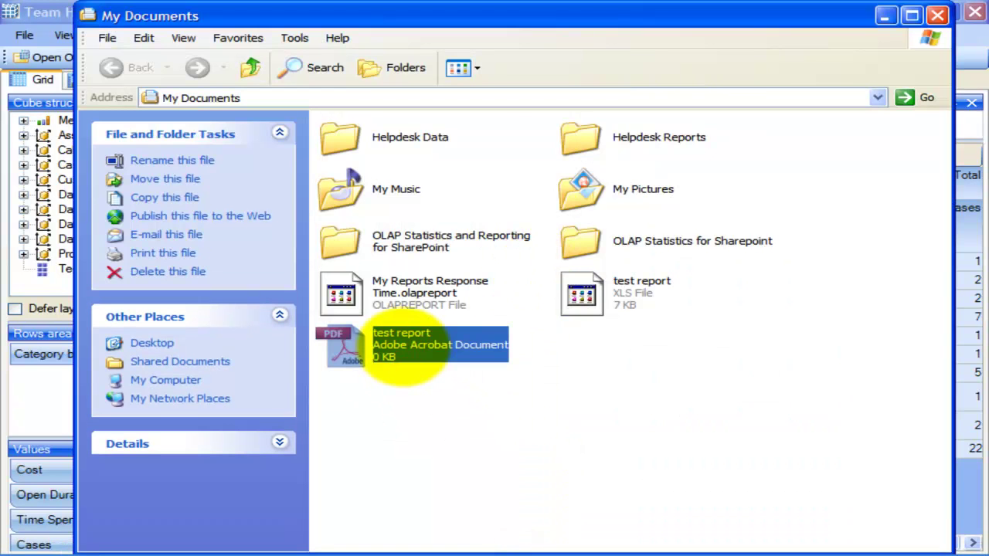
pyautogui.doubleClick(407, 353)
pyautogui.scroll(-3, 526, 401)
pyautogui.scroll(3, 516, 407)
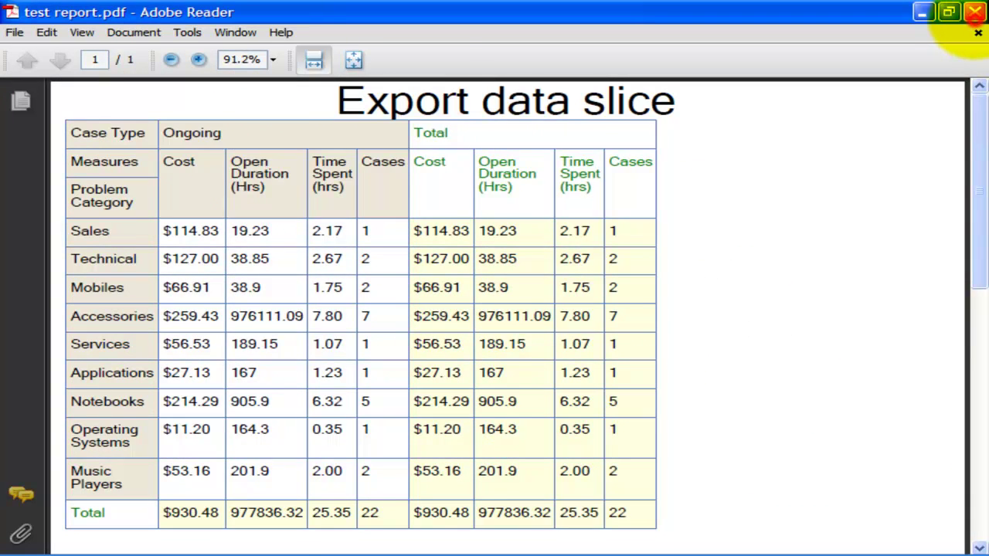
pyautogui.click(975, 11)
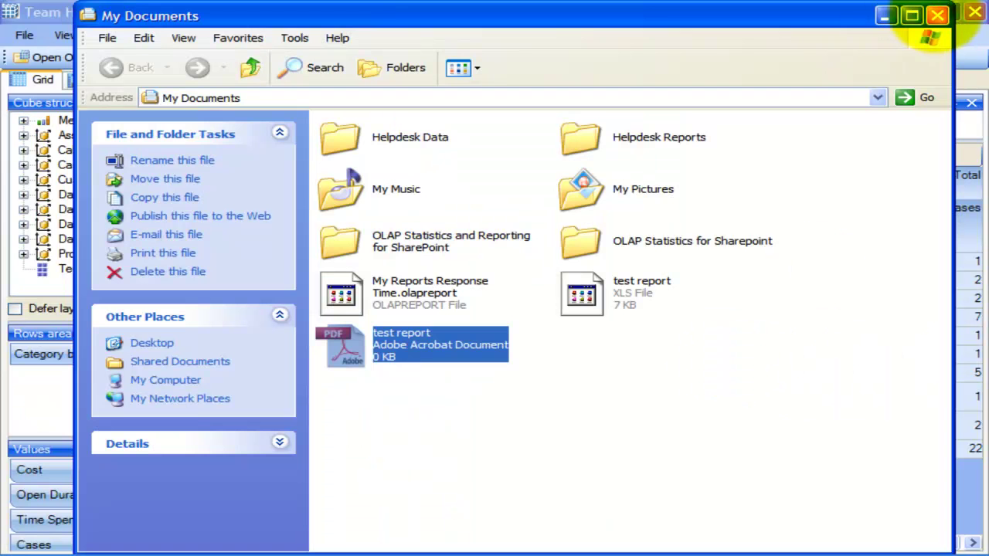
pyautogui.click(885, 17)
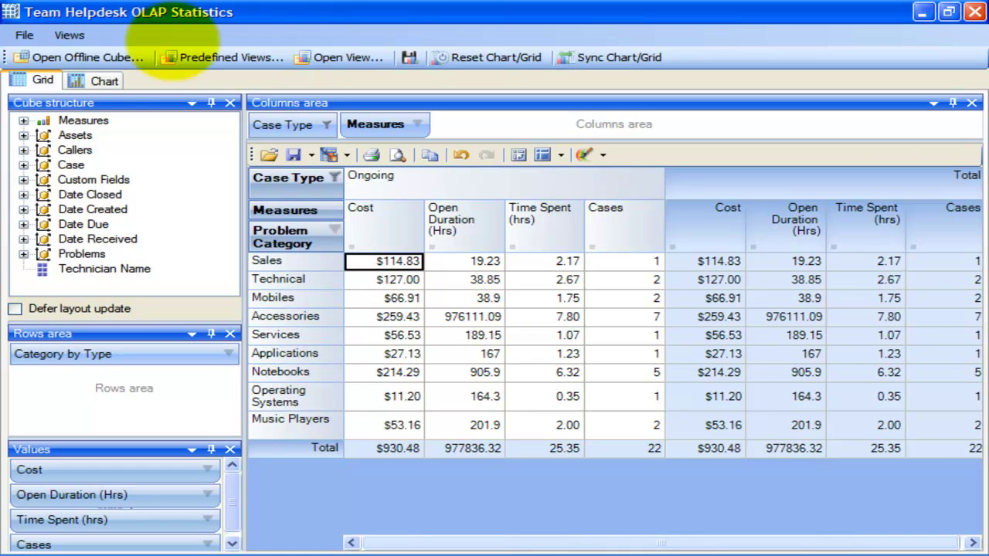
# Export the chart as a portable document to My Documents with the file name "chart reports"
pyautogui.click(104, 81)
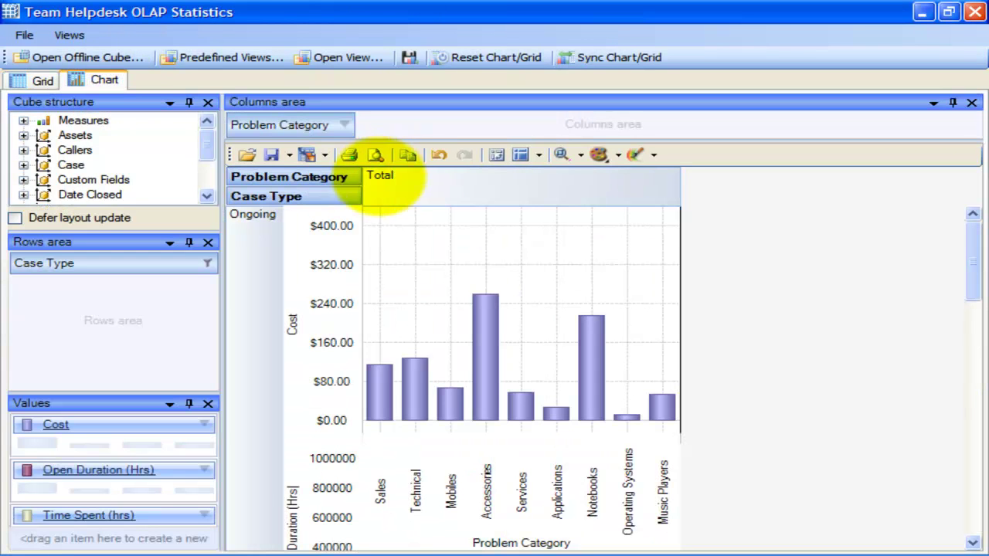
pyautogui.click(325, 153)
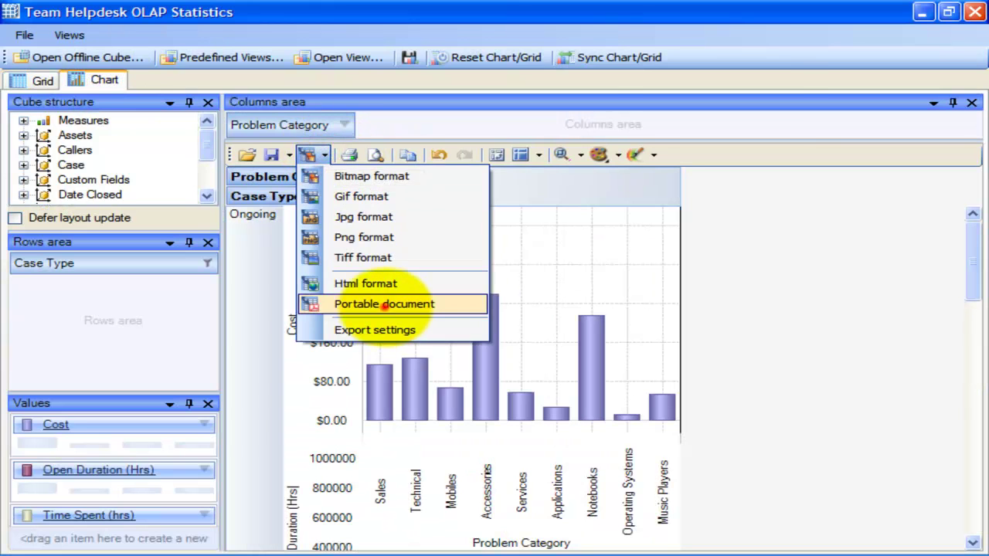
pyautogui.click(384, 303)
pyautogui.write('chart reports')
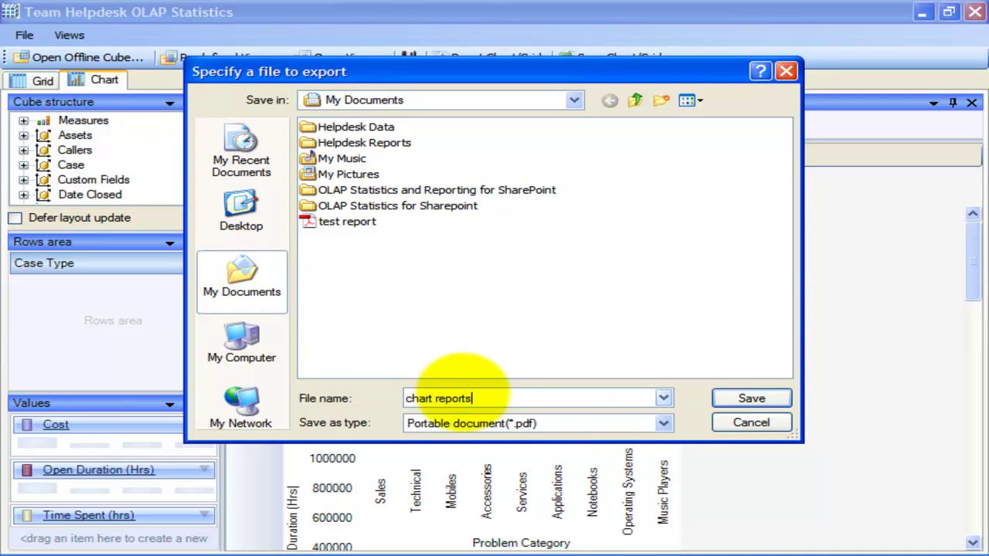
pyautogui.press('Return')
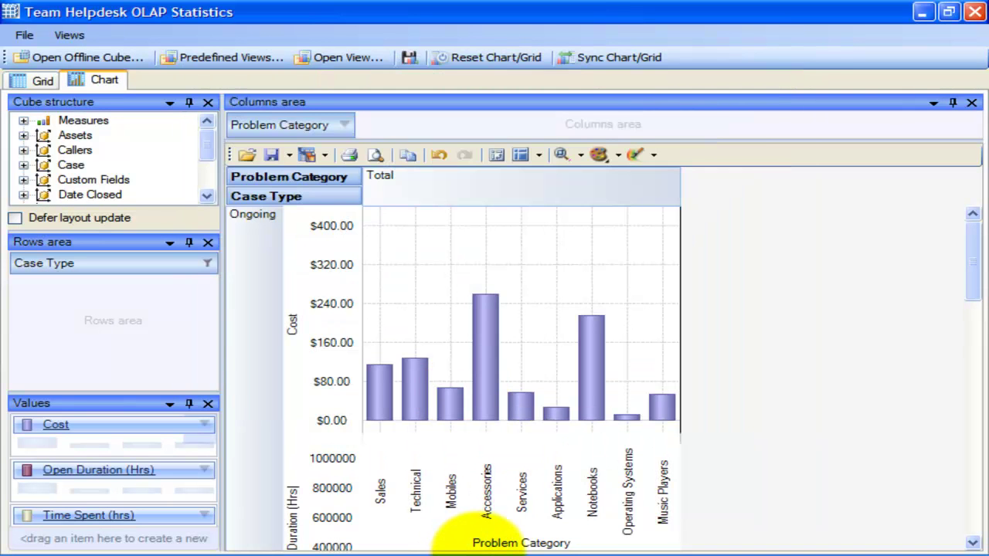
# Open chart reports.pdf from My Documents in Adobe Reader, review the exported chart, then close it and minimize the folder window
pyautogui.click(550, 539)
pyautogui.click(585, 349)
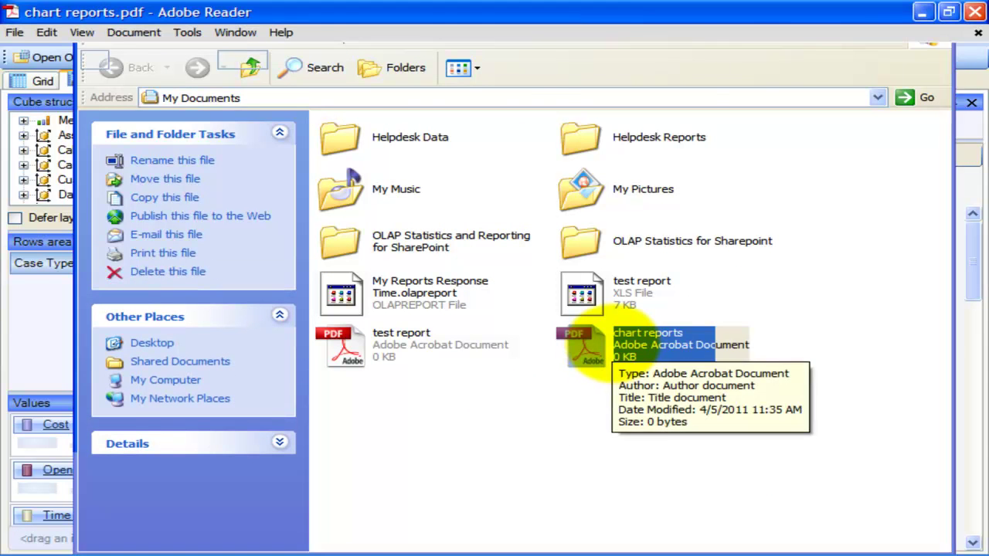
pyautogui.doubleClick(611, 345)
pyautogui.moveTo(977, 137); pyautogui.dragTo(945, 143)
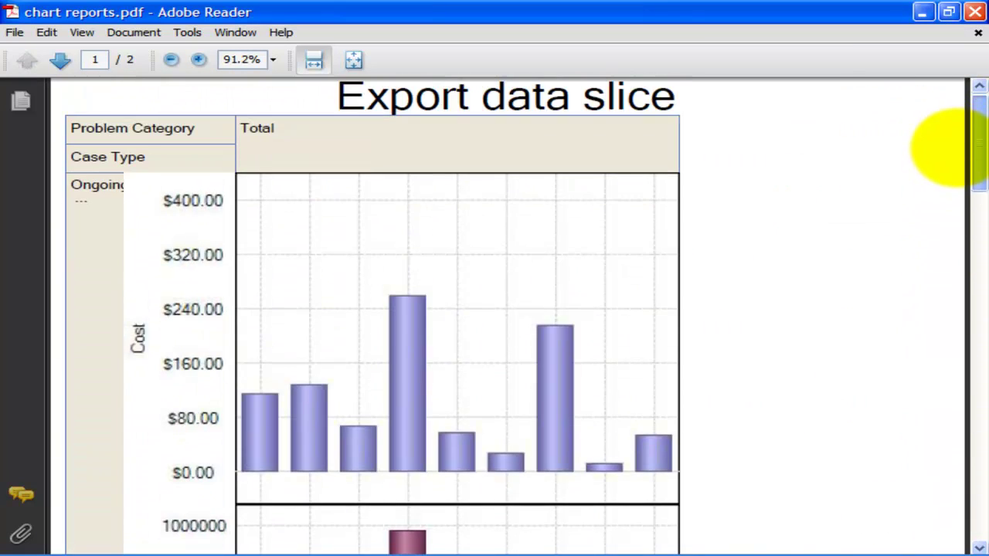
pyautogui.click(975, 11)
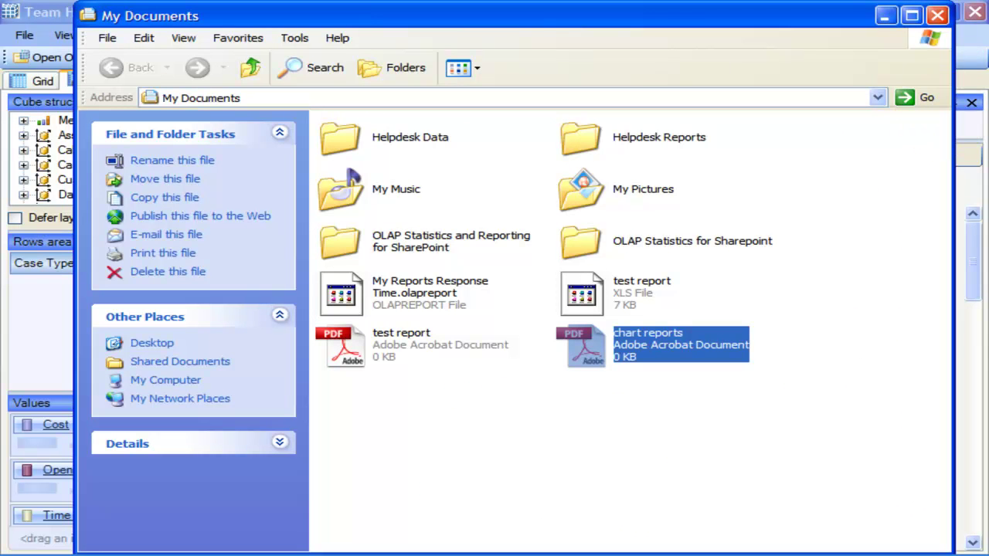
pyautogui.click(886, 15)
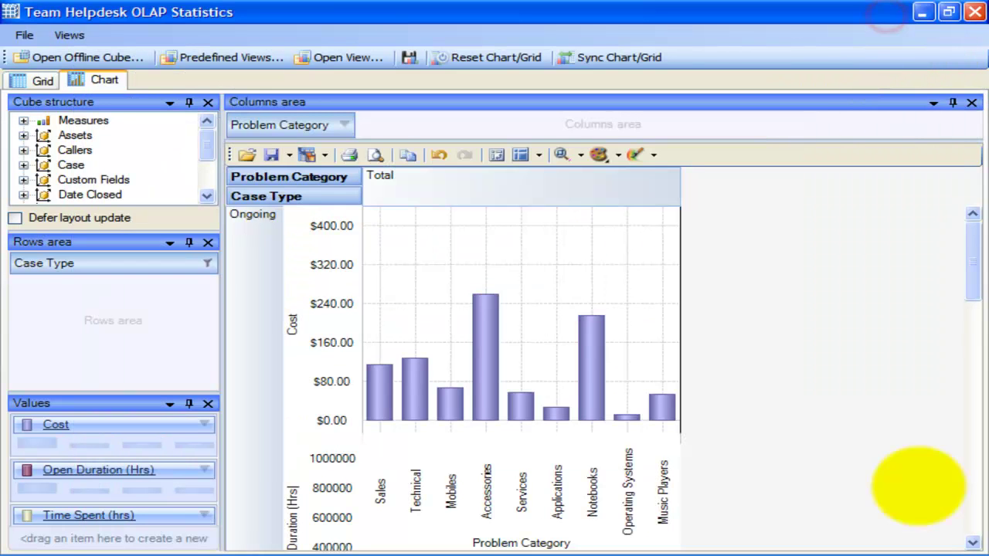
# Export the chart in Jpg format to My Documents with the file name "test reports"
pyautogui.click(327, 154)
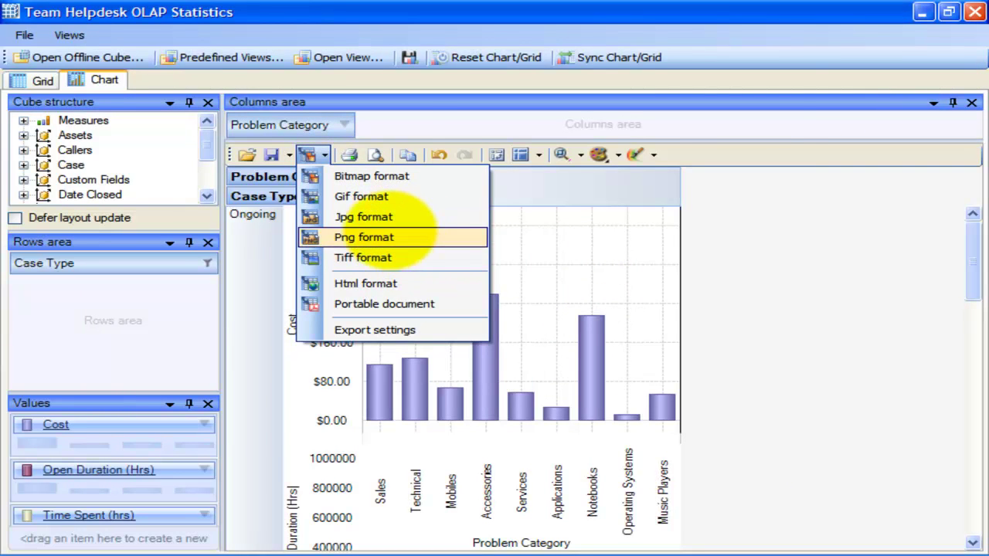
pyautogui.click(386, 218)
pyautogui.write('te')
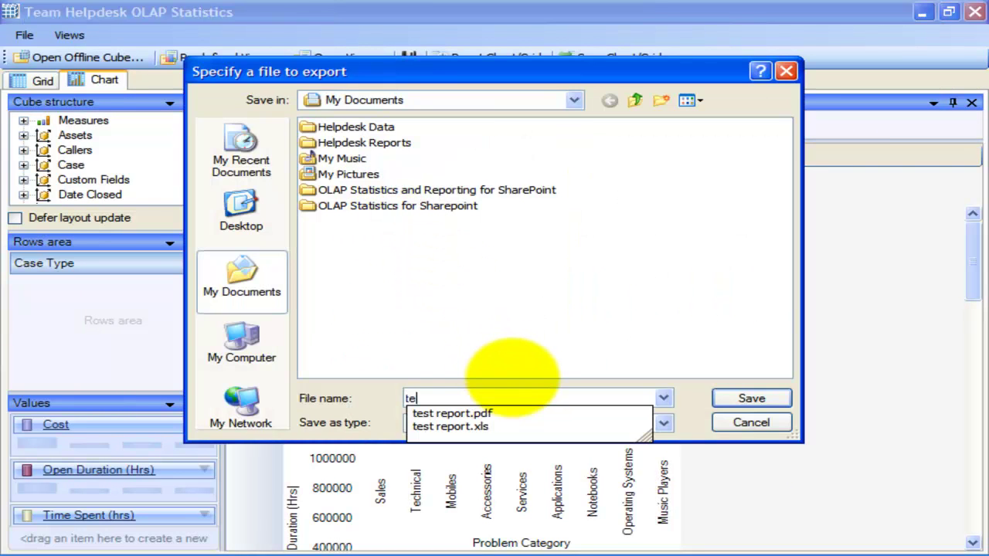
pyautogui.write('st report')
pyautogui.press('Return')
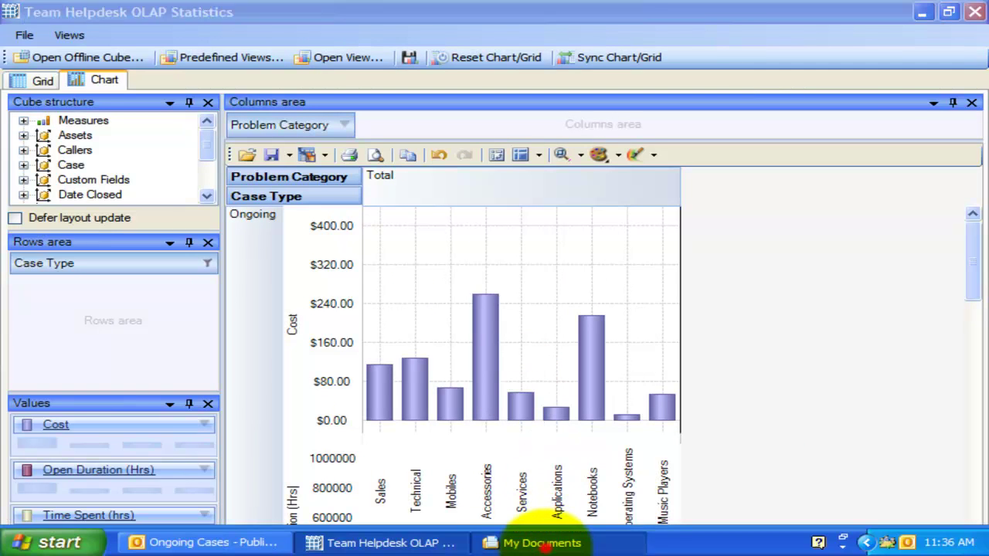
# Open the exported test reports image from My Documents in Windows Picture and Fax Viewer, examine the charts enlarged, and close the viewer
pyautogui.click(541, 542)
pyautogui.doubleClick(386, 400)
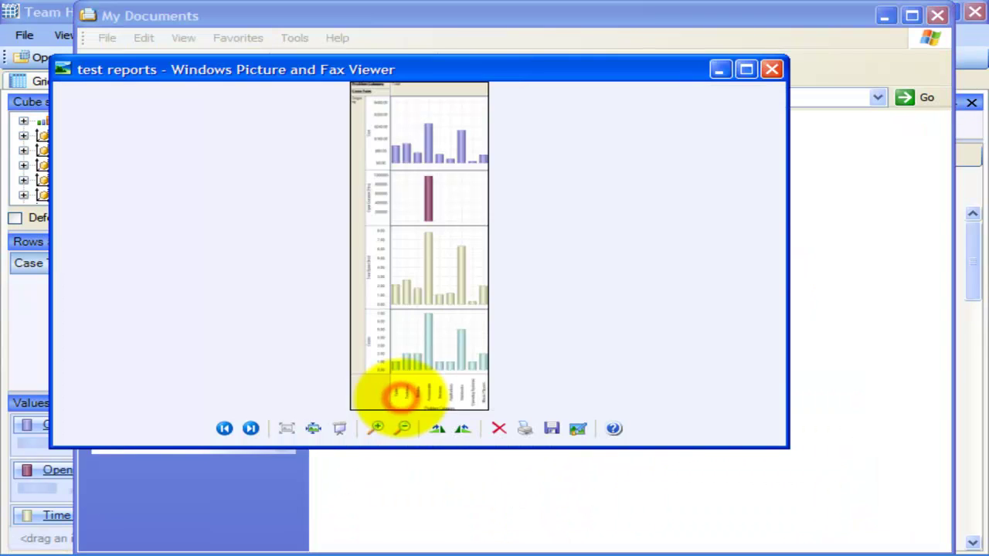
pyautogui.doubleClick(611, 65)
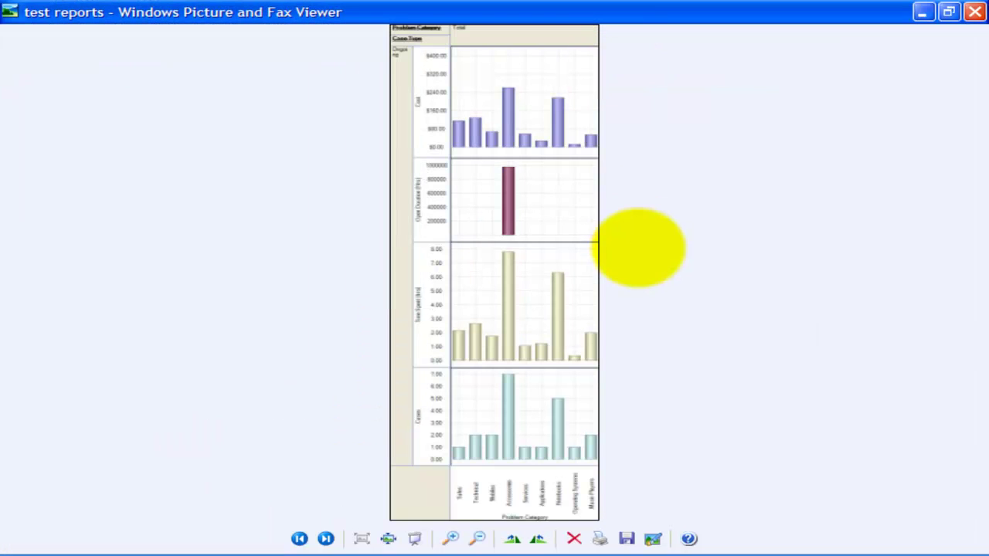
pyautogui.click(451, 539)
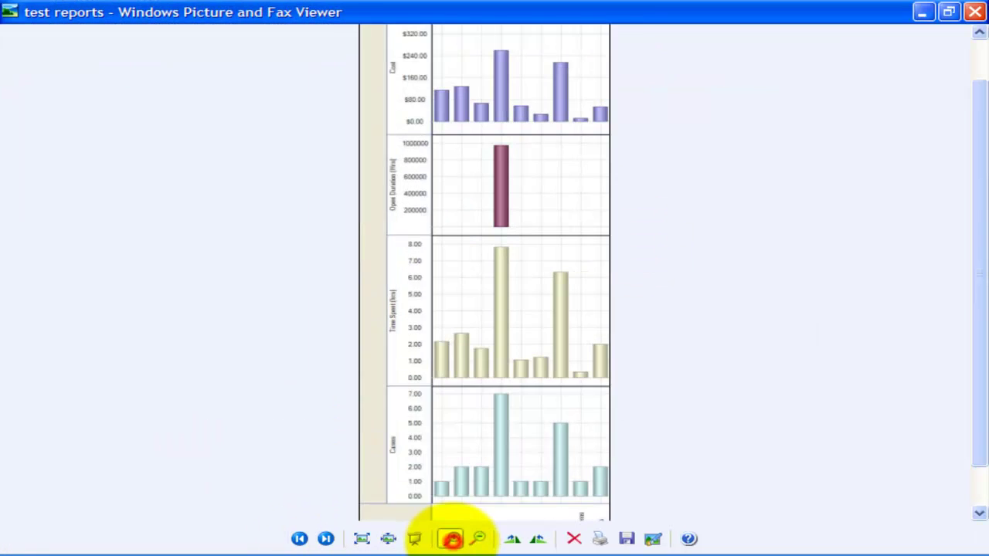
pyautogui.click(451, 538)
pyautogui.moveTo(979, 237); pyautogui.dragTo(971, 106)
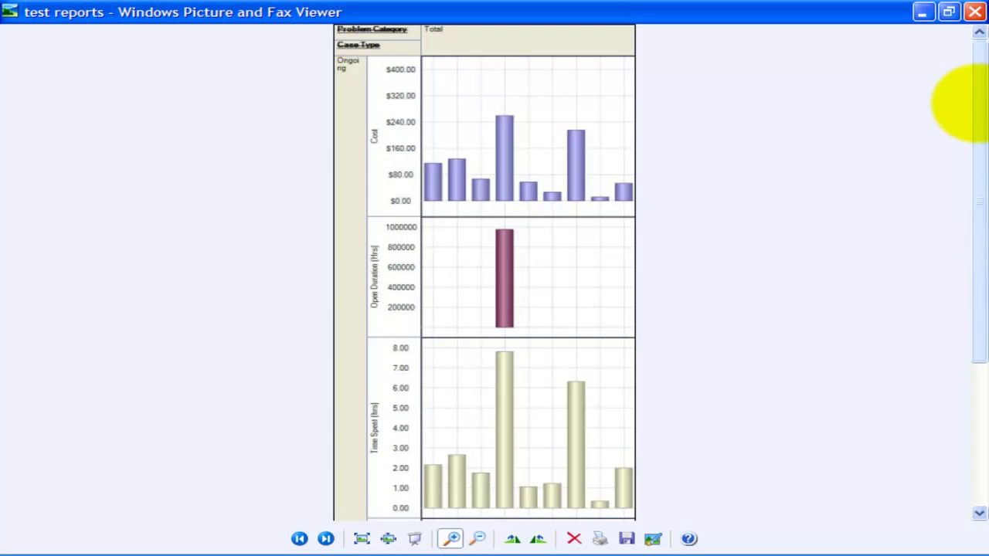
pyautogui.click(975, 11)
pyautogui.click(974, 9)
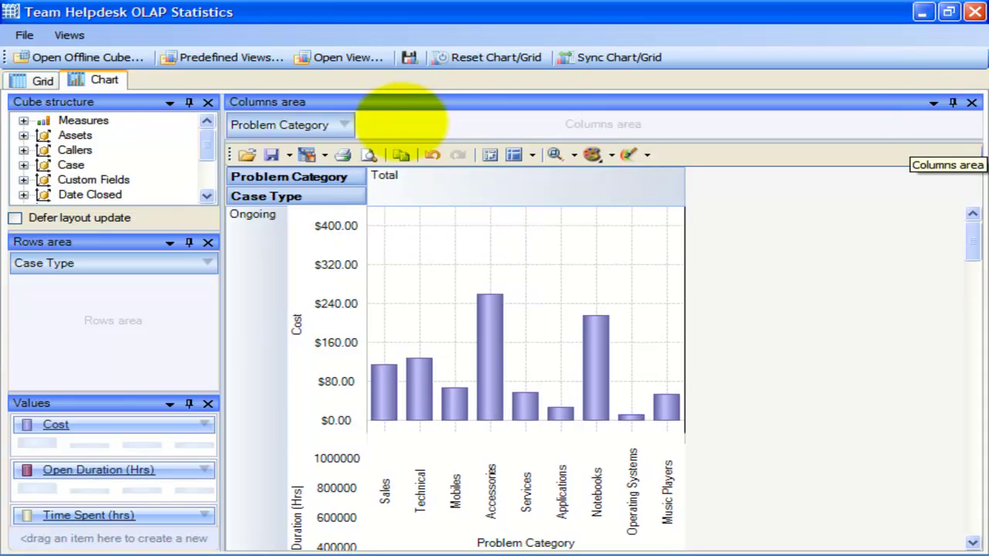
# Review the chart's export settings for print, page setup, headers and footers, and color and font, then cancel without changes
pyautogui.click(324, 155)
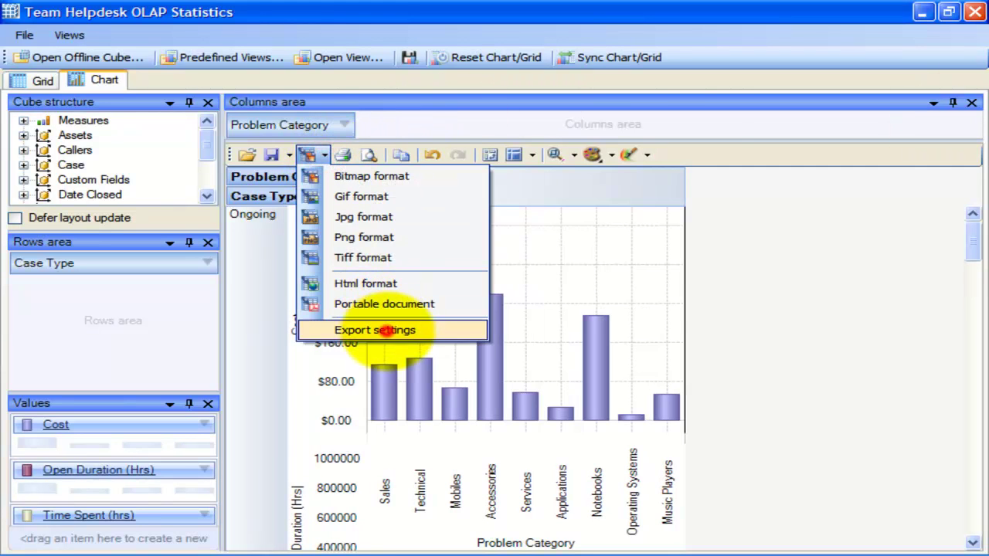
pyautogui.click(390, 330)
pyautogui.click(360, 133)
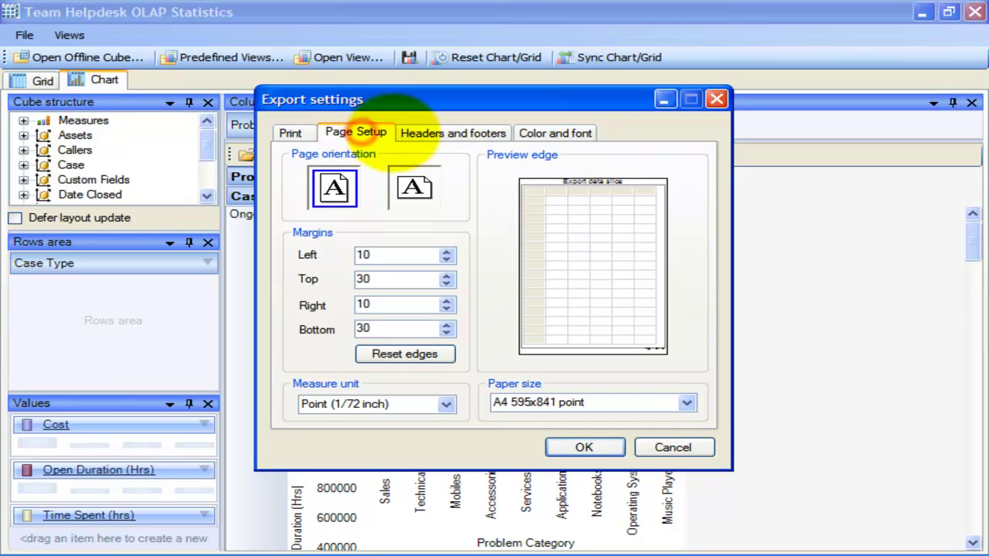
pyautogui.click(437, 132)
pyautogui.click(541, 133)
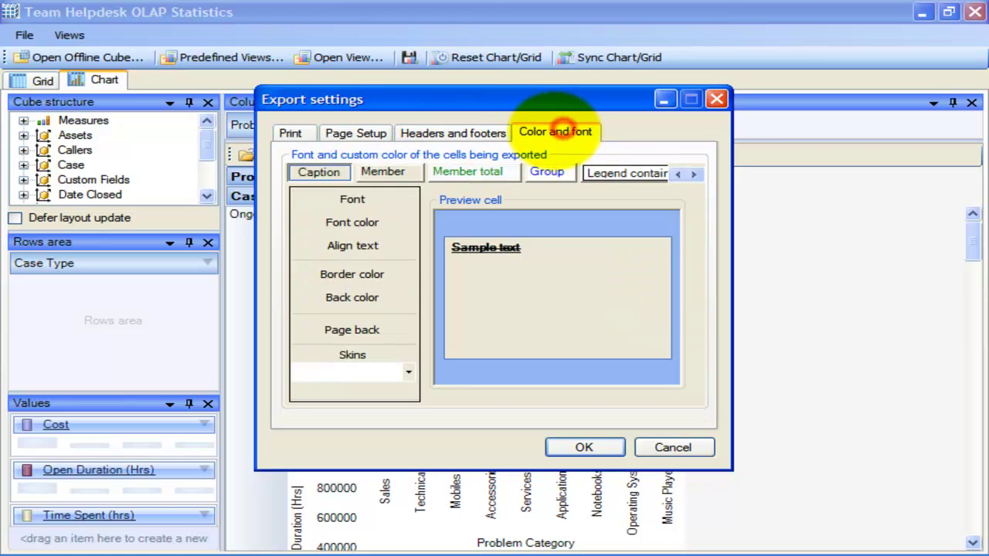
pyautogui.click(474, 132)
pyautogui.click(360, 132)
pyautogui.click(291, 133)
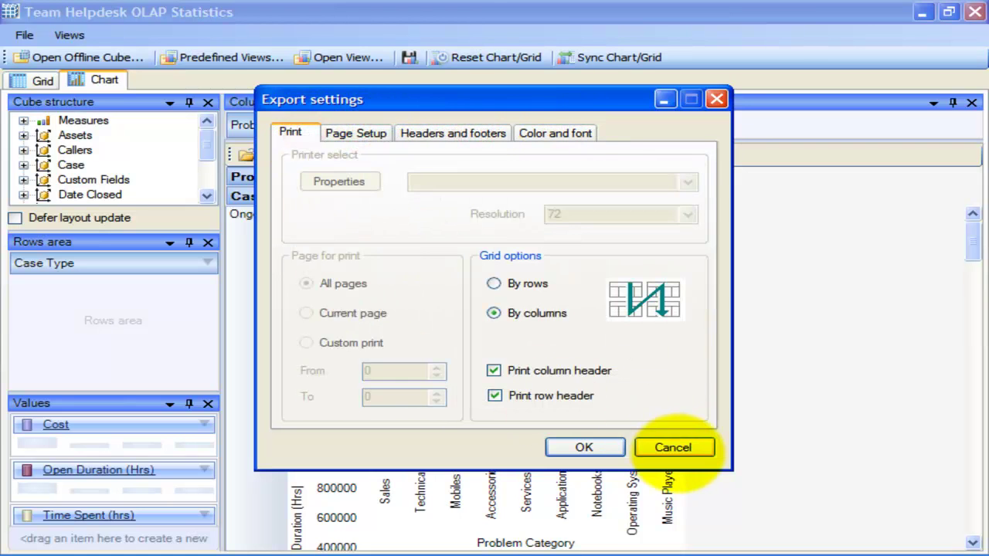
pyautogui.click(672, 447)
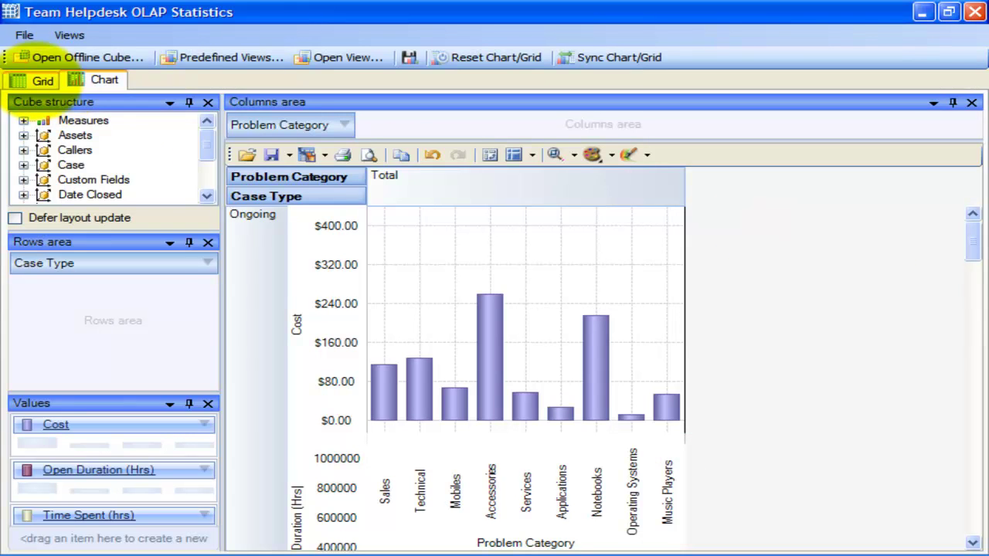
# Return to the grid and add the Case dimension's Created By field to the rows area above Category by Type
pyautogui.click(37, 80)
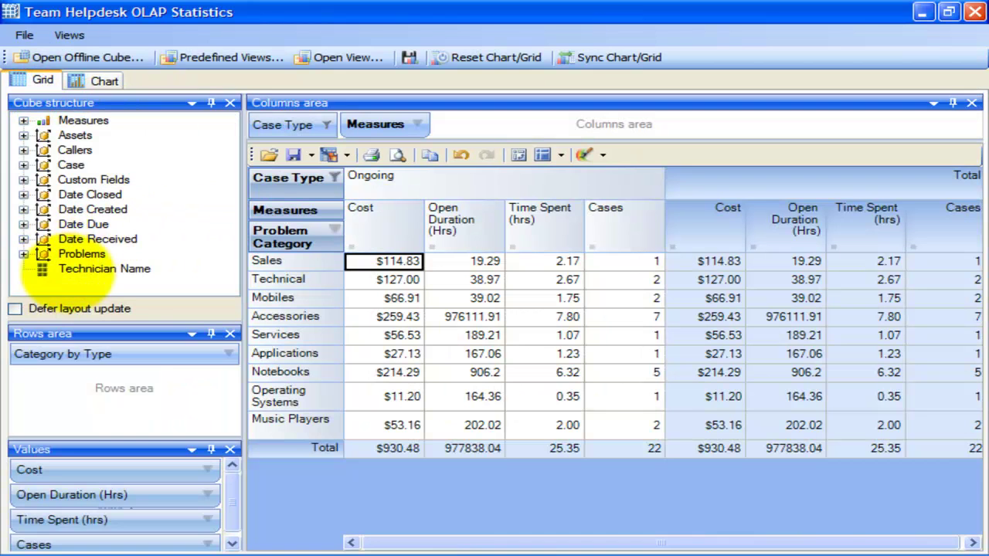
pyautogui.click(411, 484)
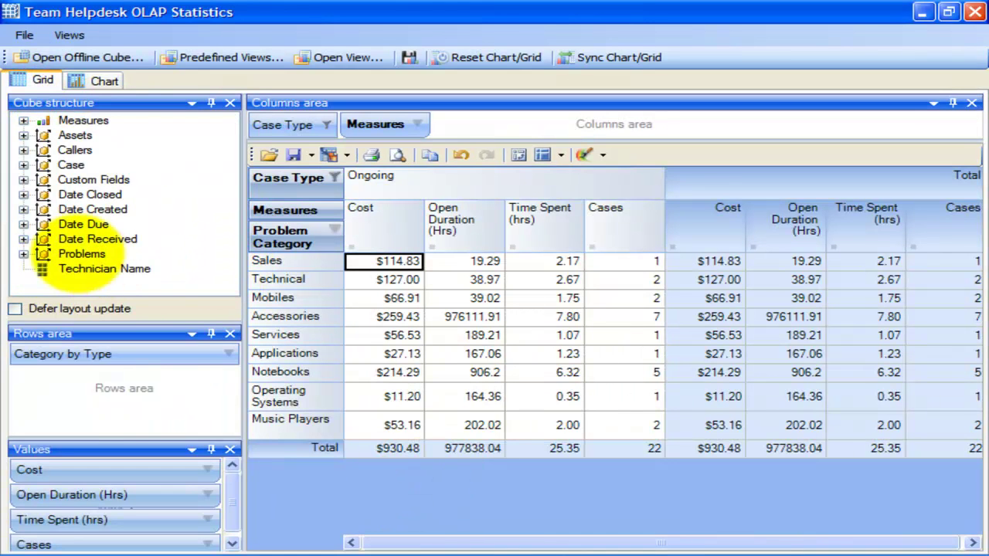
pyautogui.click(23, 165)
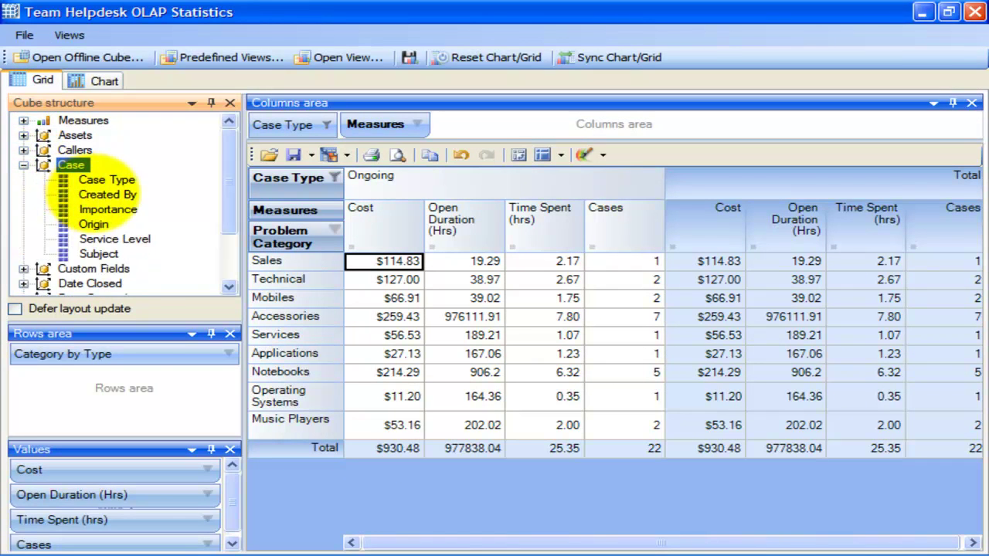
pyautogui.click(93, 195)
pyautogui.moveTo(91, 194); pyautogui.dragTo(106, 334)
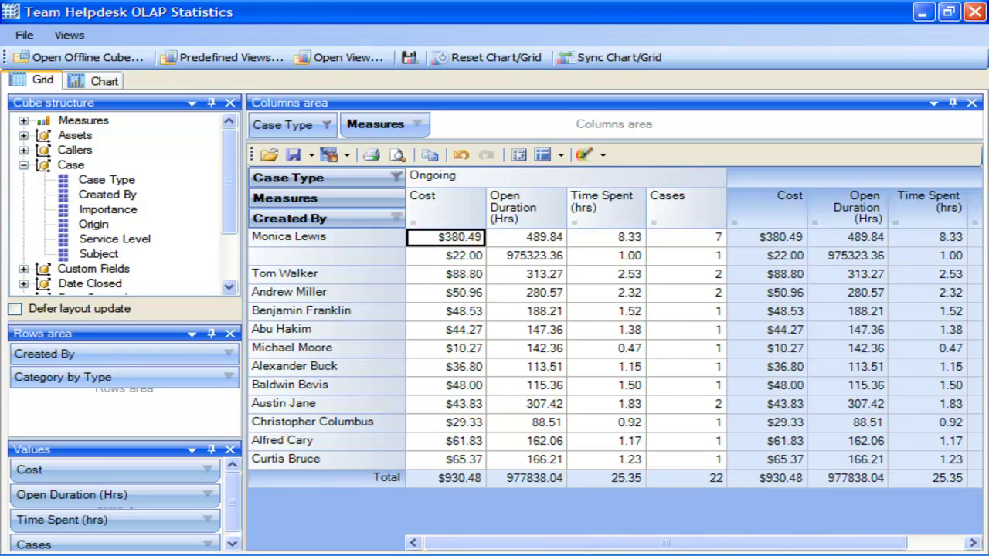
# Expand the fifth and sixth Created By rows to their problem categories, then close the OLAP statistics window
pyautogui.click(257, 310)
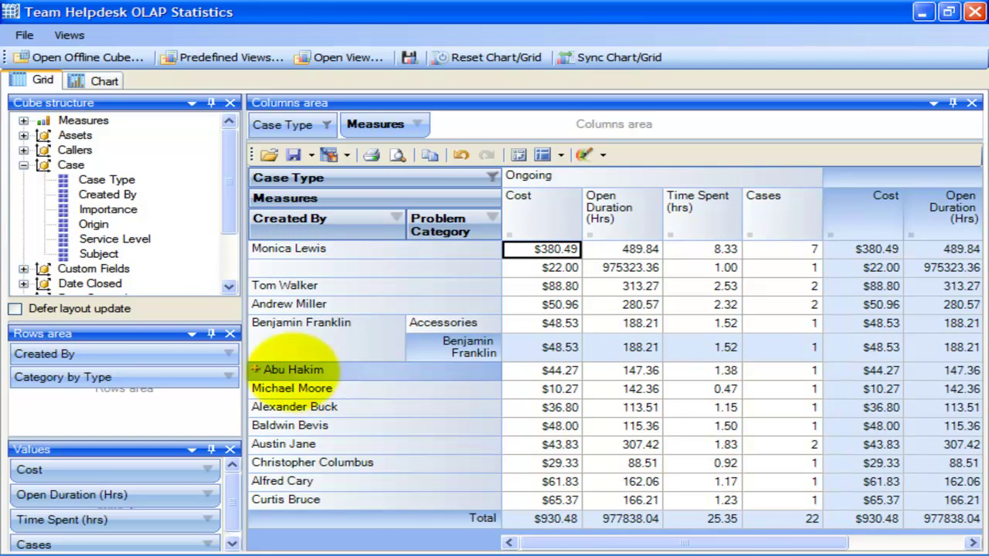
pyautogui.click(256, 369)
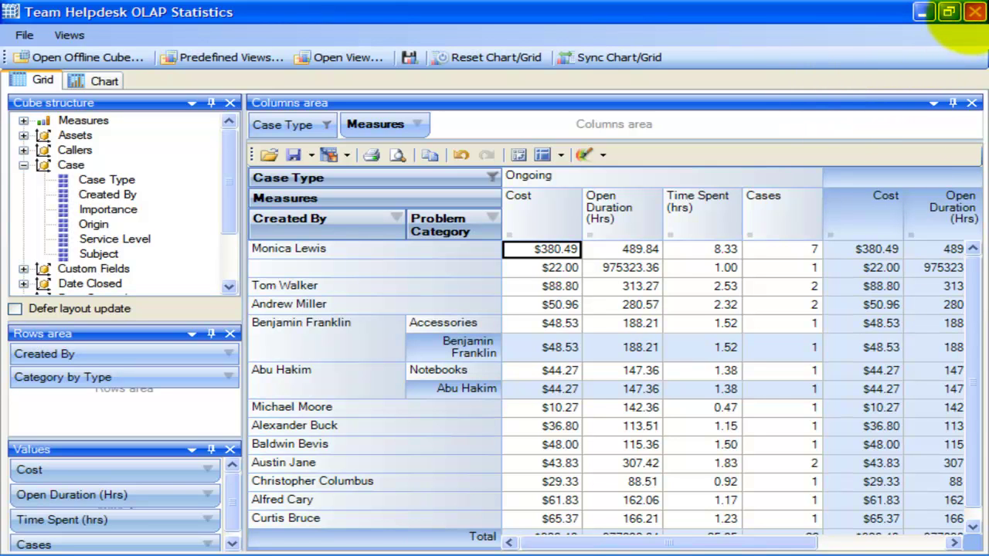
pyautogui.click(974, 12)
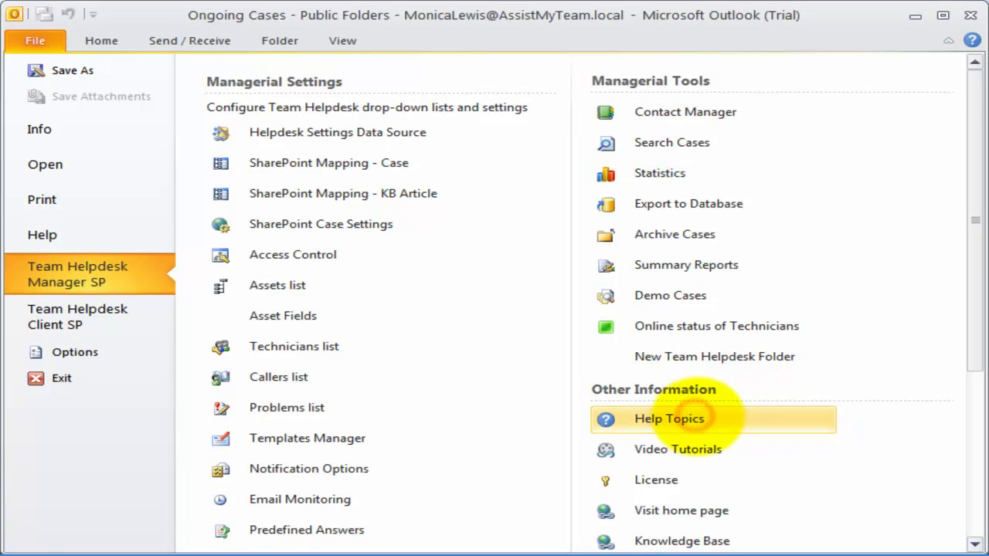
# Open the Team Helpdesk Manager help topics in Outlook and read section 15.1 Statistics through Understanding the User Interface
pyautogui.click(693, 418)
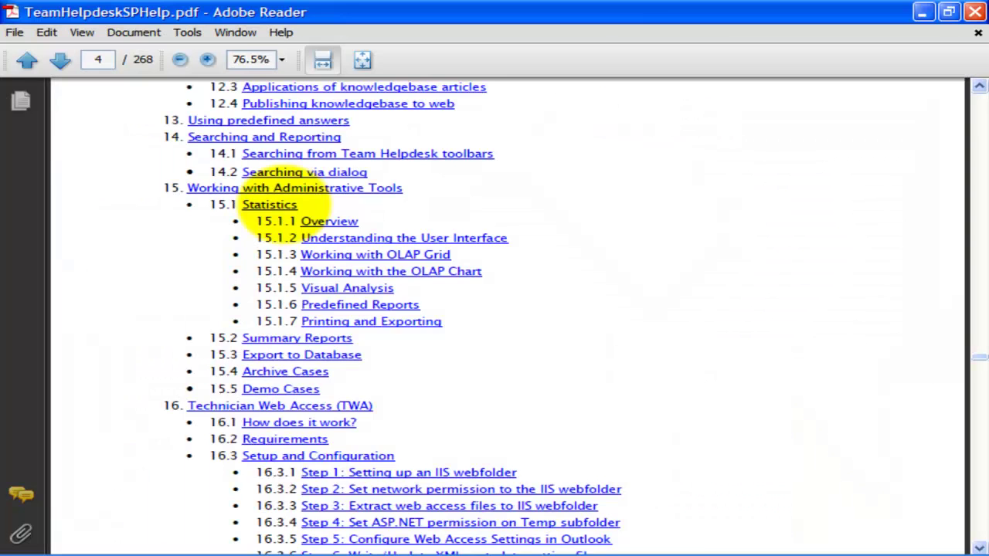
pyautogui.click(265, 203)
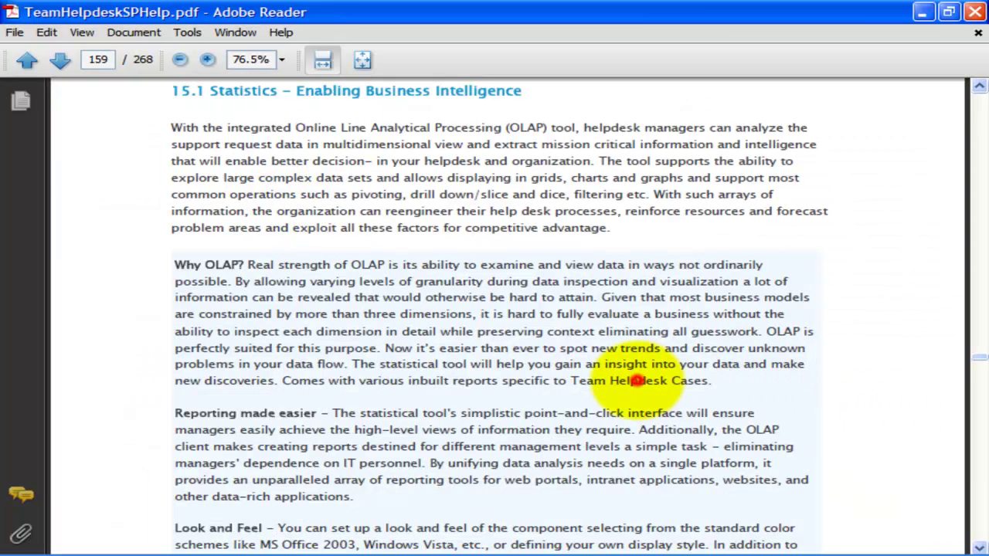
pyautogui.scroll(-15, 602, 375)
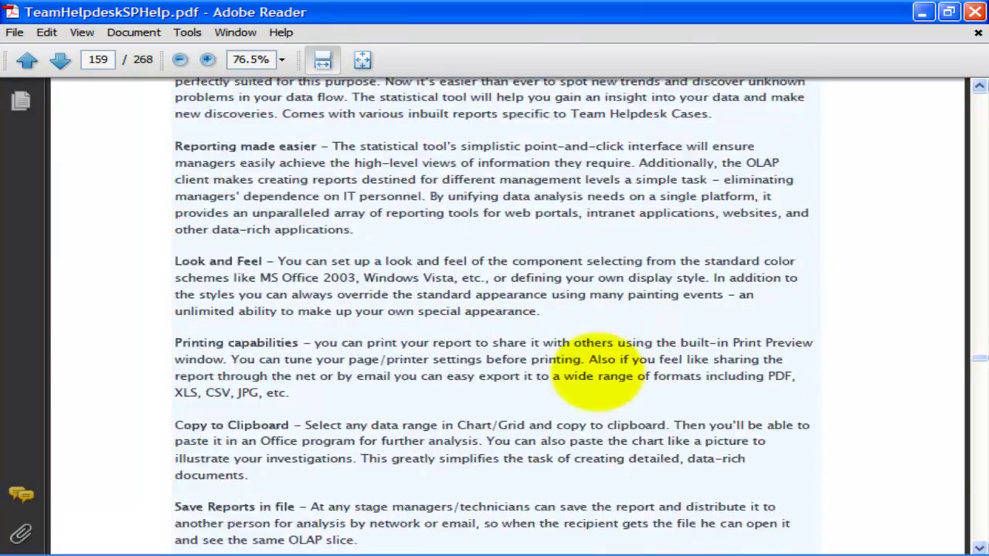
pyautogui.scroll(-15, 597, 372)
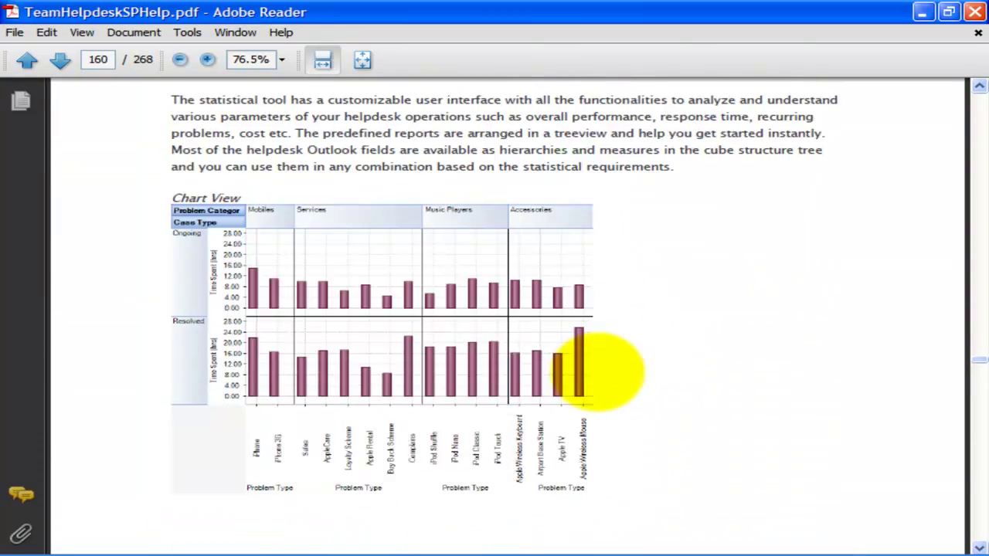
pyautogui.scroll(-15, 597, 372)
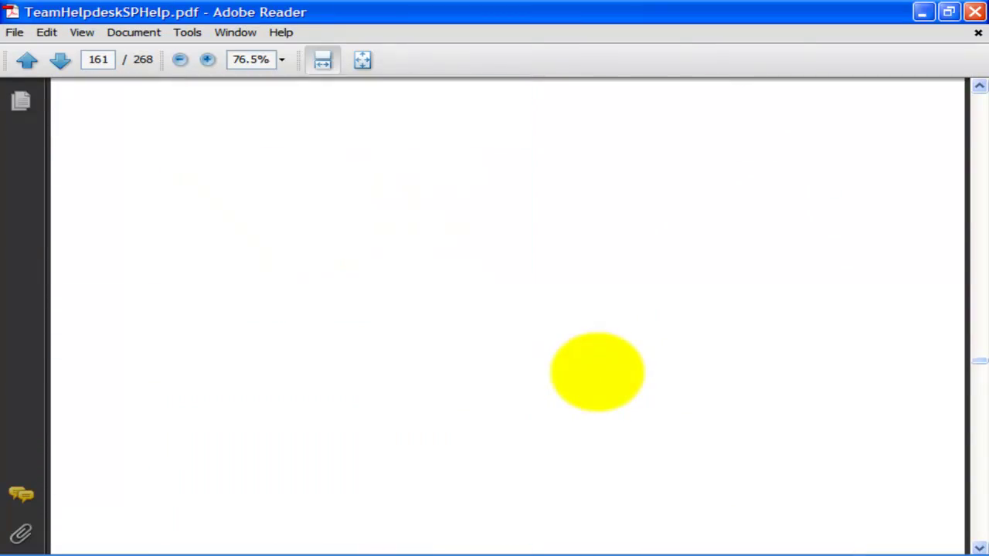
pyautogui.scroll(-10, 599, 375)
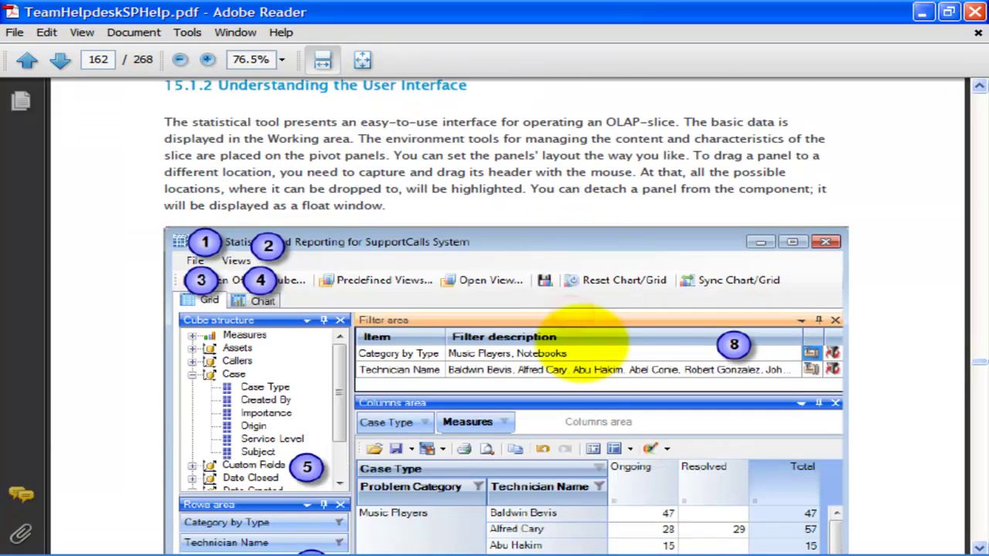